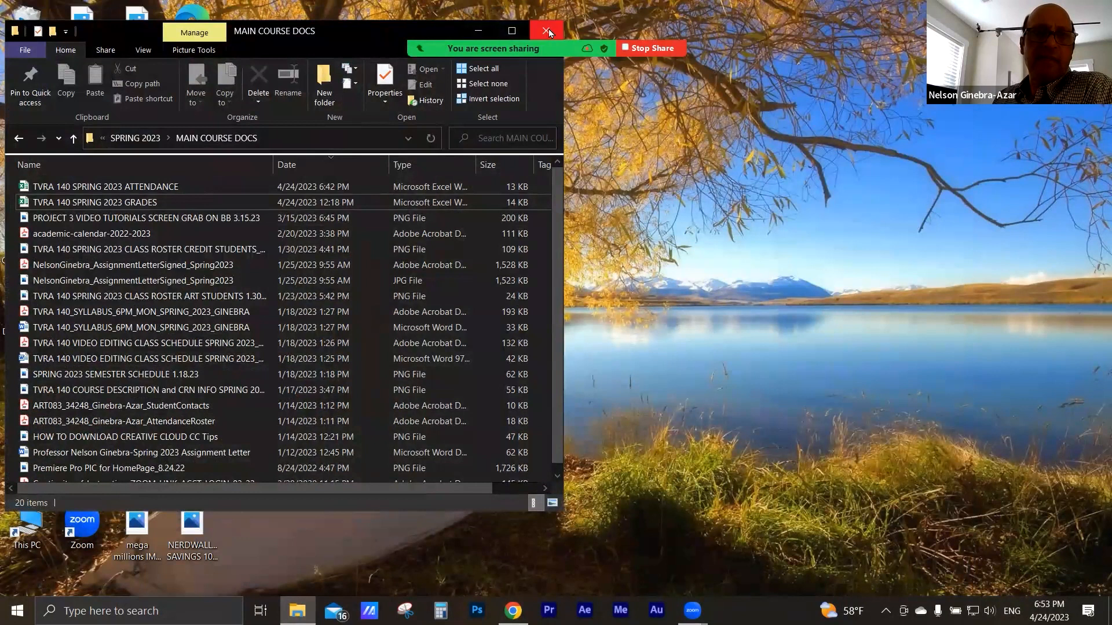
# Close the course documents window, launch Adobe Premiere Pro and start a new project named EXERCISE 4.24.23.
pyautogui.click(544, 31)
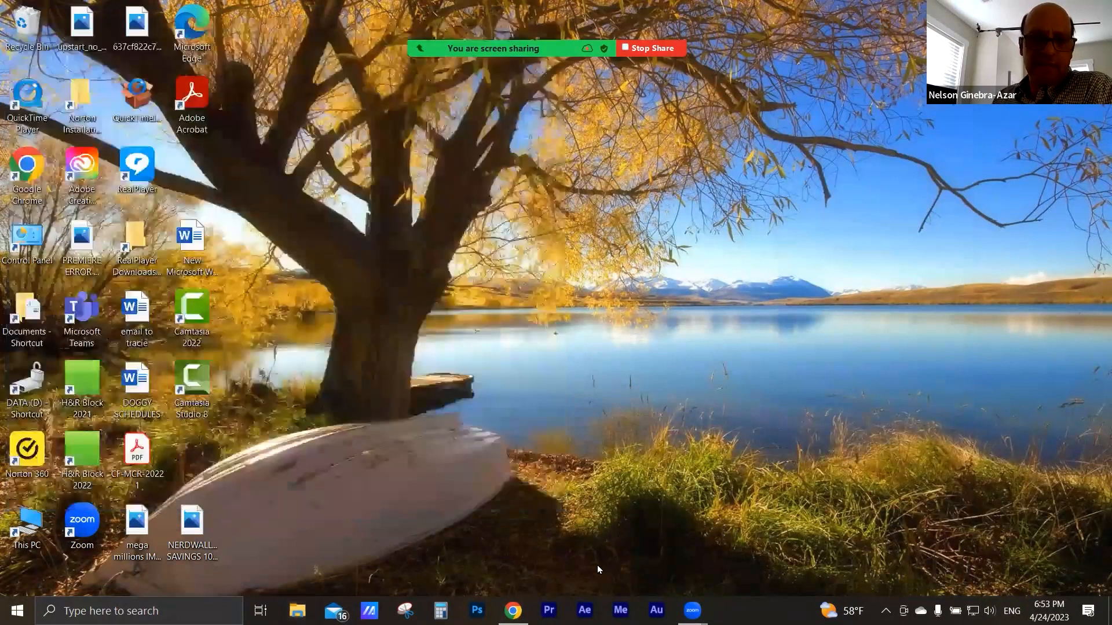
pyautogui.click(549, 610)
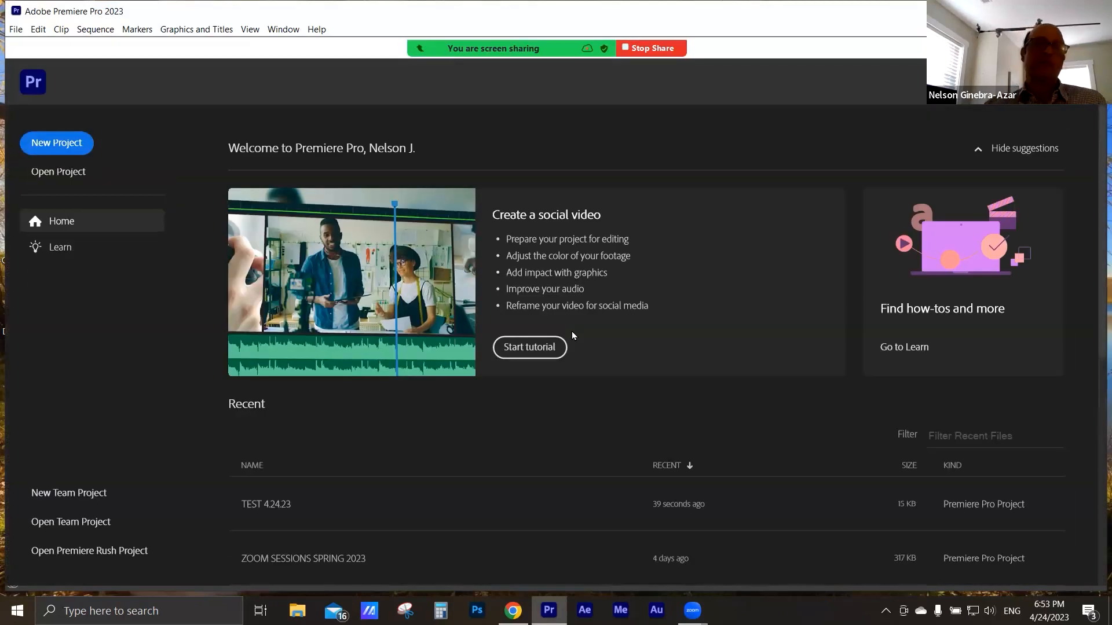
pyautogui.click(58, 147)
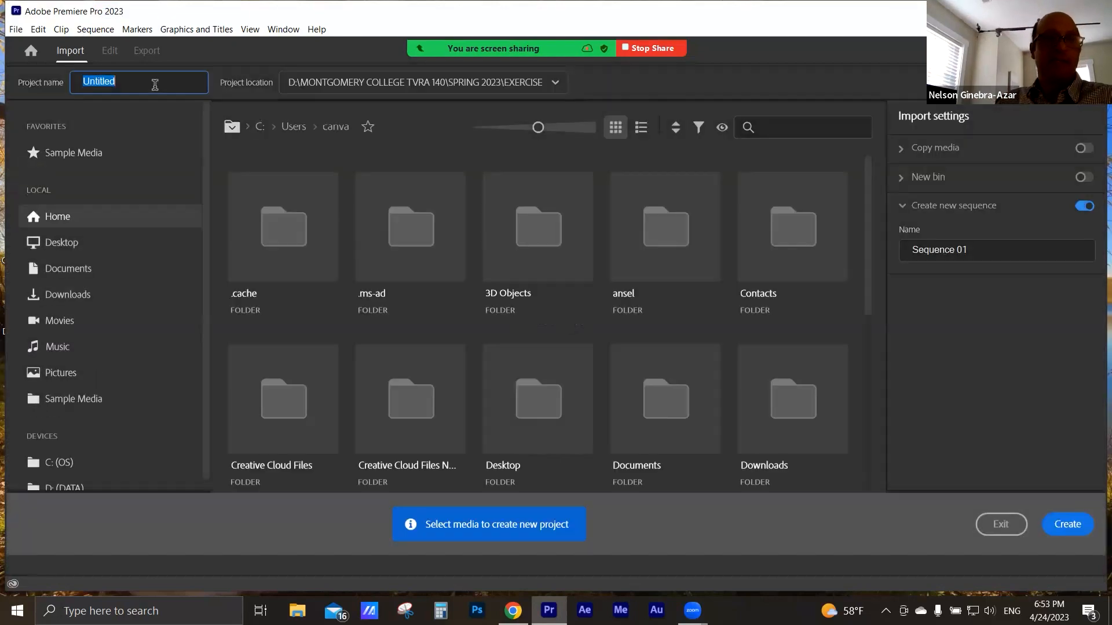
pyautogui.write('EXERCISE 4.24.23')
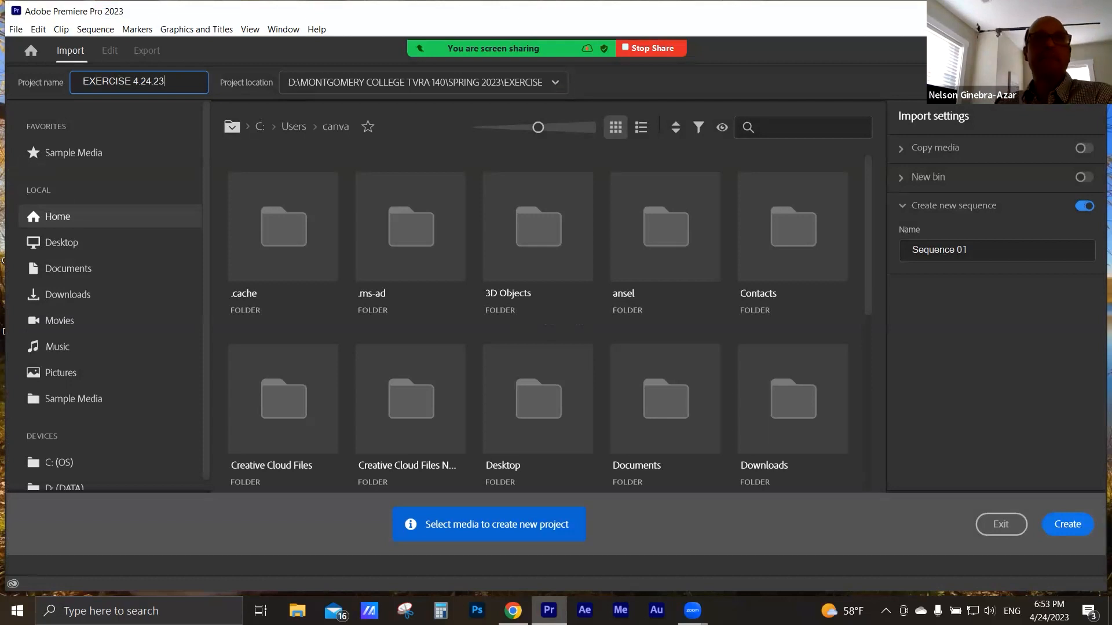
# Set the project location to the EXERCISE folder under MONTGOMERY COLLEGE TVRA 140 > SPRING 2023 on drive D and create the project.
pyautogui.click(555, 86)
pyautogui.click(339, 203)
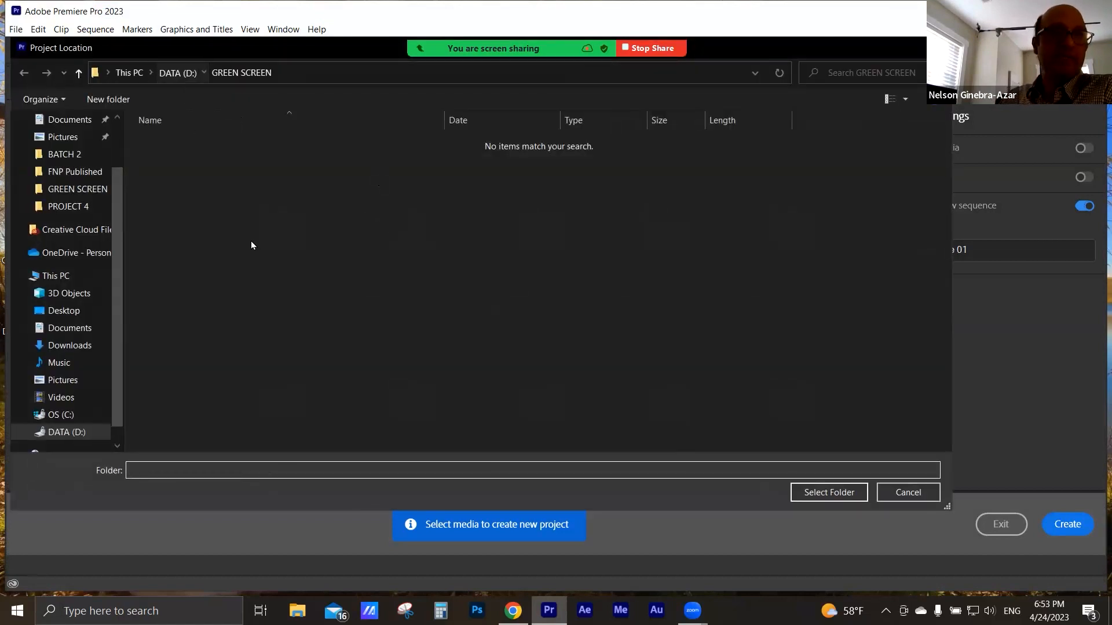
pyautogui.scroll(-2, 232, 241)
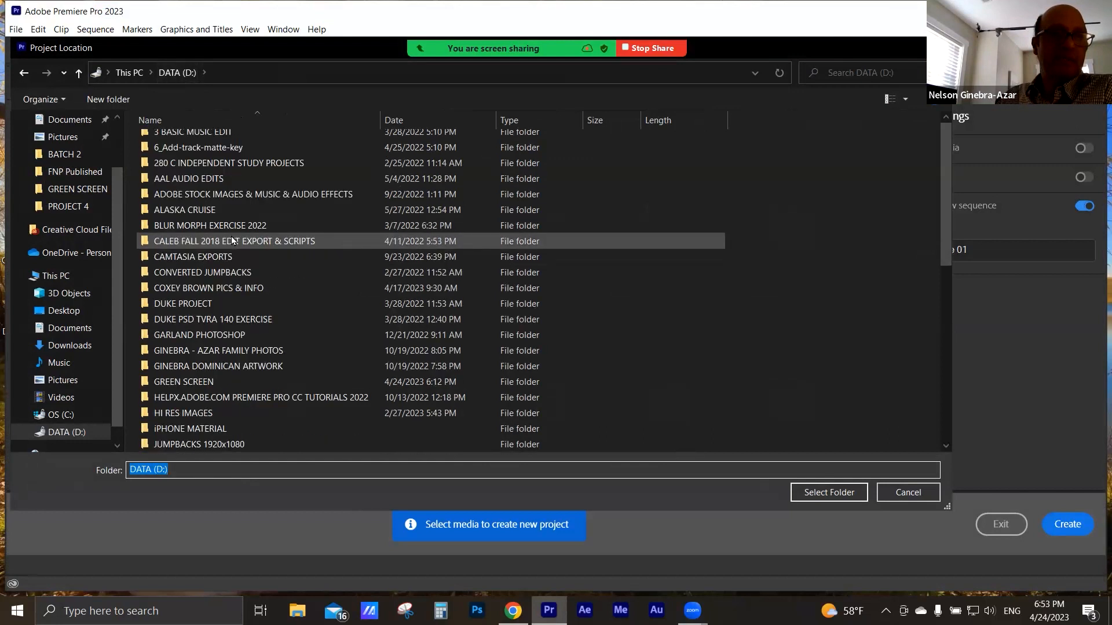
pyautogui.scroll(-5, 231, 241)
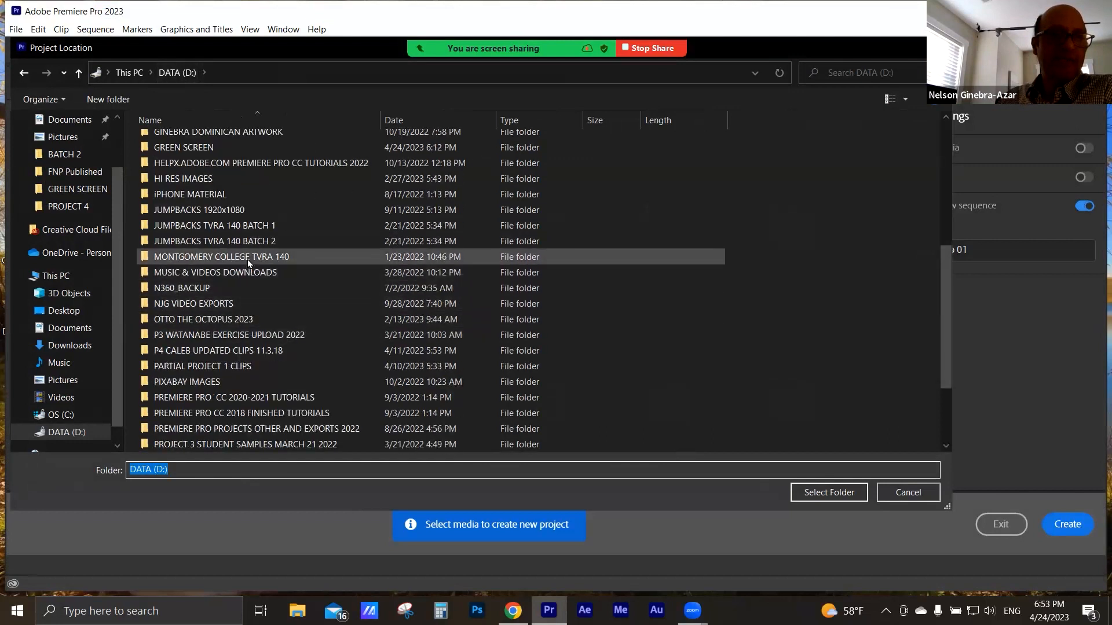
pyautogui.doubleClick(248, 261)
pyautogui.doubleClick(190, 284)
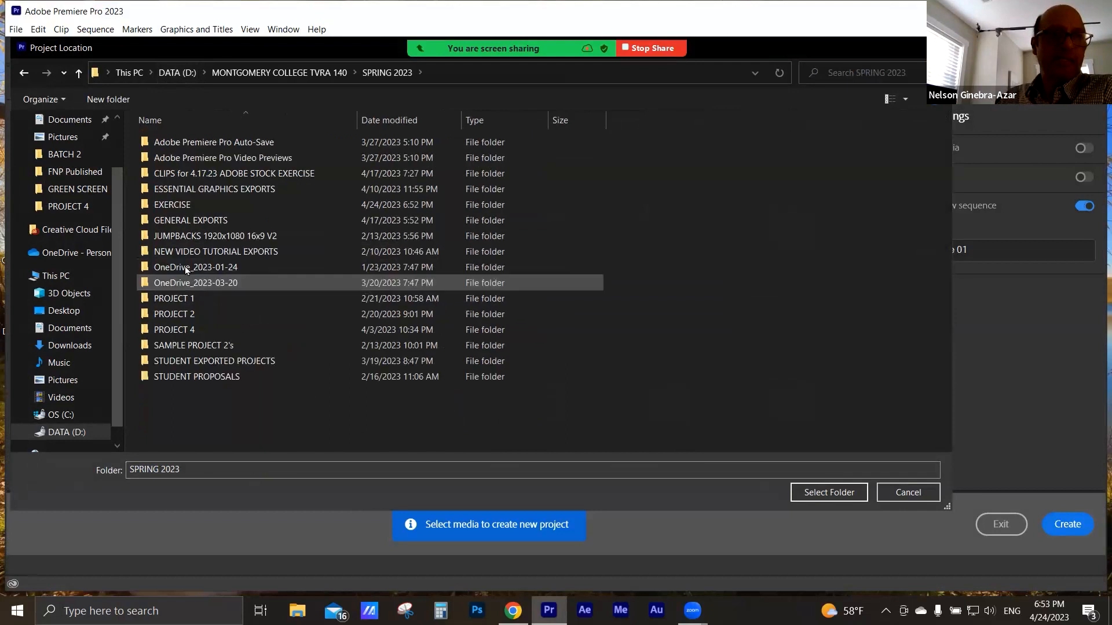
pyautogui.click(169, 206)
pyautogui.click(829, 495)
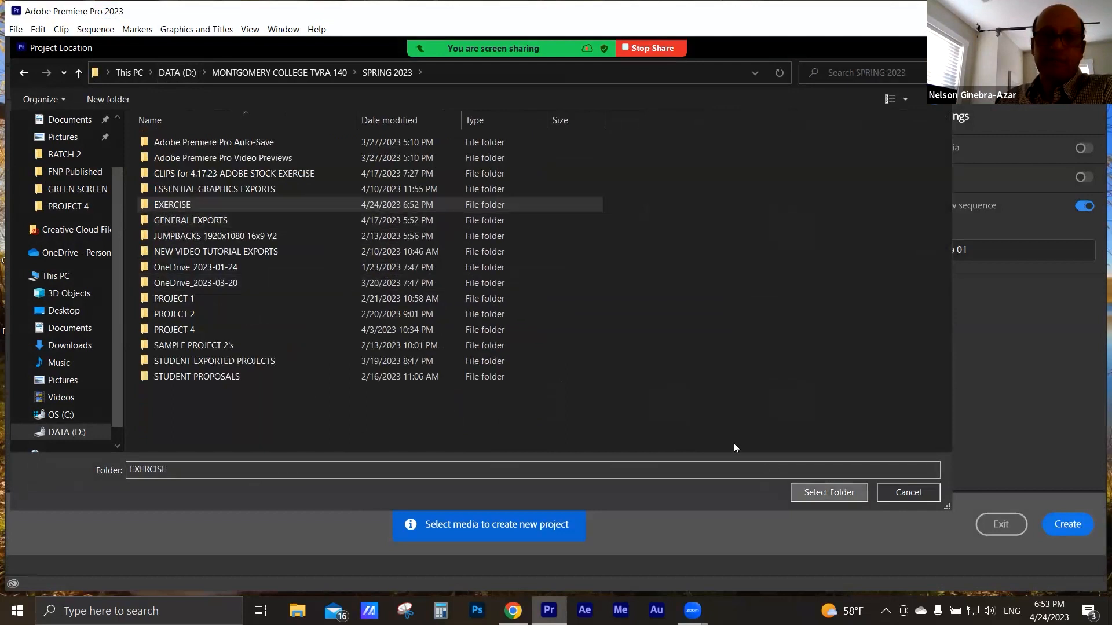
pyautogui.click(1076, 524)
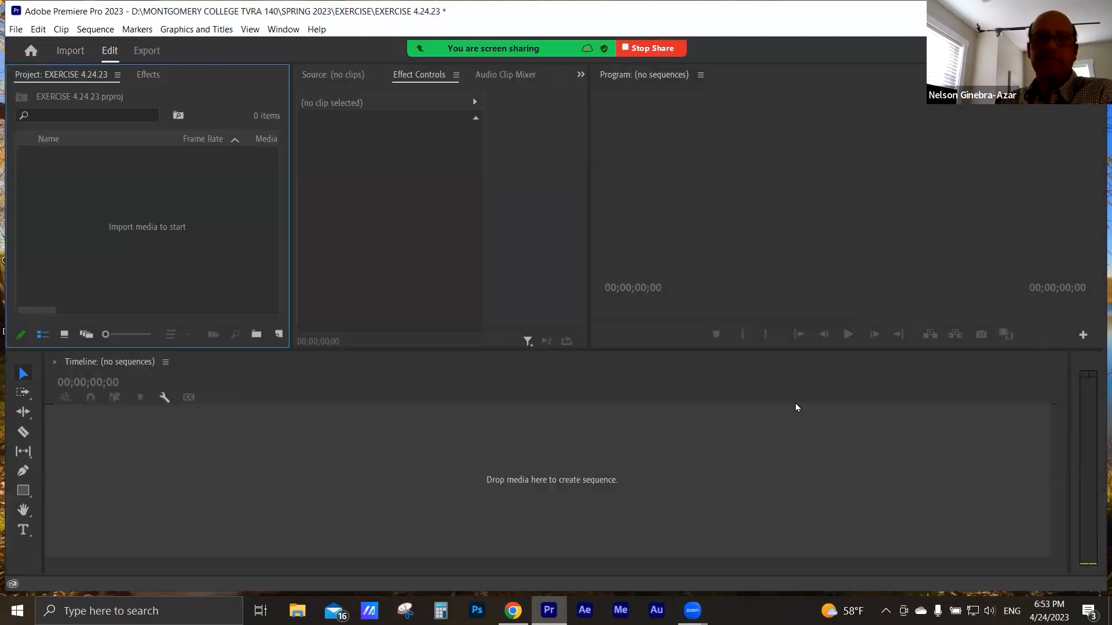
# Widen the Effect Controls and Project areas of the workspace.
pyautogui.click(574, 205)
pyautogui.moveTo(588, 201); pyautogui.dragTo(655, 201)
pyautogui.moveTo(290, 292); pyautogui.dragTo(323, 288)
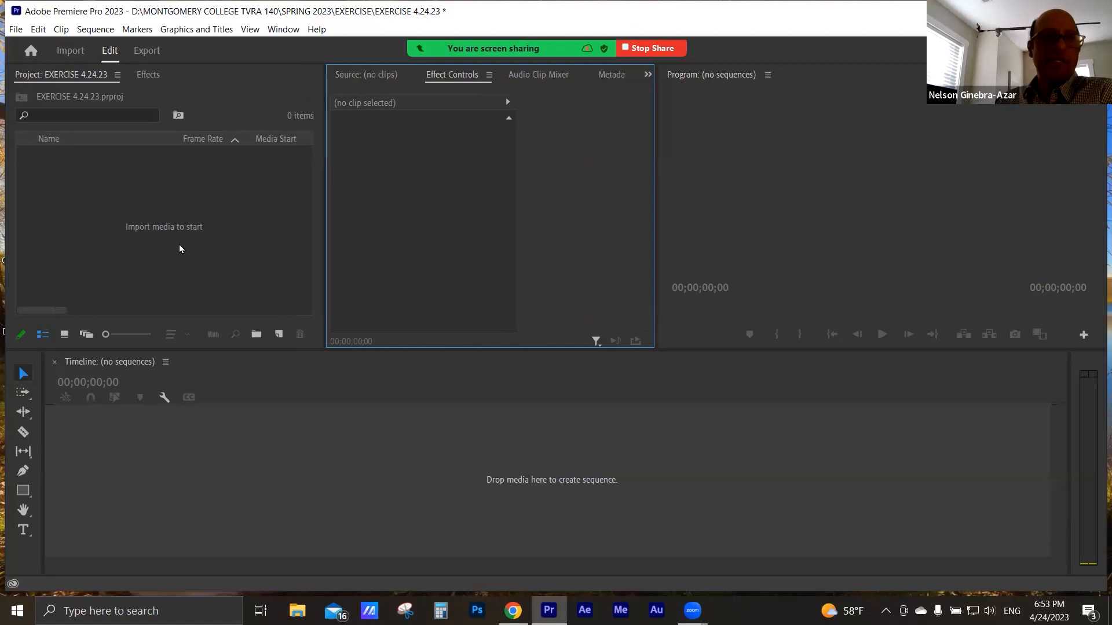
# Import the NJG Full body clip from the GREEN SCREEN folder into the project.
pyautogui.doubleClick(161, 226)
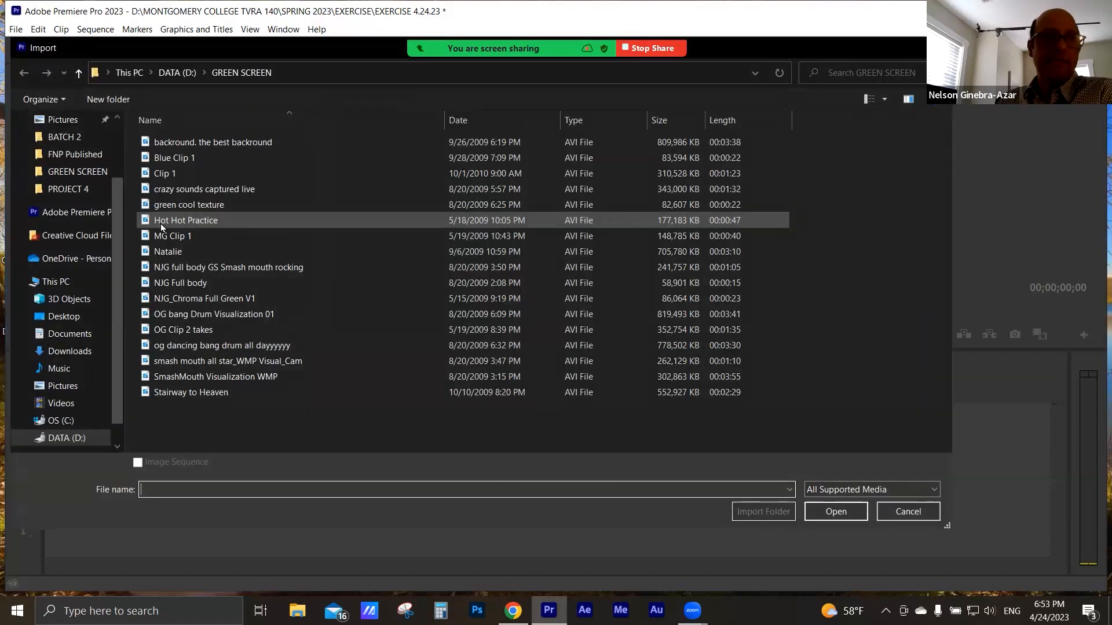
pyautogui.click(196, 282)
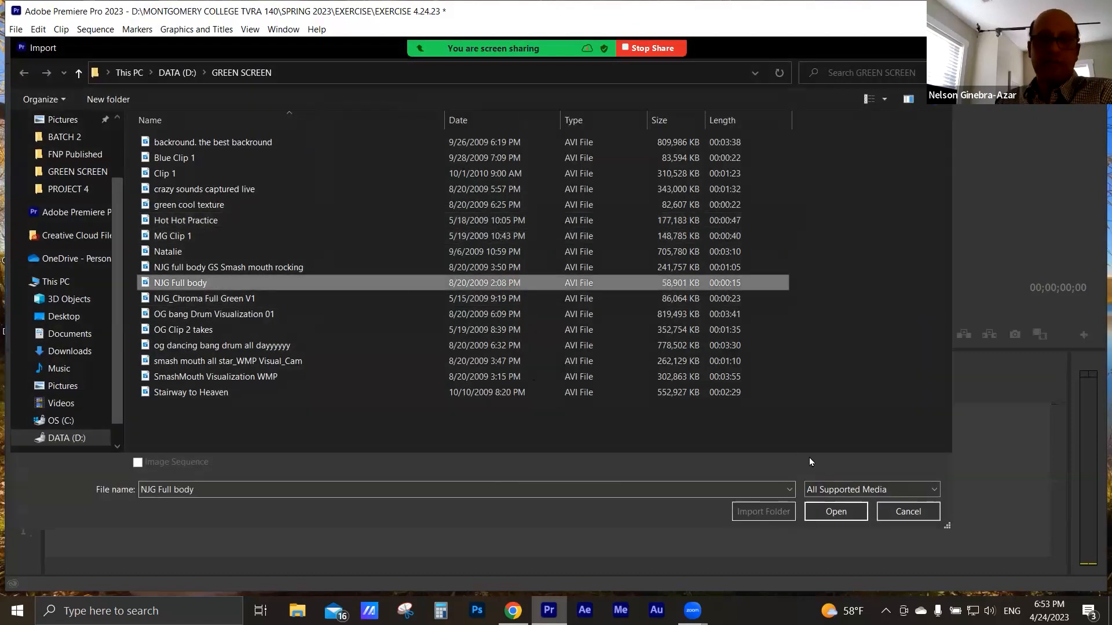
pyautogui.click(836, 512)
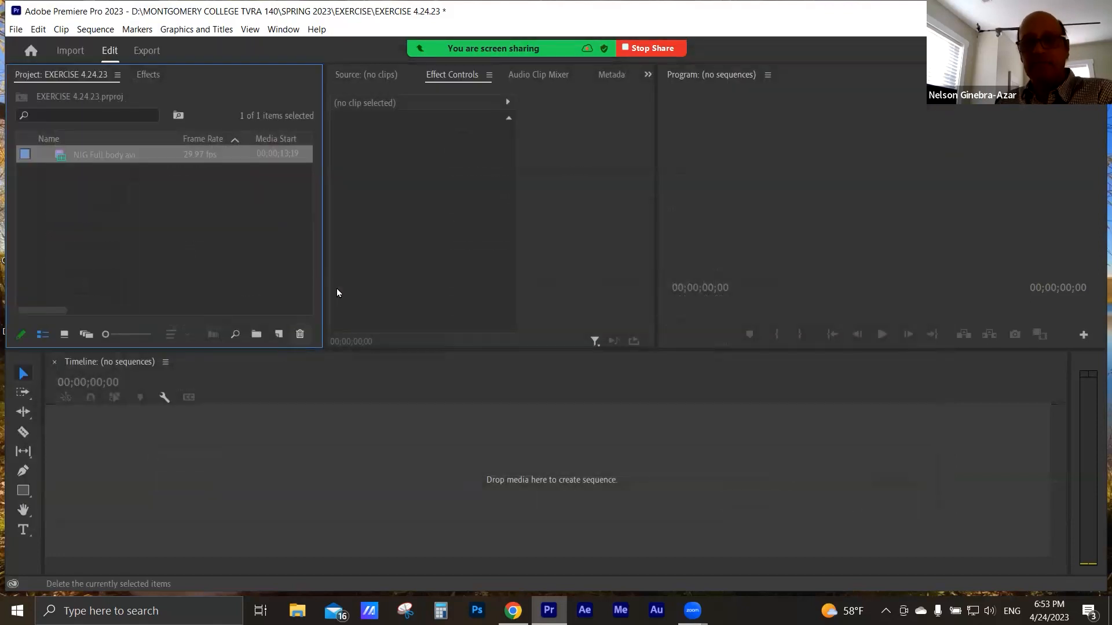
pyautogui.click(259, 260)
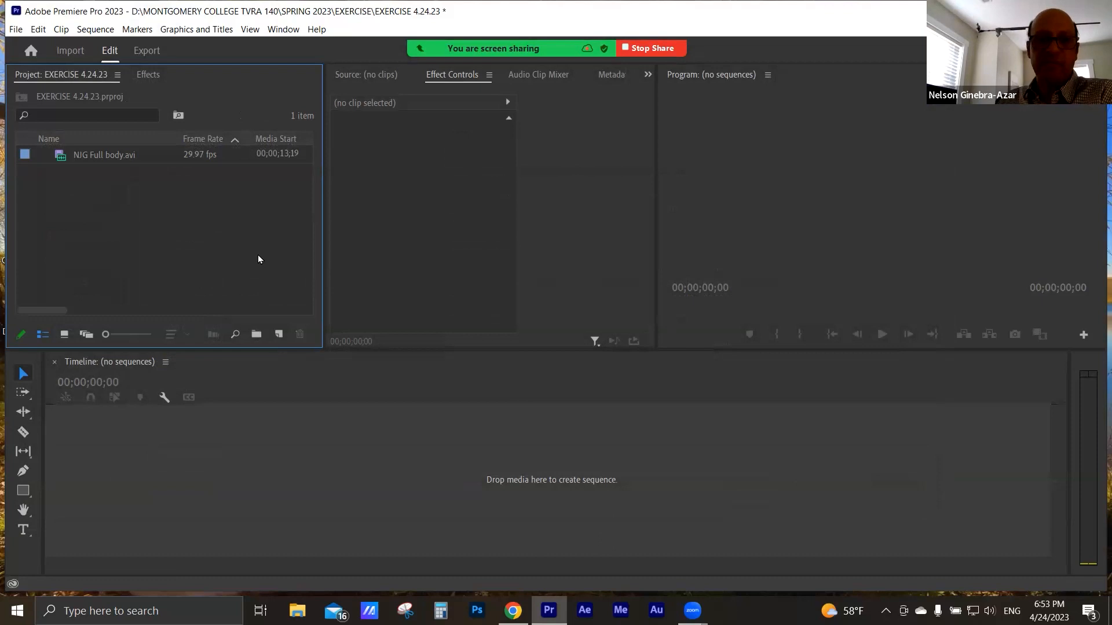
# Create a sequence from NJG Full body.avi, and enlarge the program preview and the timeline's video tracks.
pyautogui.moveTo(59, 156); pyautogui.dragTo(283, 466)
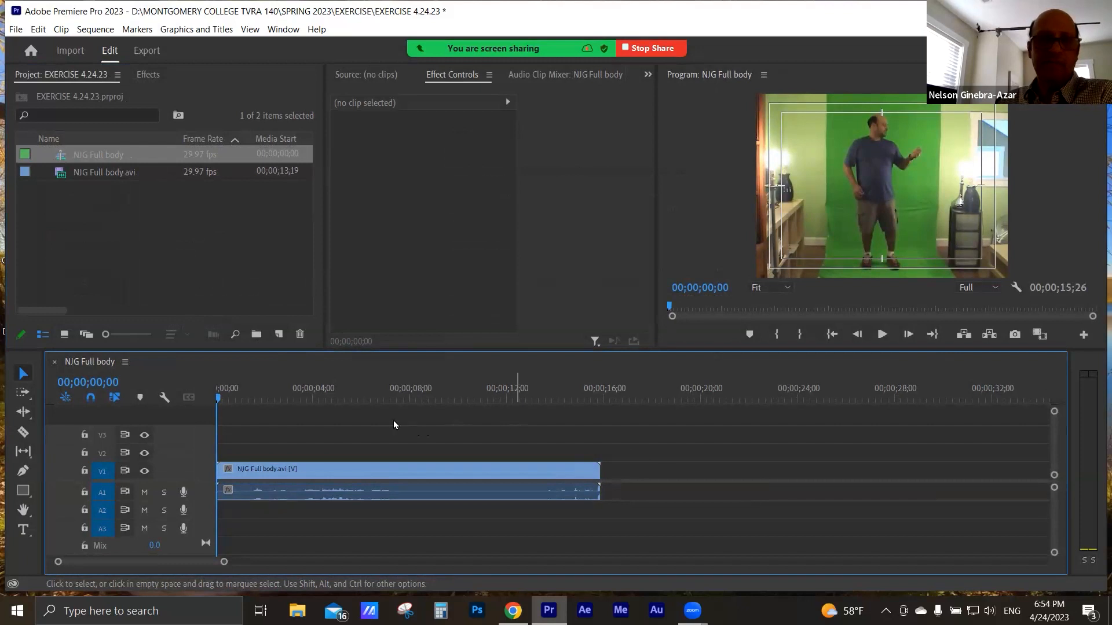
pyautogui.click(359, 398)
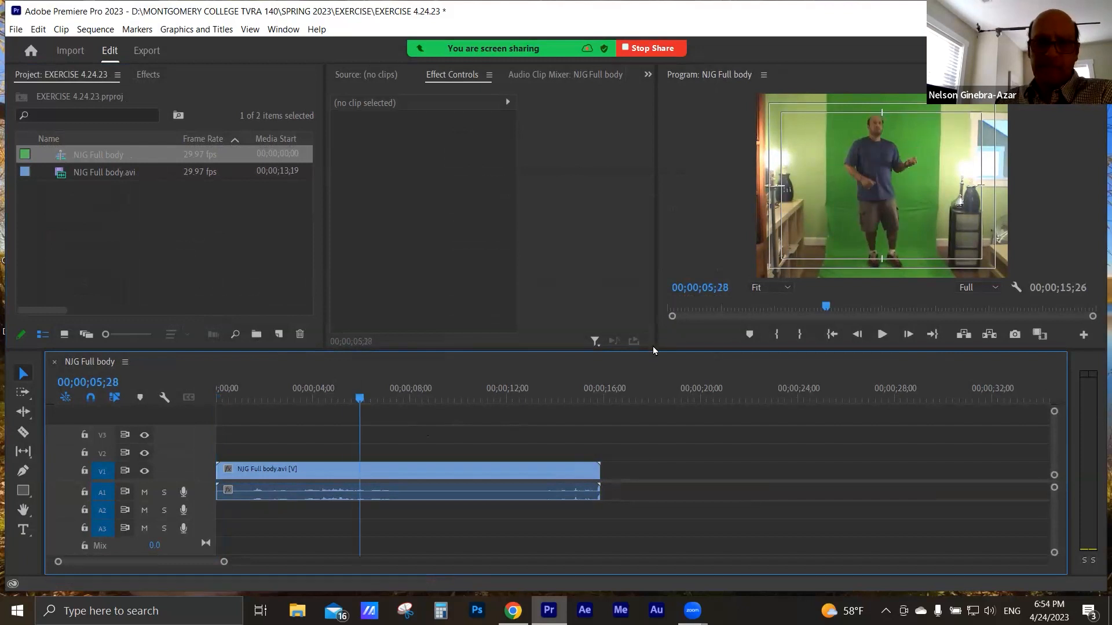
pyautogui.moveTo(655, 349)
pyautogui.mouseDown()
pyautogui.moveTo(656, 333)
pyautogui.moveTo(649, 359)
pyautogui.mouseUp()
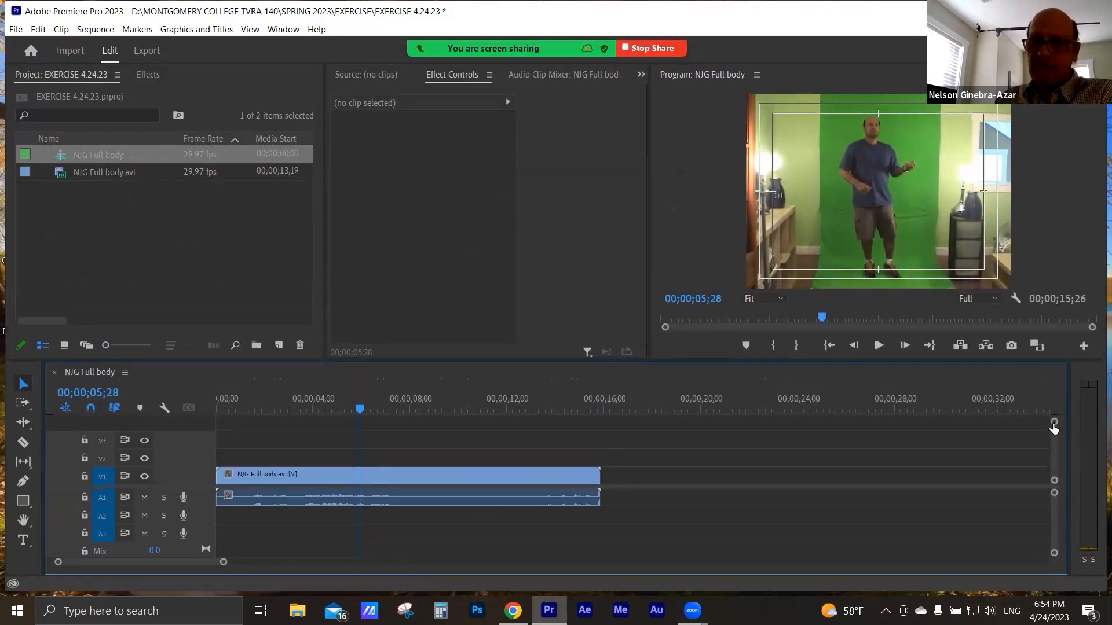
pyautogui.moveTo(1053, 428); pyautogui.dragTo(1054, 510)
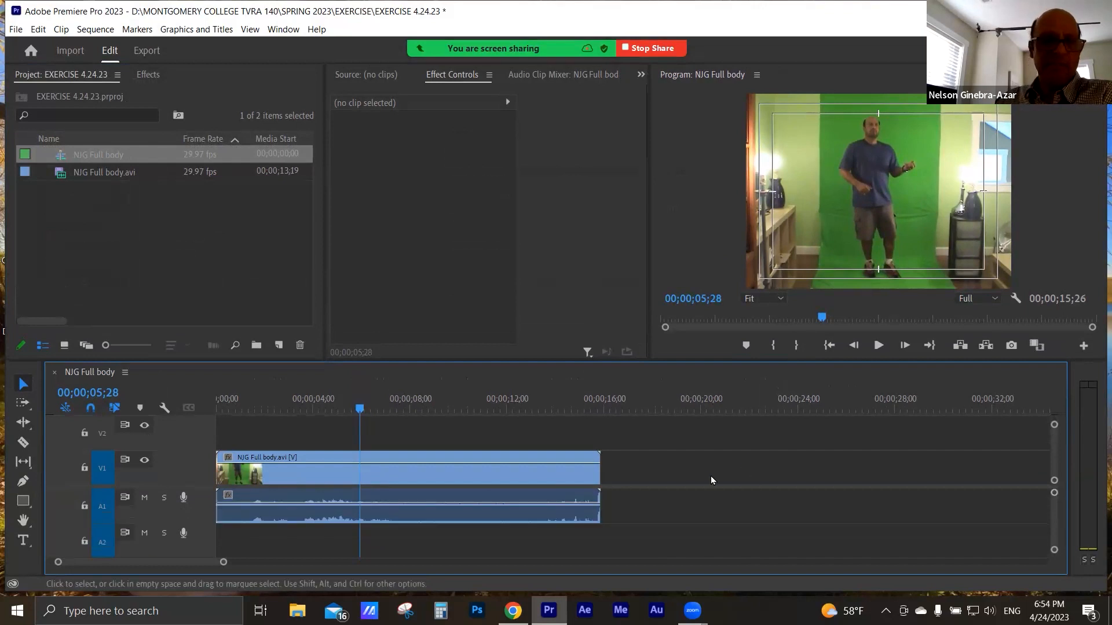
# Silence the clip's audio by lowering its volume level to -999.0 dB, and move the playhead to 00;00;04;04.
pyautogui.click(432, 509)
pyautogui.moveTo(432, 504); pyautogui.dragTo(434, 520)
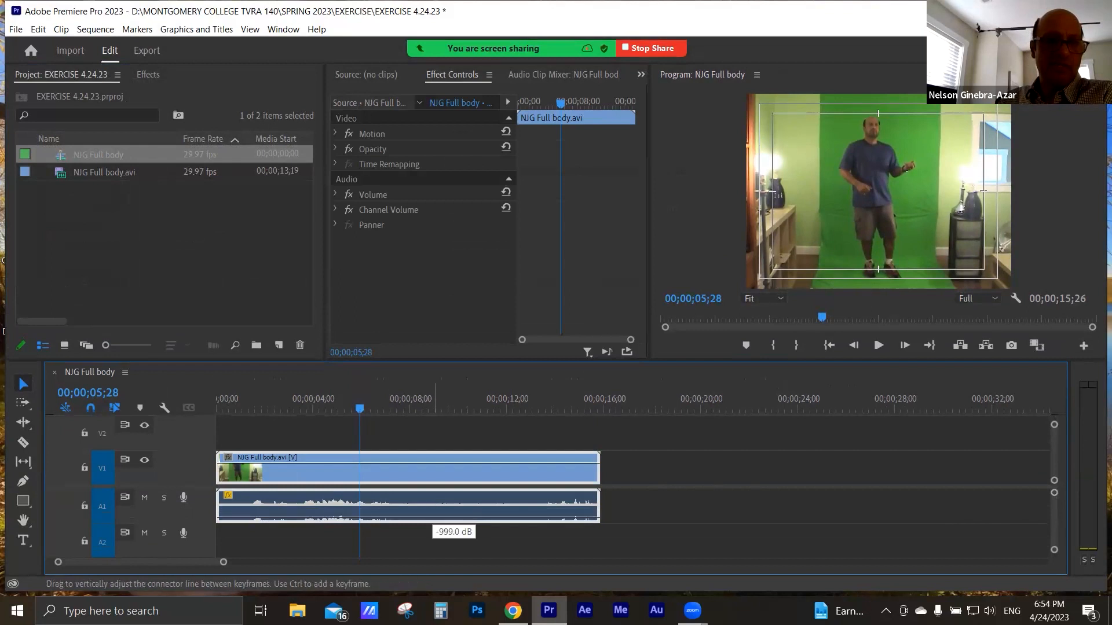
pyautogui.click(317, 409)
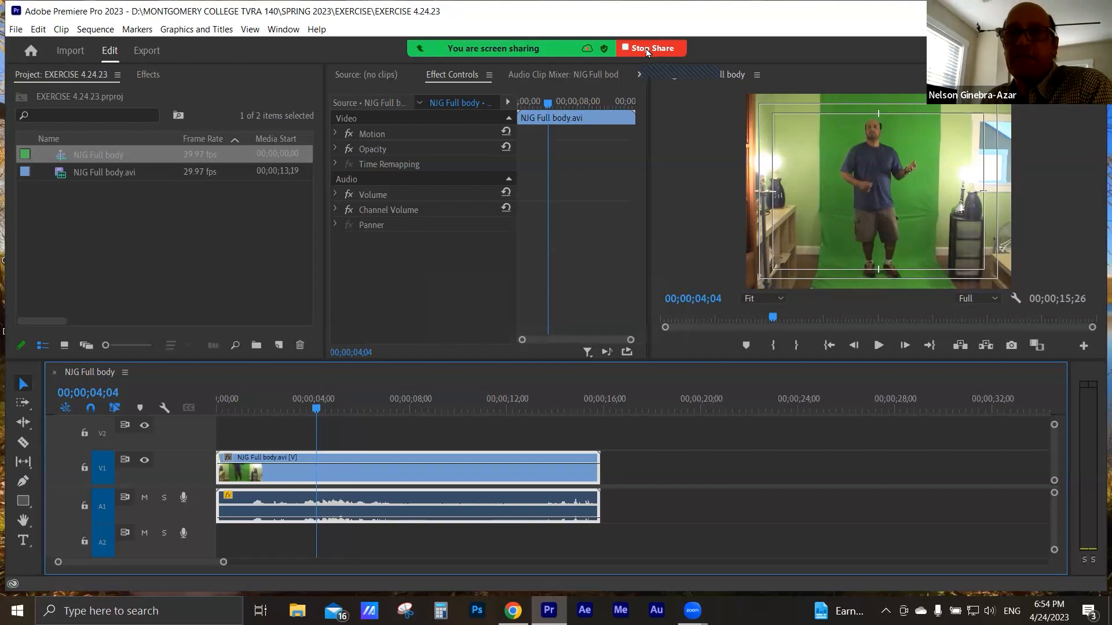
pyautogui.click(645, 49)
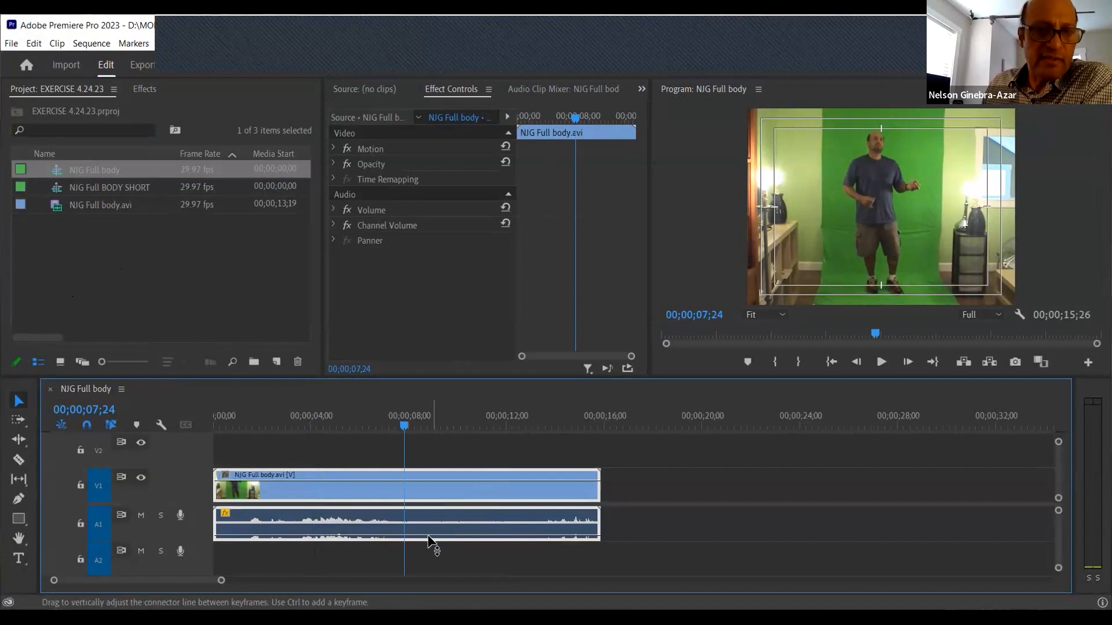
# Trim the end of the NJG Full body clip to 00;00;09;00 in the timeline.
pyautogui.moveTo(270, 424); pyautogui.dragTo(433, 441)
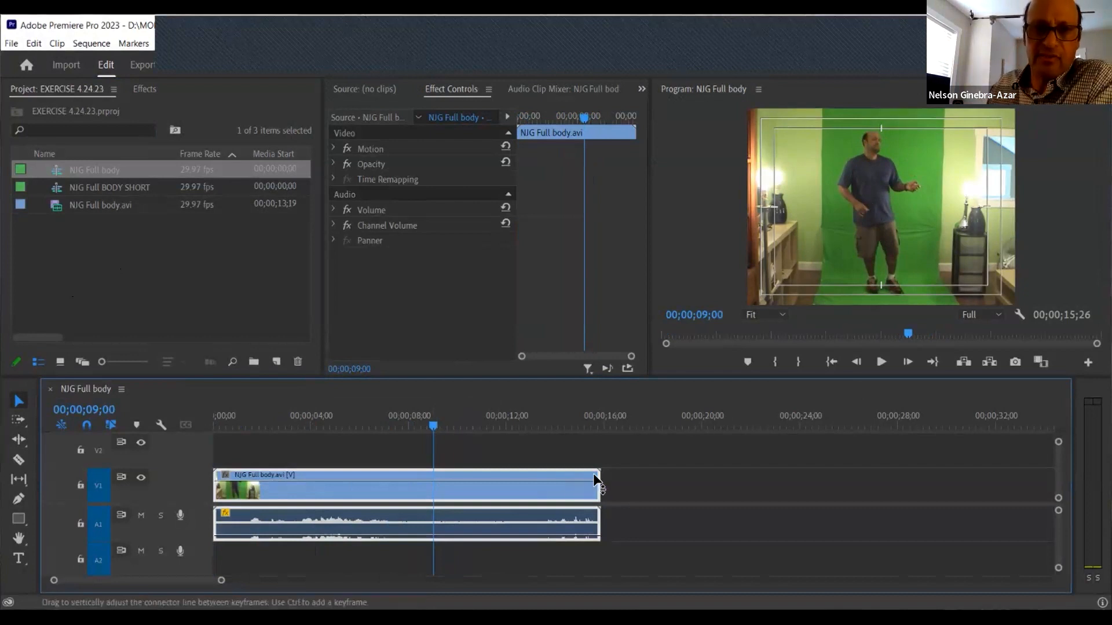
pyautogui.moveTo(598, 474); pyautogui.dragTo(432, 488)
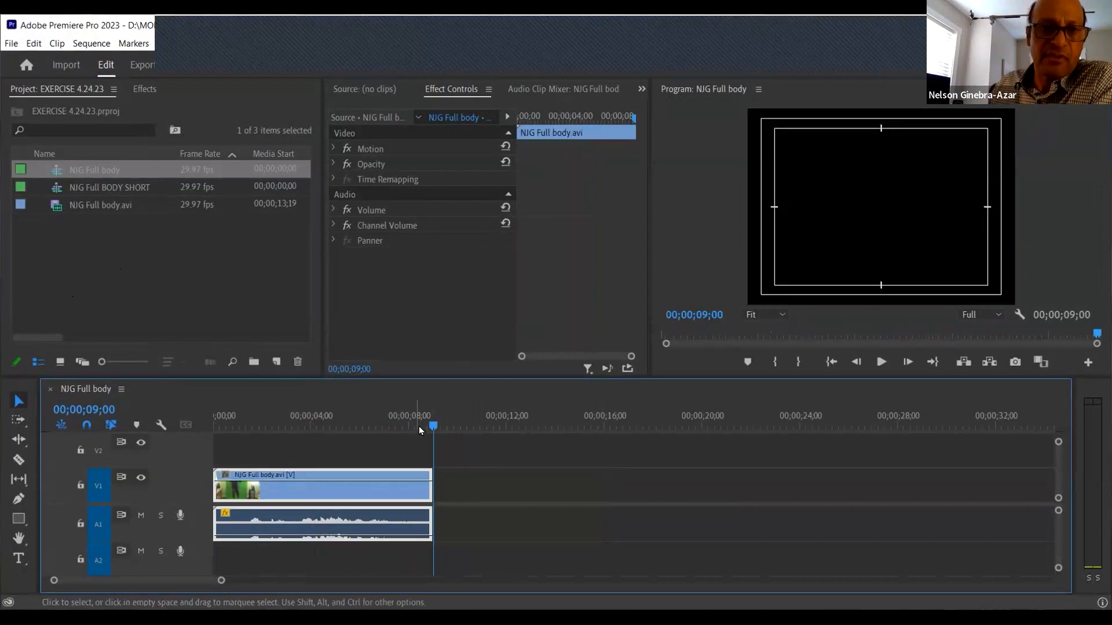
# Play the trimmed clip from the start of the sequence for a few seconds to review it.
pyautogui.click(418, 426)
pyautogui.moveTo(314, 432); pyautogui.dragTo(224, 427)
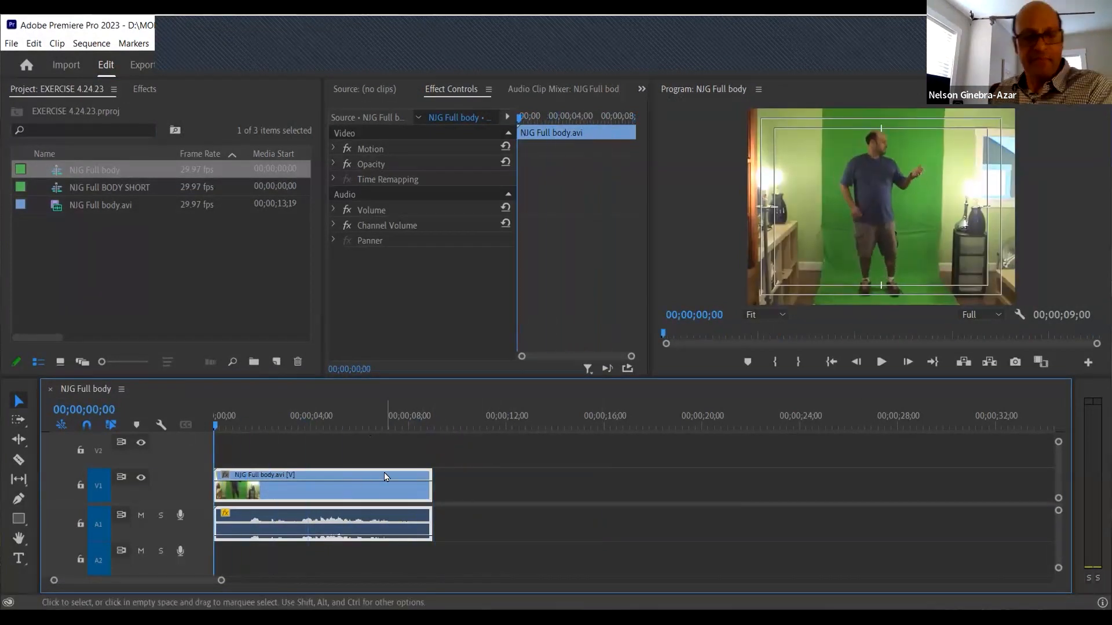
pyautogui.press('space')
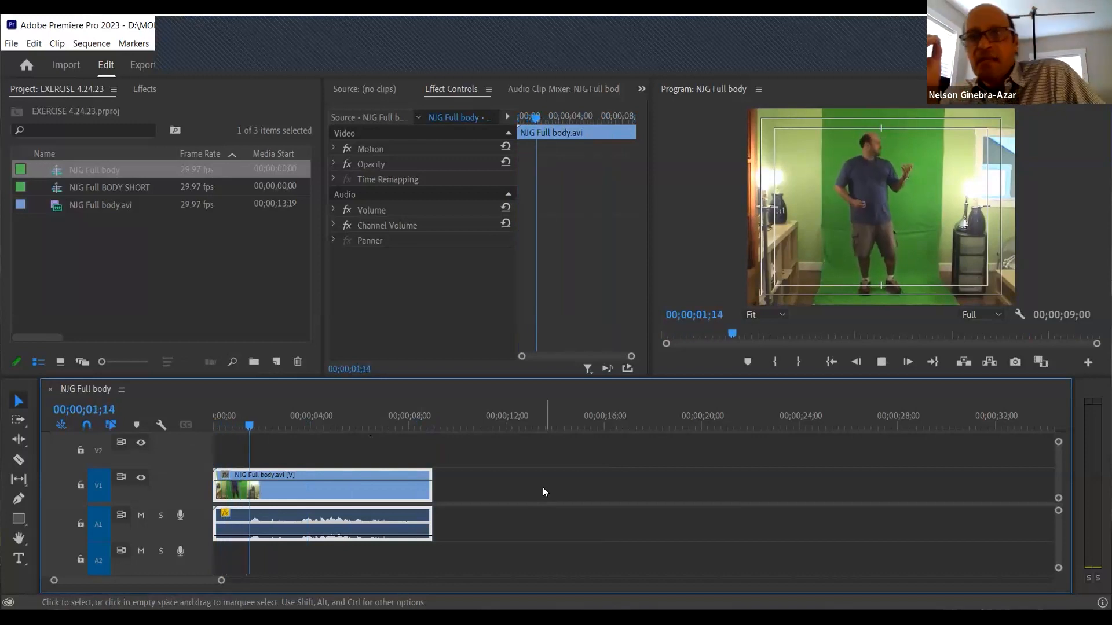
pyautogui.press('space')
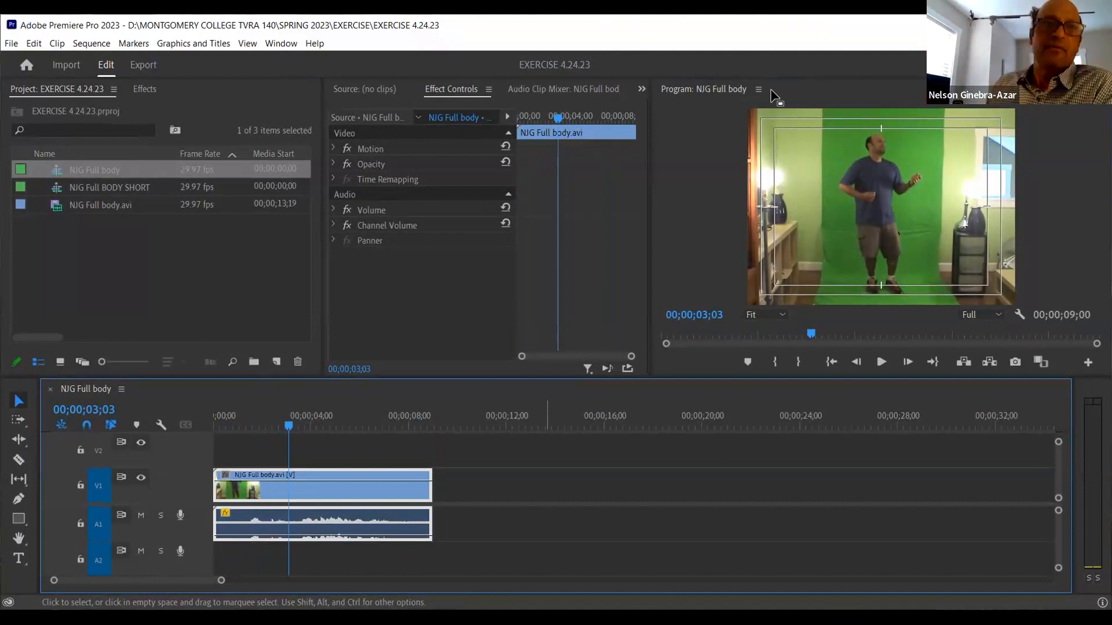
pyautogui.moveTo(748, 30)
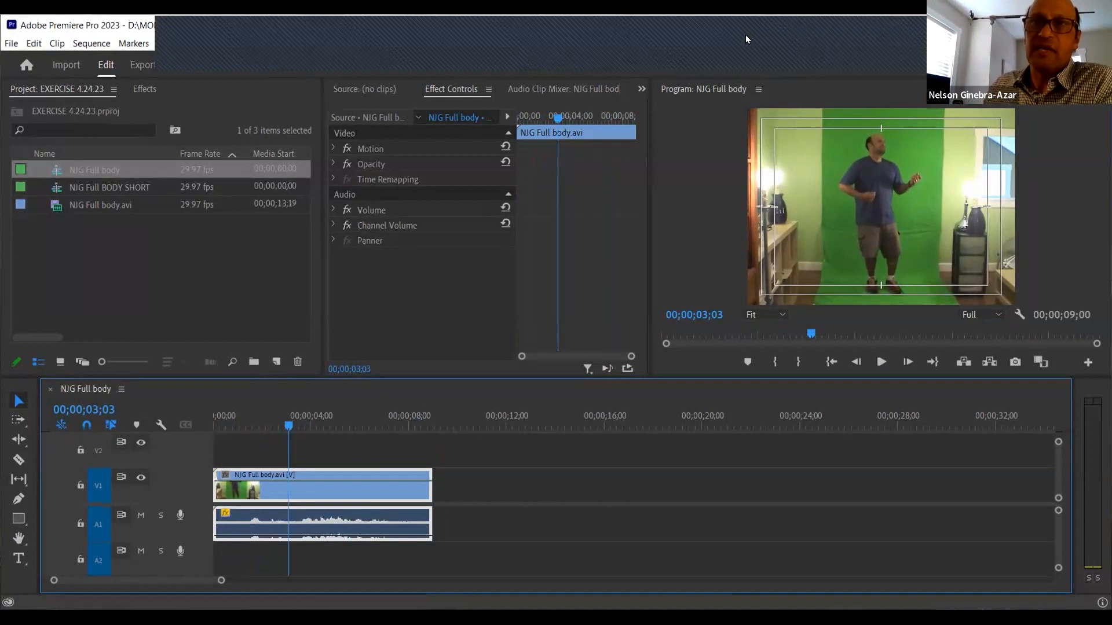
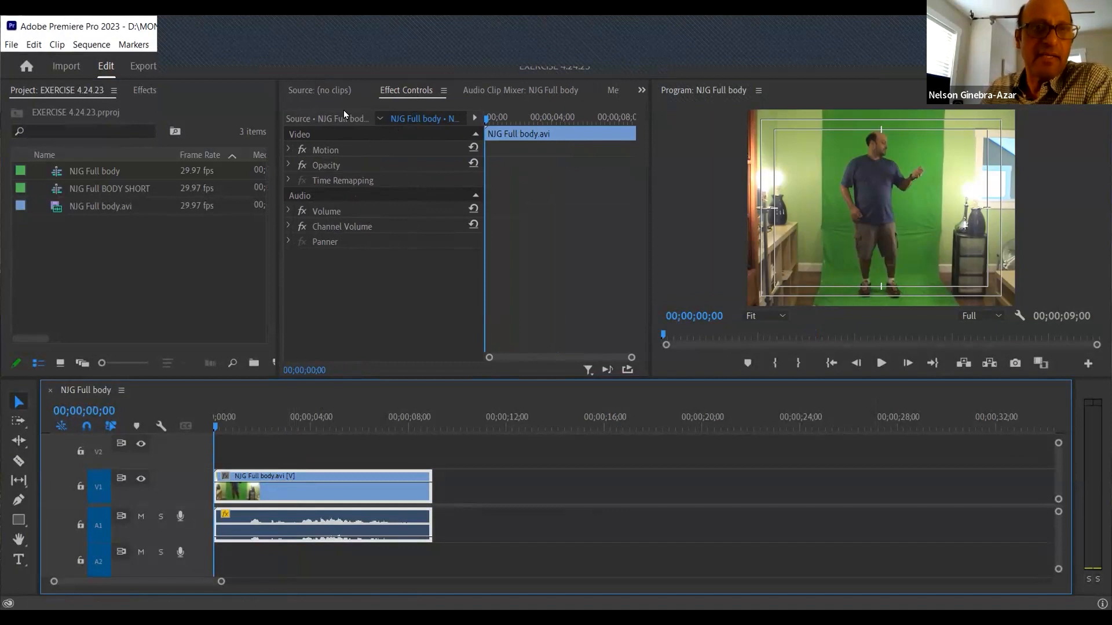
# Show the Effect Controls for the timeline clip and widen their area.
pyautogui.click(333, 90)
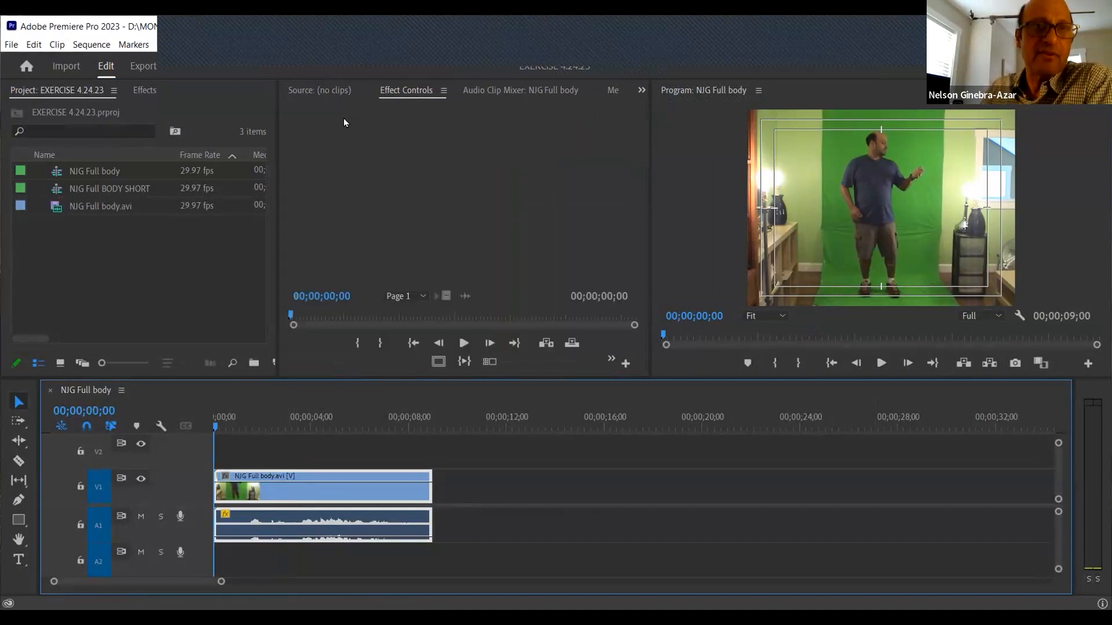
pyautogui.click(298, 499)
pyautogui.click(405, 90)
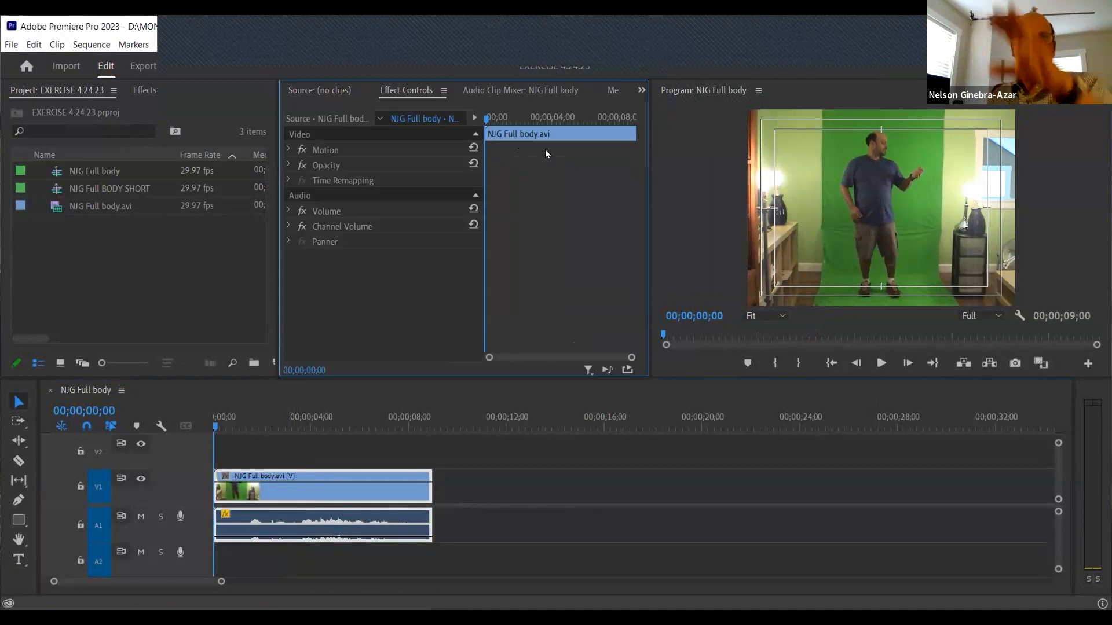
pyautogui.moveTo(648, 188); pyautogui.dragTo(677, 188)
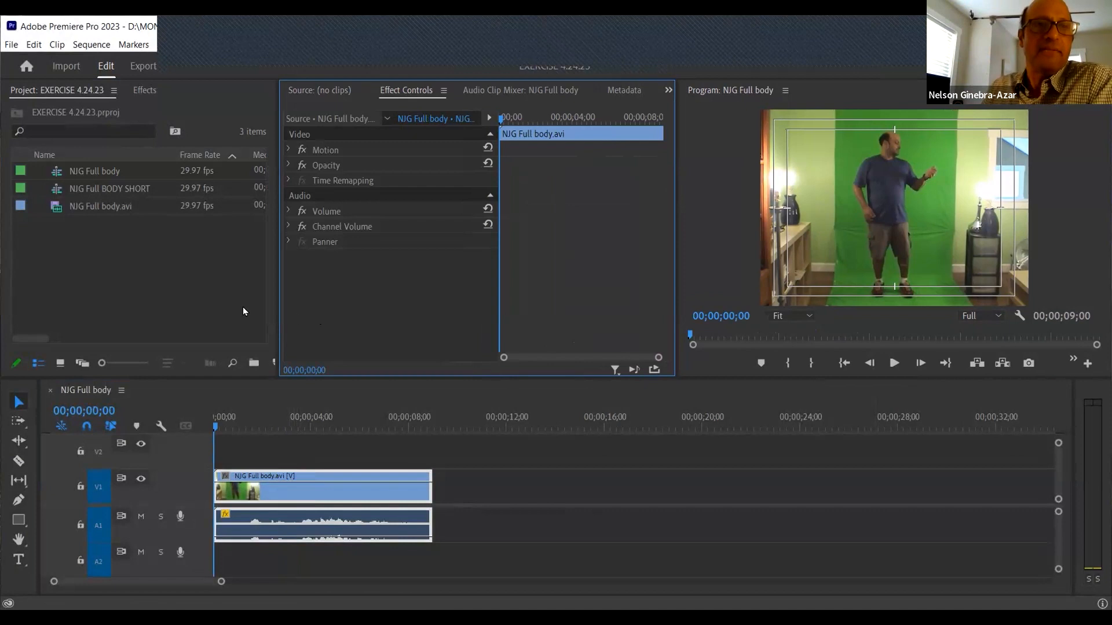
# Search the effects for CROP and apply the Crop video effect to the NJG Full body clip.
pyautogui.click(175, 300)
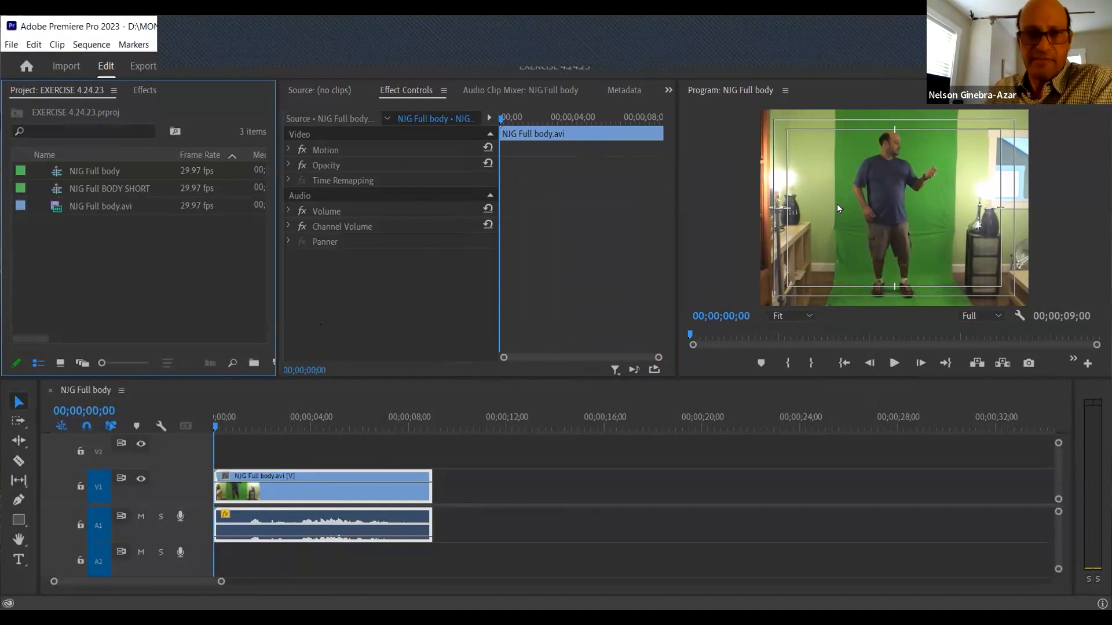
pyautogui.click(144, 91)
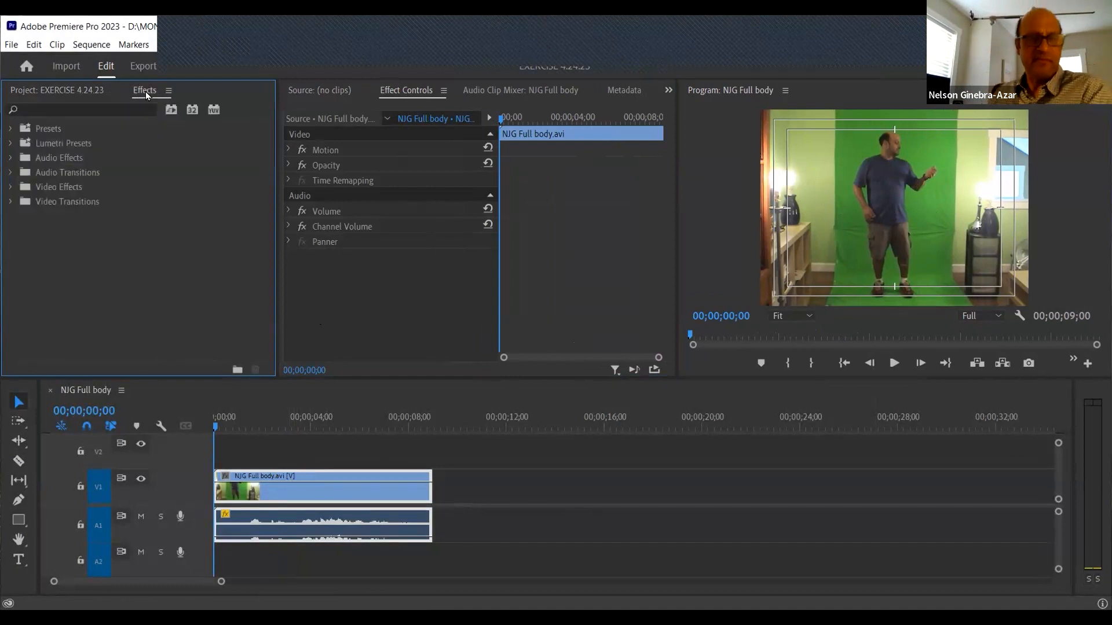
pyautogui.click(10, 187)
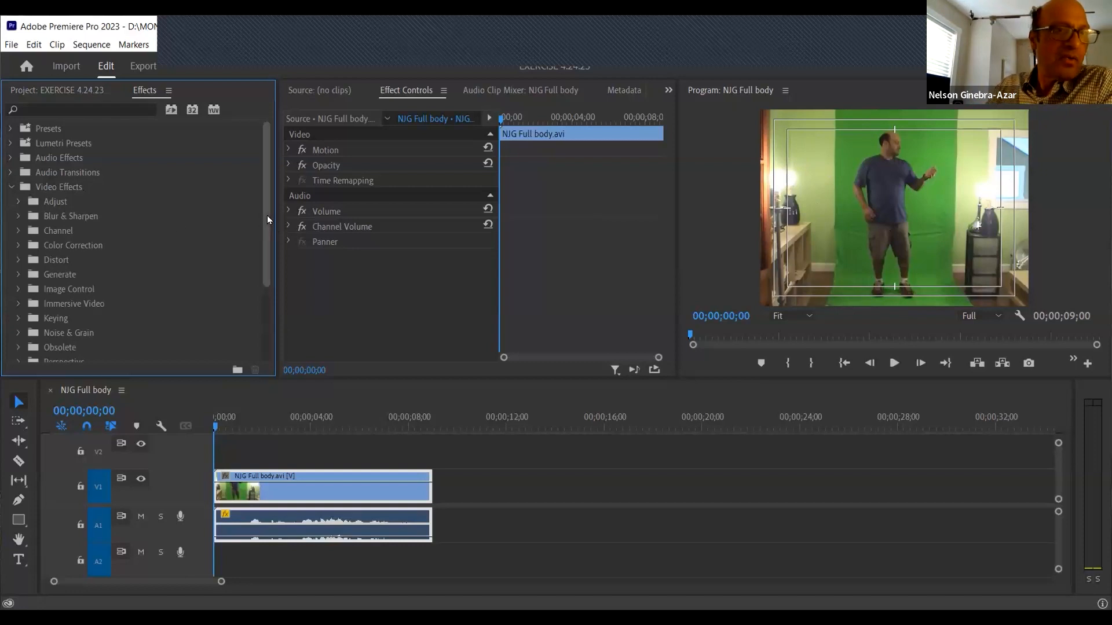
pyautogui.click(58, 107)
pyautogui.write('CROP')
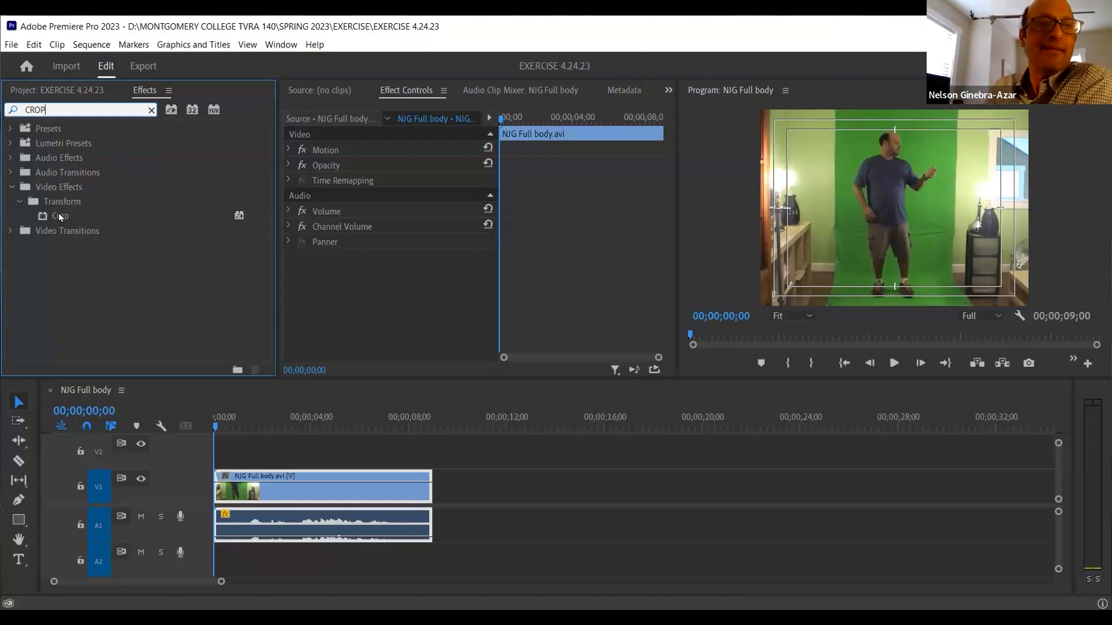
pyautogui.click(43, 216)
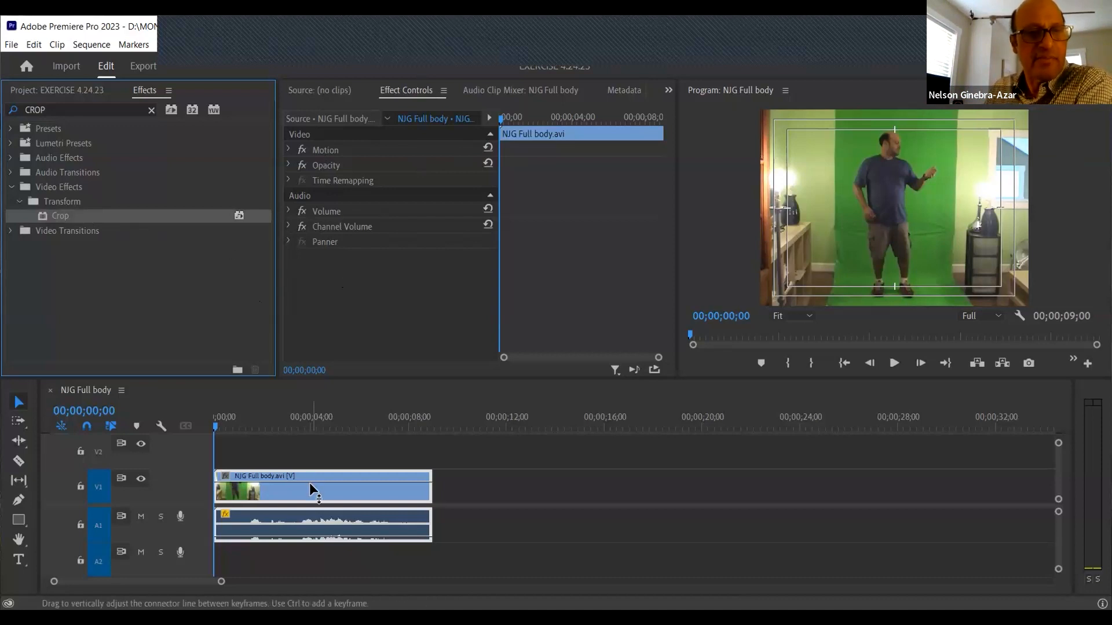
pyautogui.moveTo(51, 222); pyautogui.dragTo(384, 308)
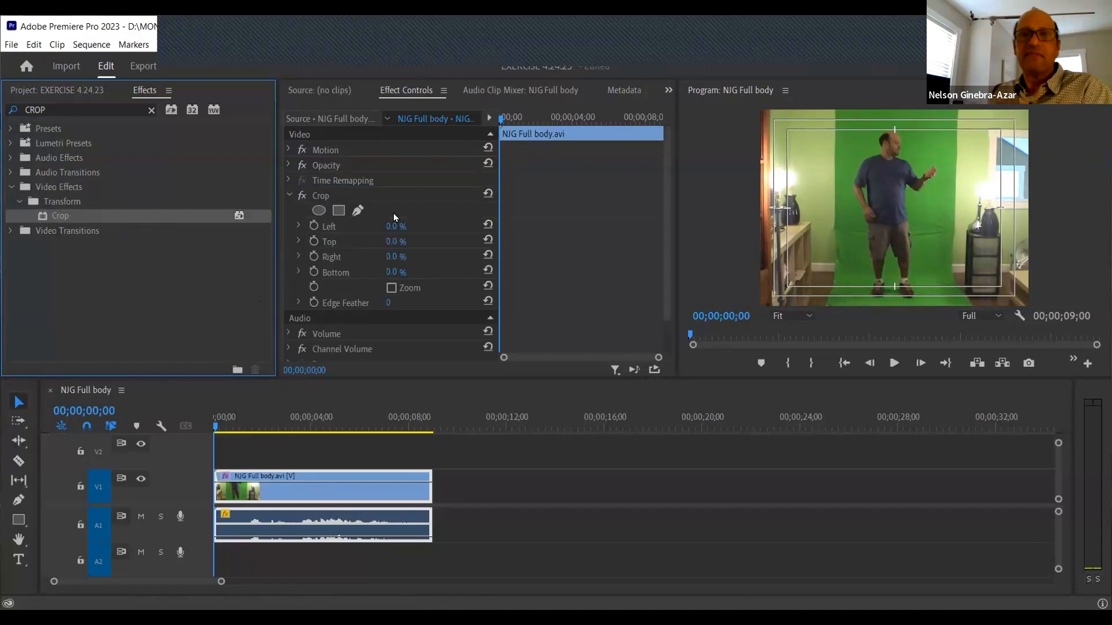
# Enable keyframing for the Crop effect's Left, Top, Right and Bottom values at 00;00;00;00.
pyautogui.click(289, 197)
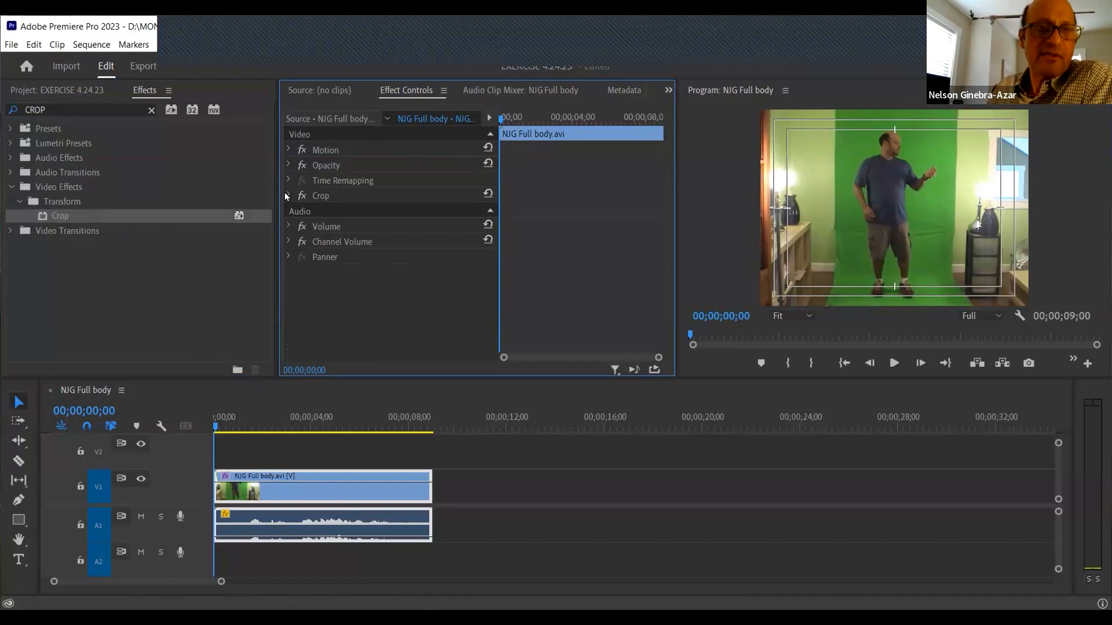
pyautogui.click(289, 195)
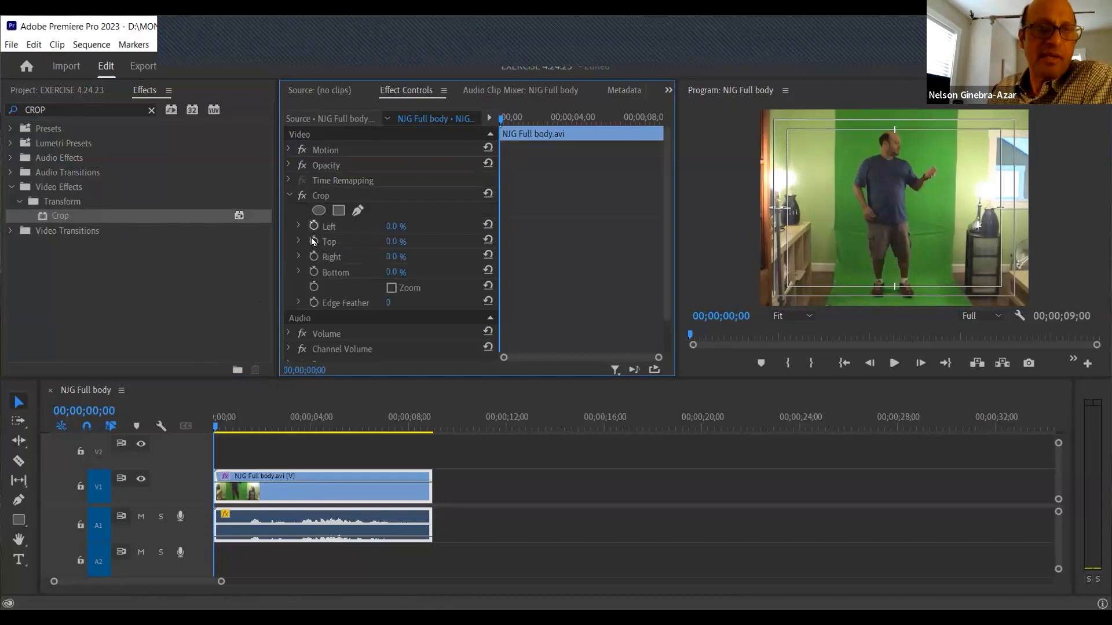
pyautogui.click(289, 195)
pyautogui.click(286, 195)
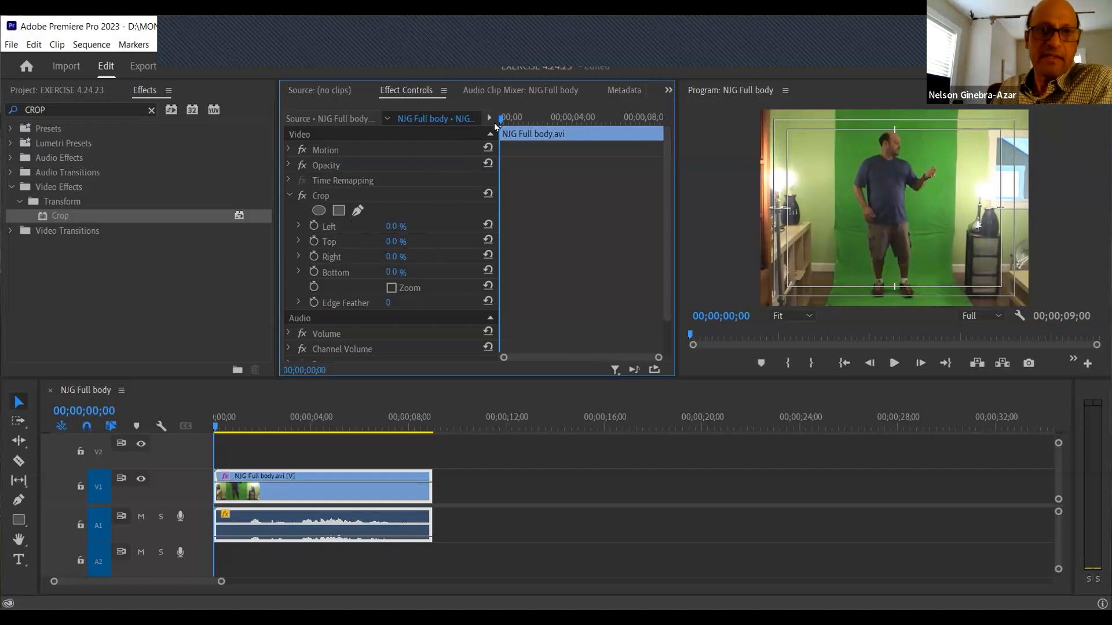
pyautogui.click(314, 225)
pyautogui.click(314, 240)
pyautogui.click(314, 255)
pyautogui.click(314, 272)
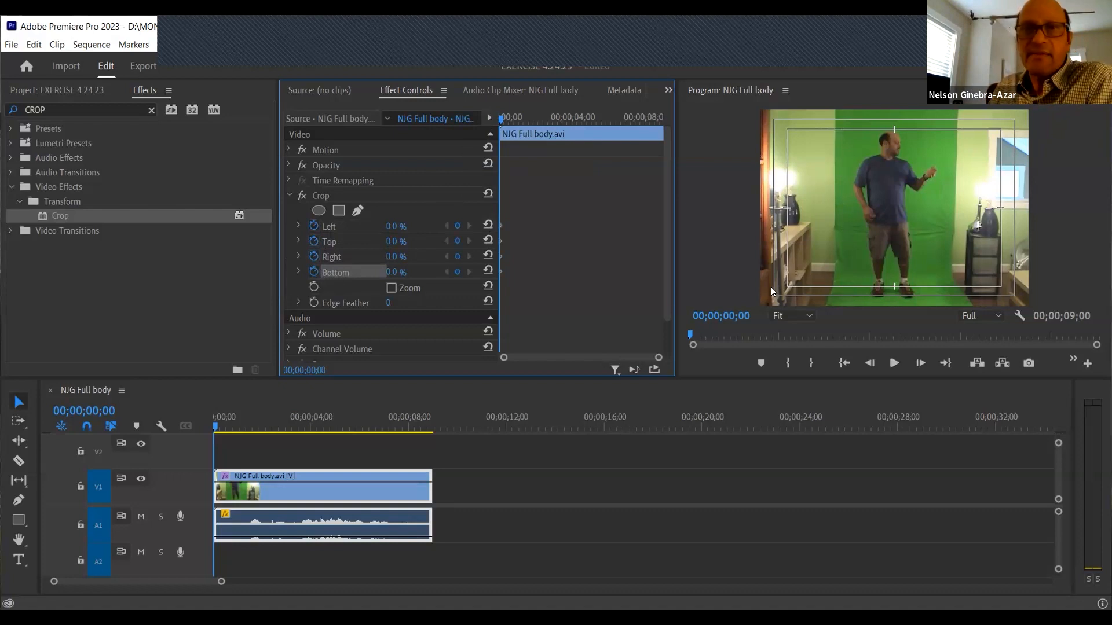
# Set the Left crop to 31.0 % at the first keyframe, and scrub the timeline to check the framing.
pyautogui.moveTo(393, 227)
pyautogui.mouseDown()
pyautogui.moveTo(440, 227)
pyautogui.moveTo(398, 226)
pyautogui.mouseUp()
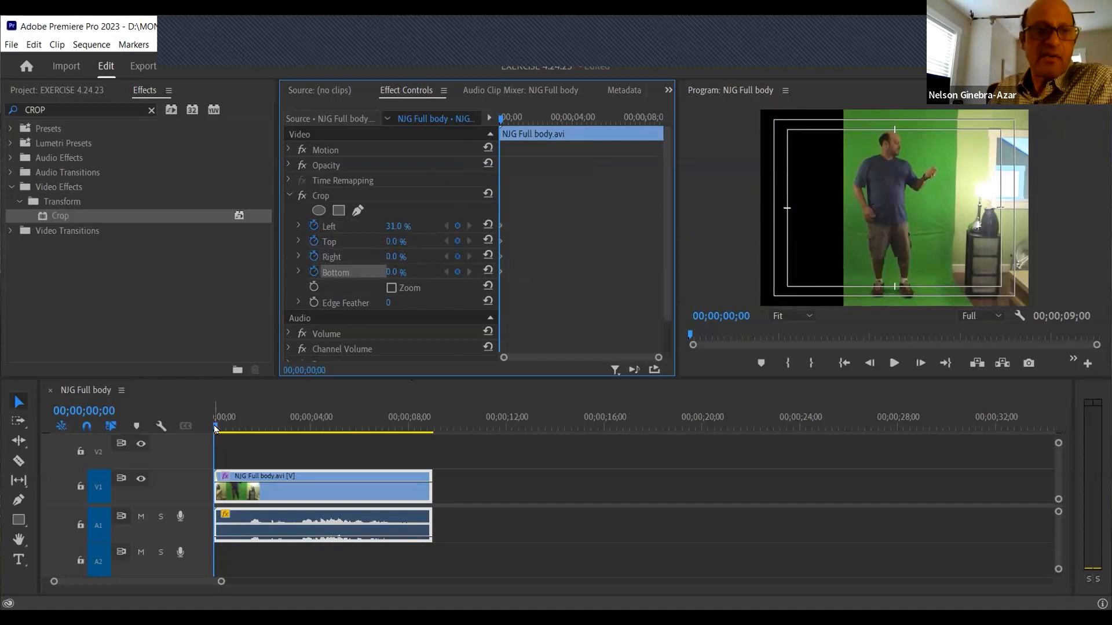
pyautogui.moveTo(214, 429); pyautogui.dragTo(263, 471)
pyautogui.click(445, 225)
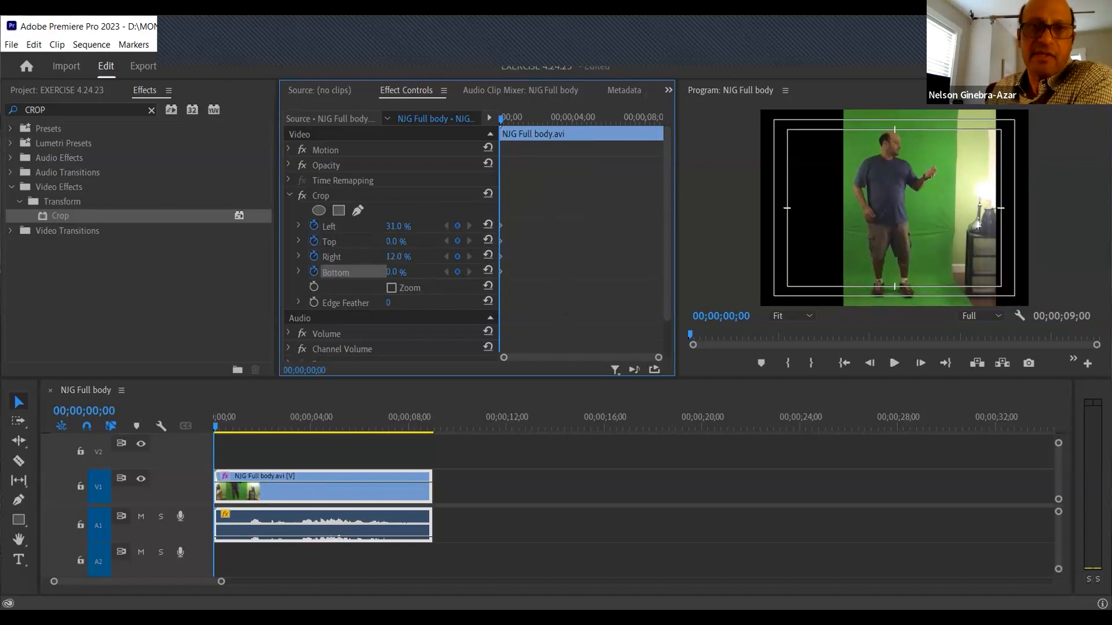
# Set the Right crop to 31.0 % at the first keyframe, scrubbing the timeline to check the man's movements stay in frame.
pyautogui.moveTo(396, 256); pyautogui.dragTo(413, 256)
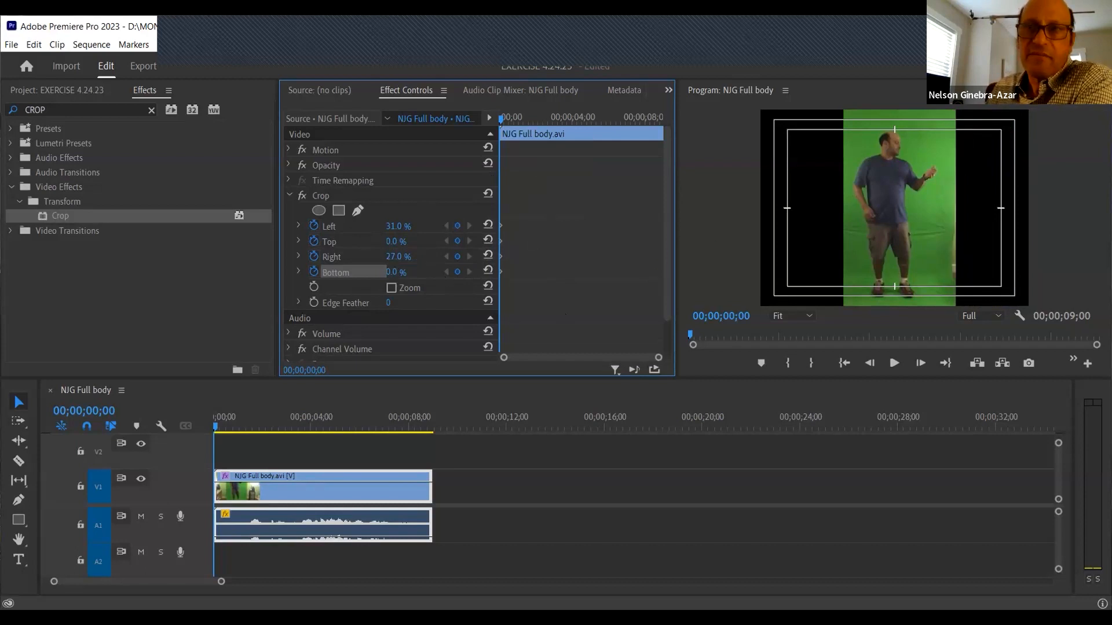
pyautogui.moveTo(398, 256)
pyautogui.mouseDown()
pyautogui.moveTo(412, 257)
pyautogui.moveTo(399, 256)
pyautogui.mouseUp()
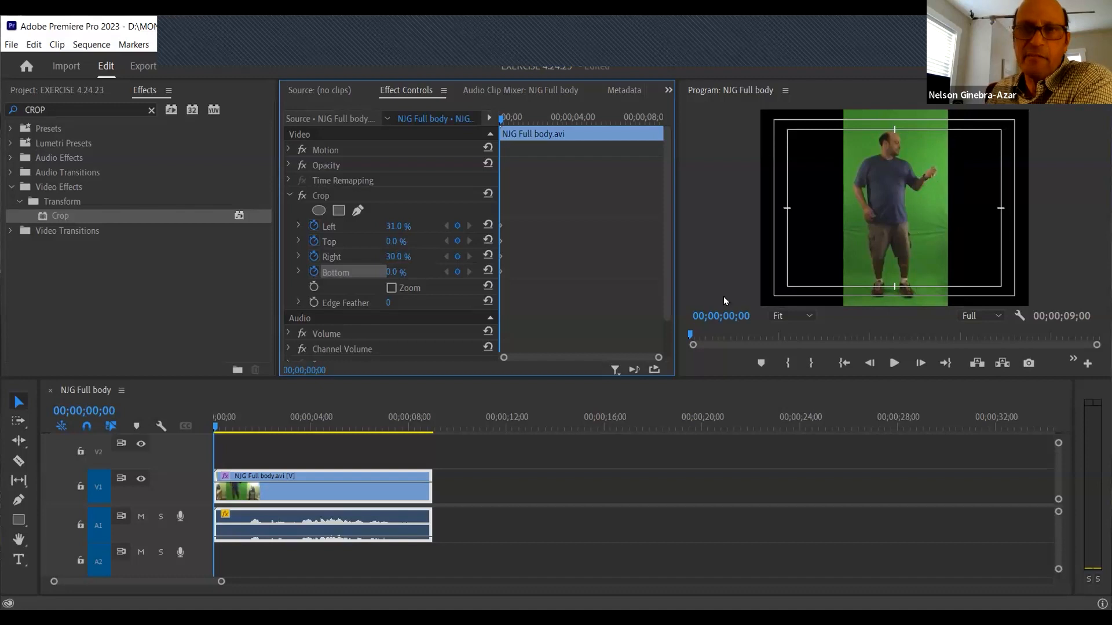
pyautogui.moveTo(214, 427); pyautogui.dragTo(268, 500)
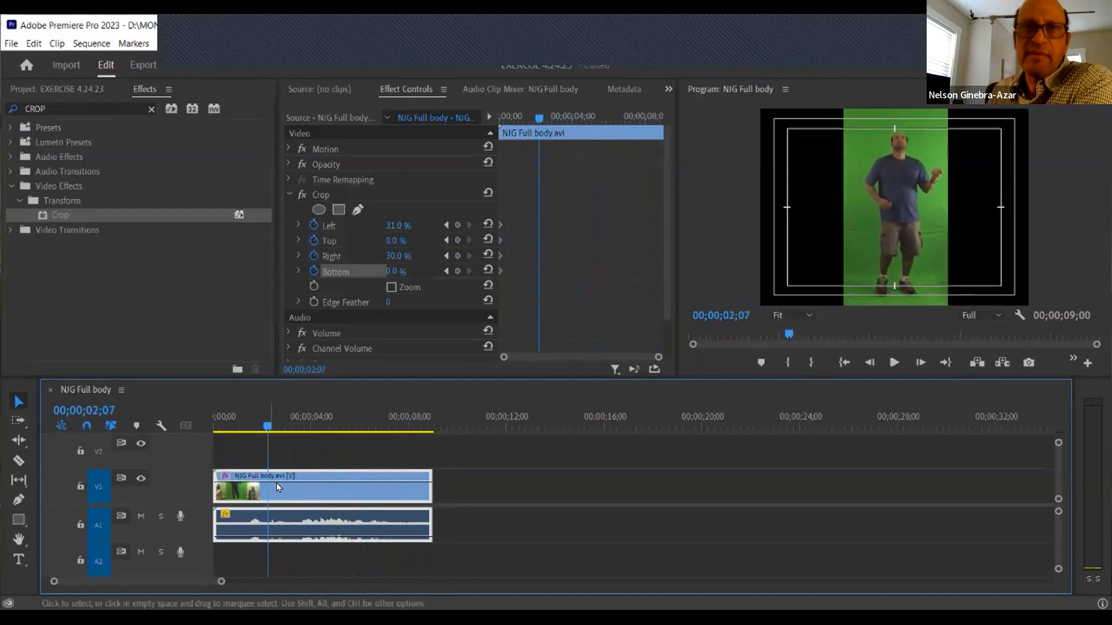
pyautogui.click(445, 258)
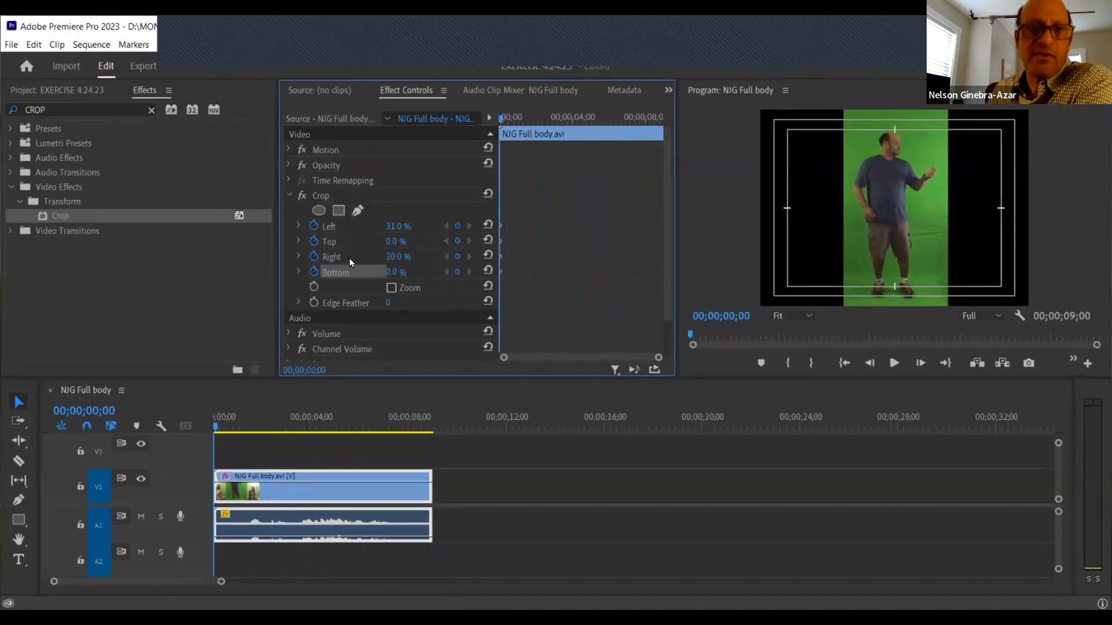
pyautogui.click(392, 257)
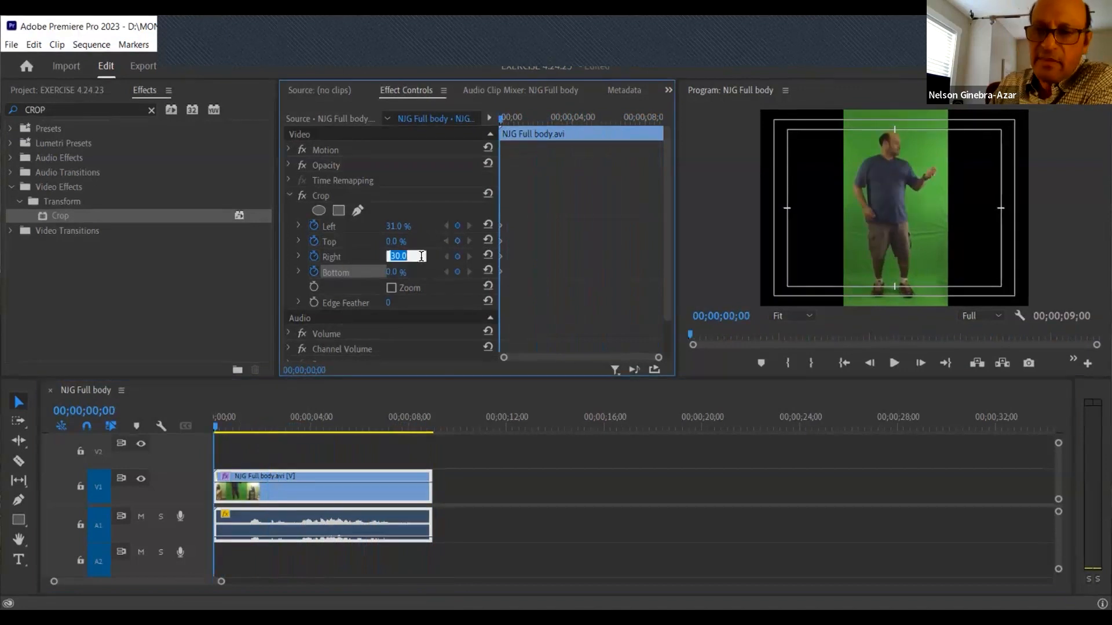
pyautogui.press('Return')
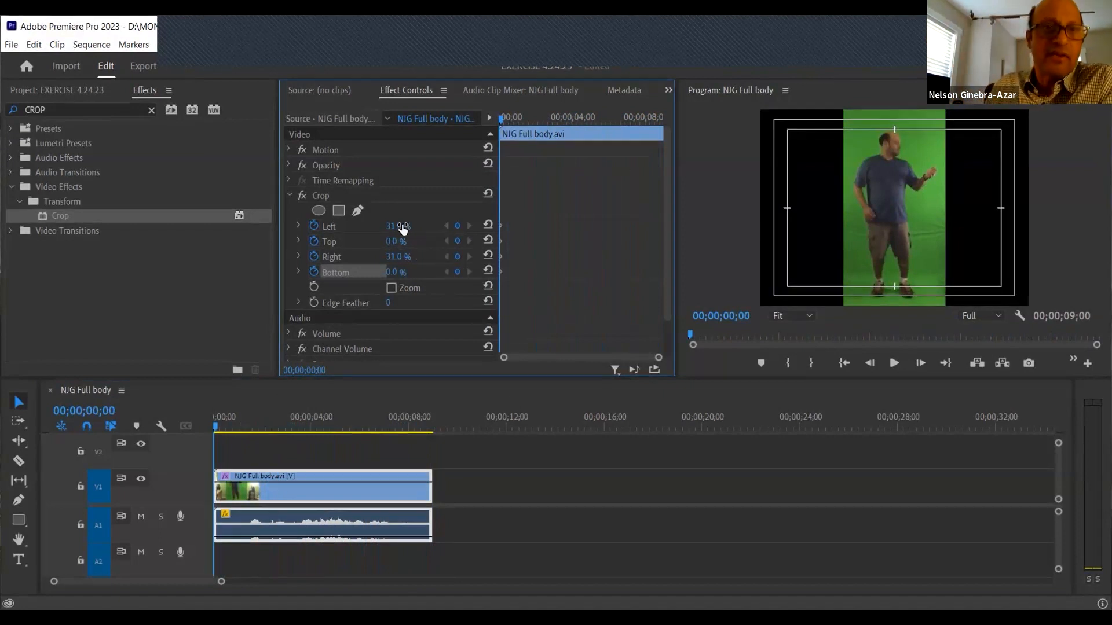
pyautogui.moveTo(221, 427); pyautogui.dragTo(285, 457)
pyautogui.press('Home')
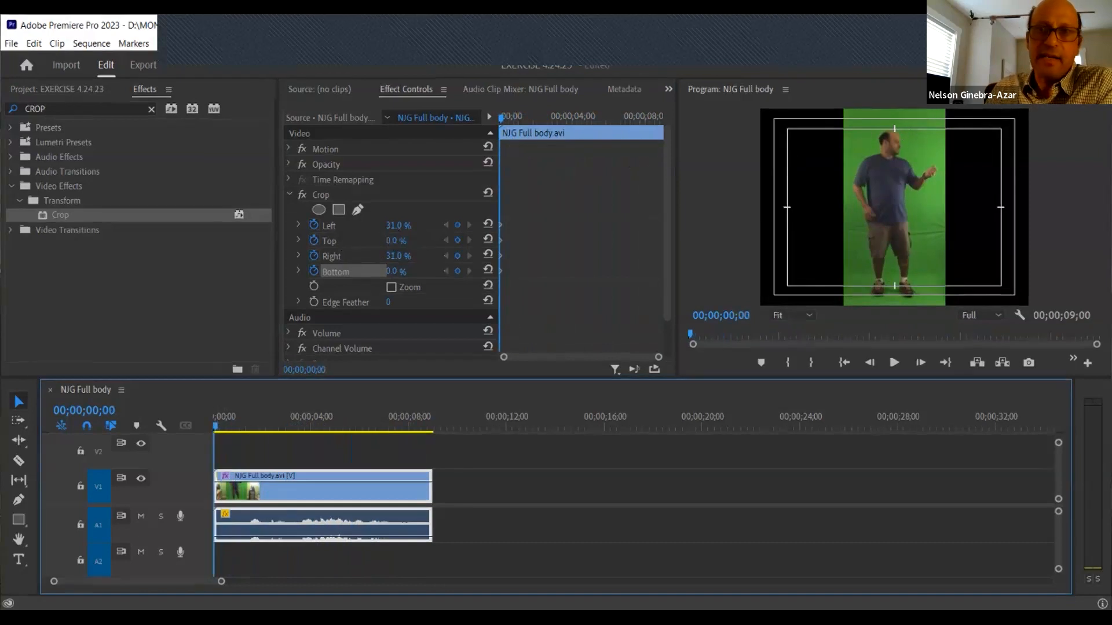
# Set the Top crop to 10.0 % at the start of the clip.
pyautogui.click(501, 120)
pyautogui.moveTo(394, 241); pyautogui.dragTo(399, 241)
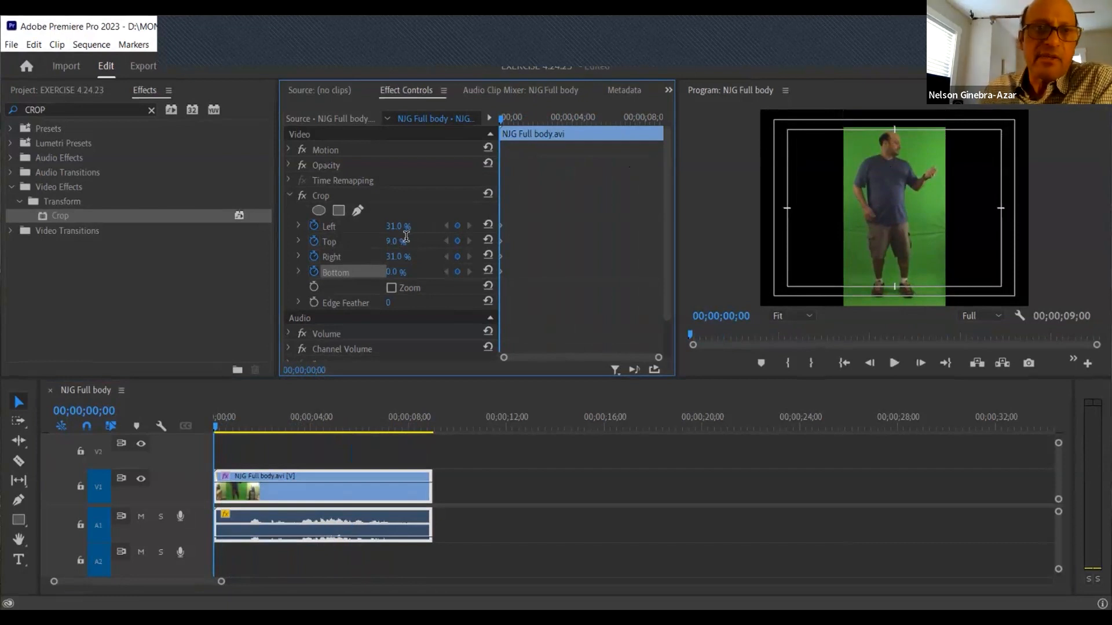
pyautogui.click(406, 237)
pyautogui.write('10')
pyautogui.press('Return')
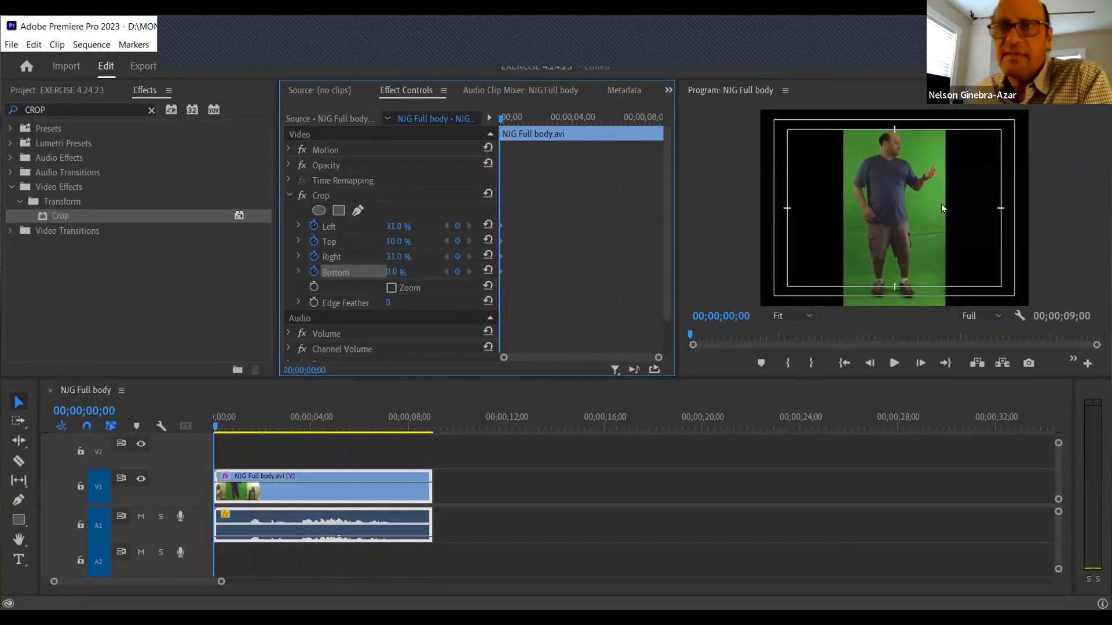
# Turn off Safe Margins in the program monitor.
pyautogui.rightClick(977, 170)
pyautogui.click(815, 268)
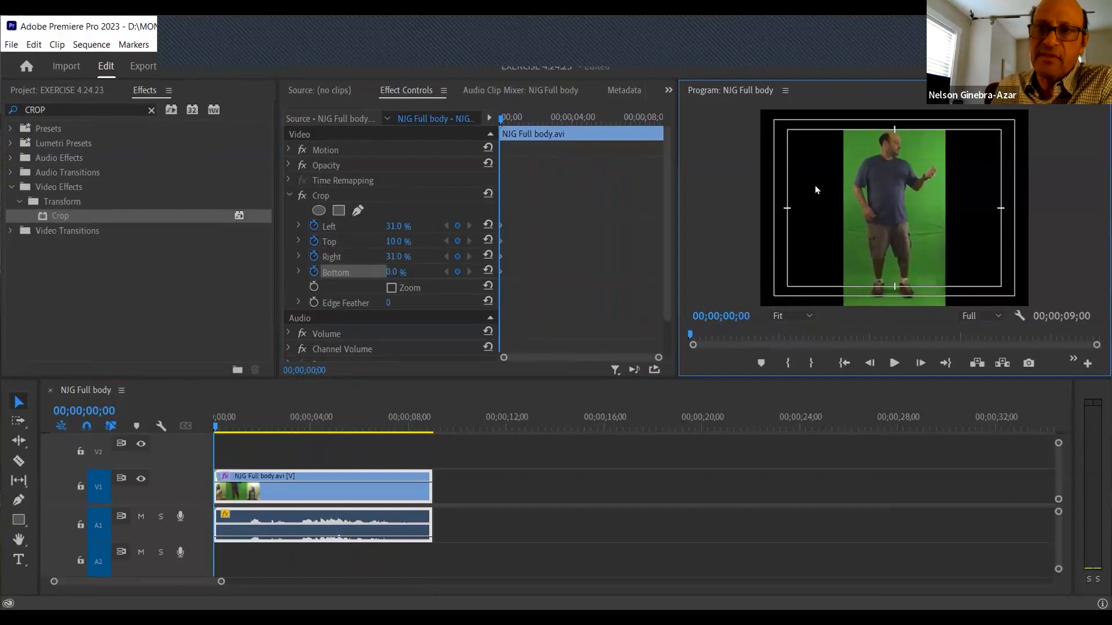
pyautogui.rightClick(814, 185)
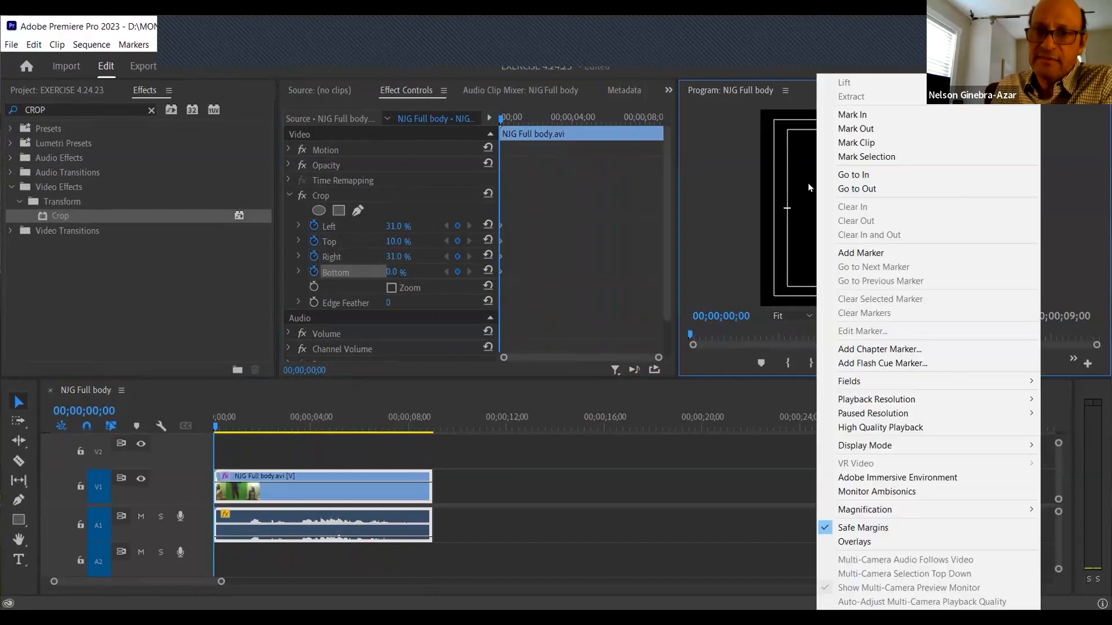
pyautogui.click(863, 528)
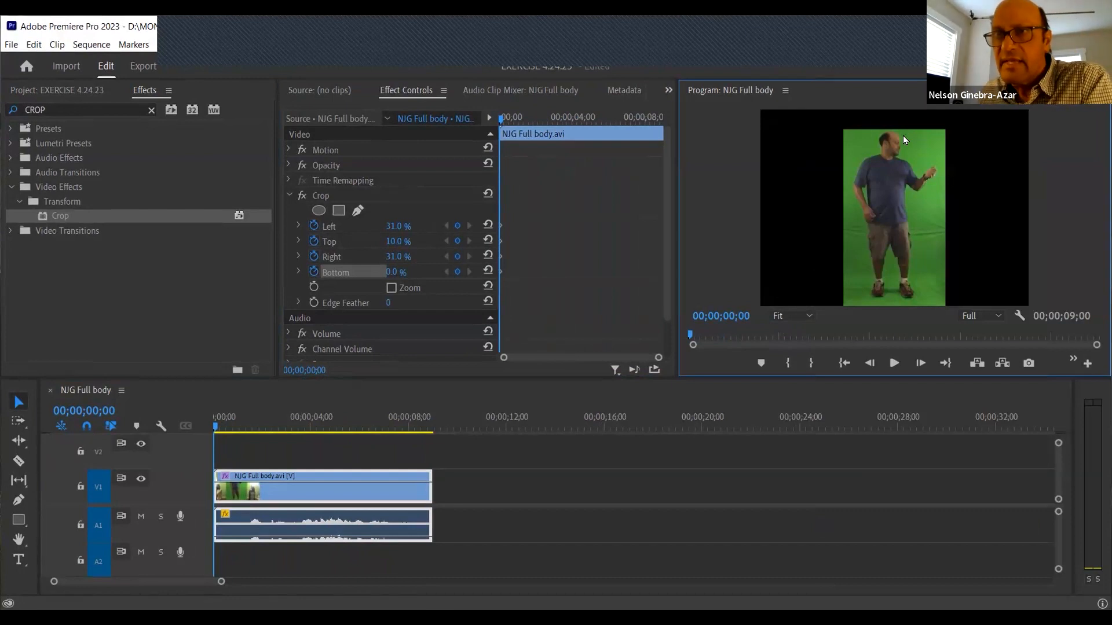
# Scrub the clip to check the framing, and set the Bottom crop to 3.0 % at 00;00;00;00.
pyautogui.moveTo(219, 429); pyautogui.dragTo(284, 451)
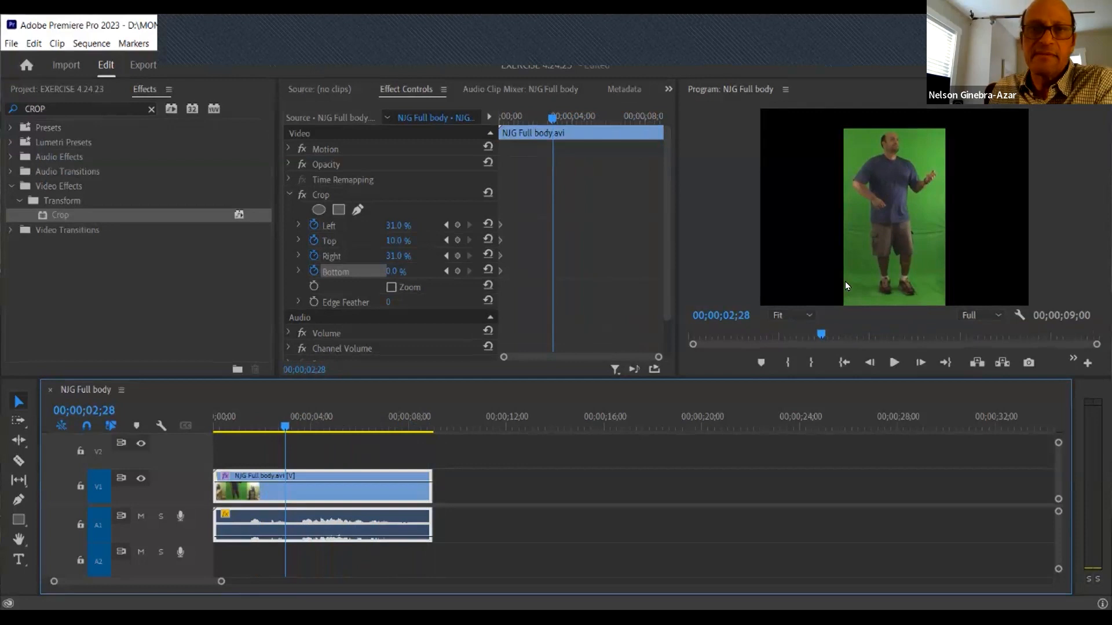
pyautogui.moveTo(537, 114); pyautogui.dragTo(470, 128)
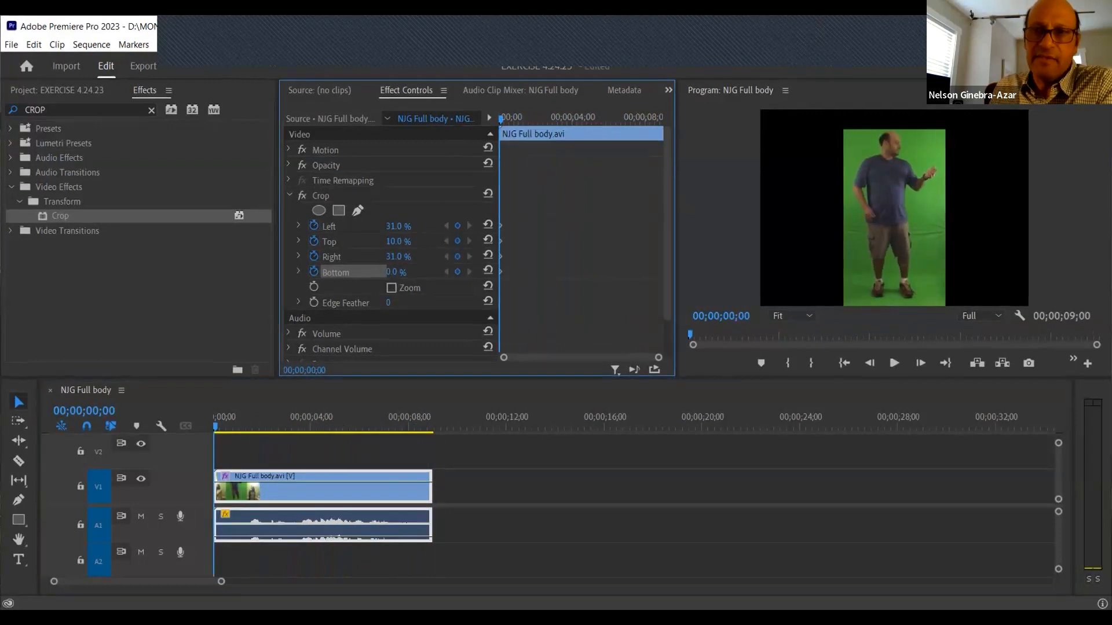
pyautogui.moveTo(392, 272); pyautogui.dragTo(393, 272)
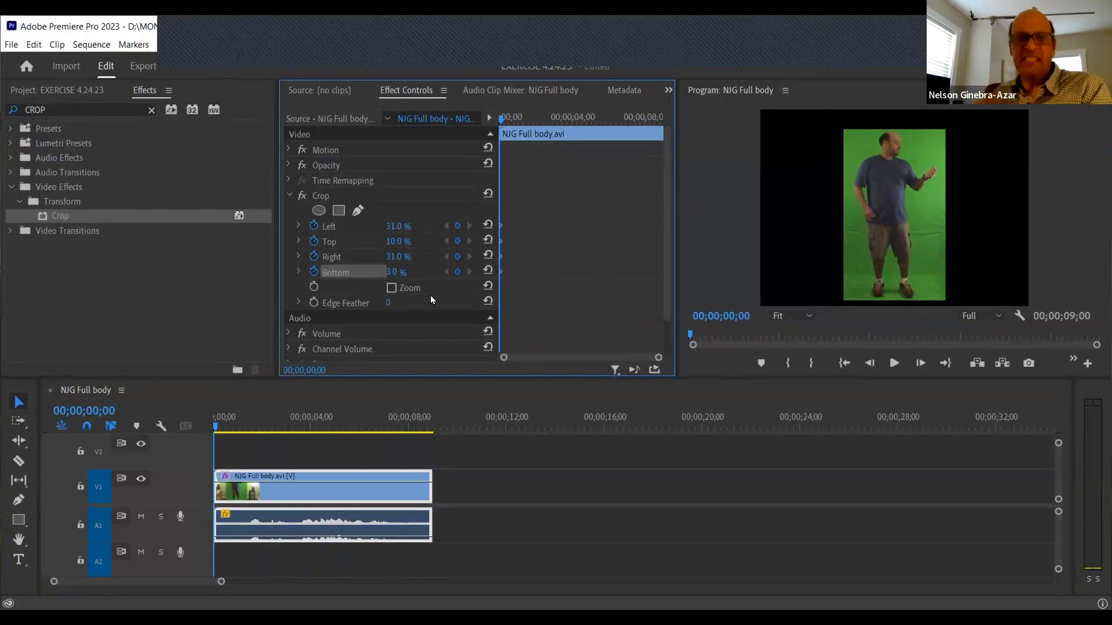
# Try a Bottom crop of 4.0 % at 00;00;03;00, and delete the Bottom keyframe created there.
pyautogui.moveTo(252, 420); pyautogui.dragTo(287, 426)
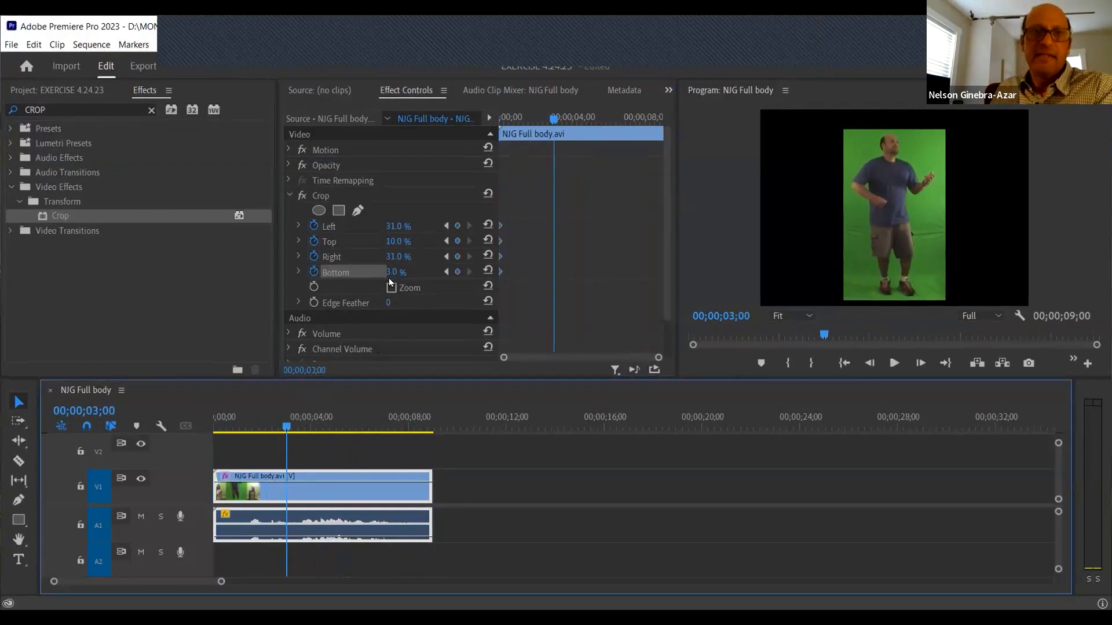
pyautogui.click(400, 270)
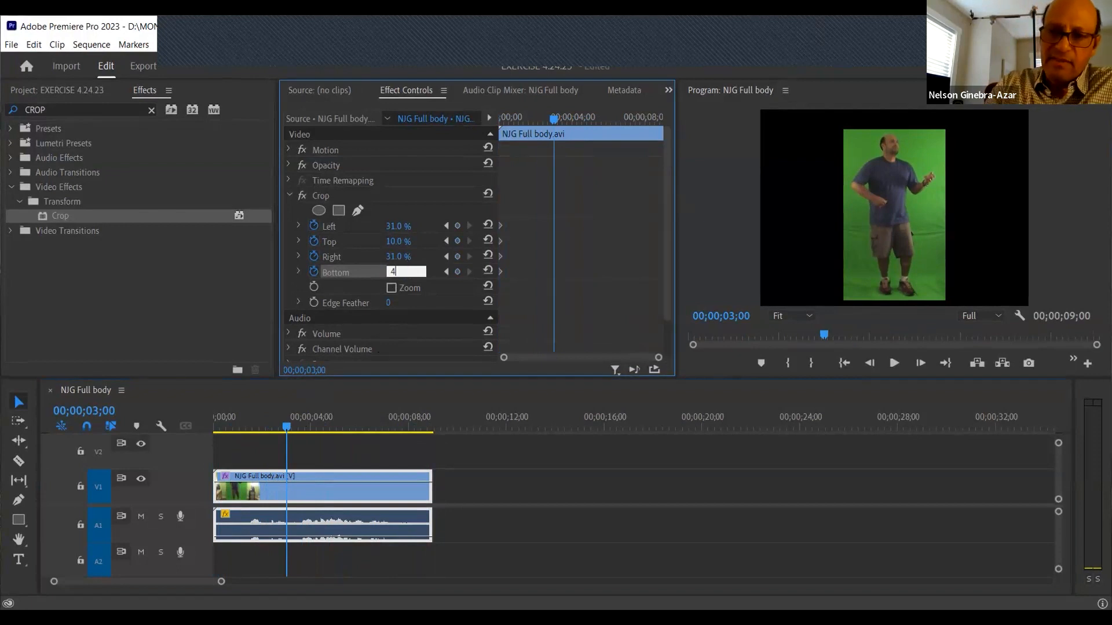
pyautogui.write('4')
pyautogui.press('Return')
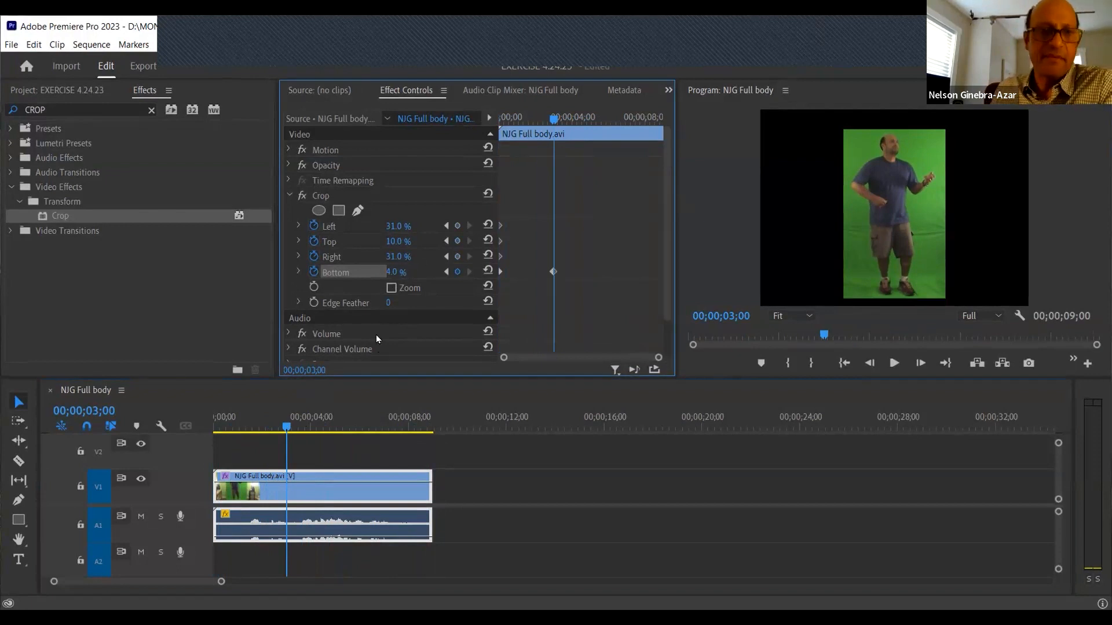
pyautogui.moveTo(218, 426); pyautogui.dragTo(294, 430)
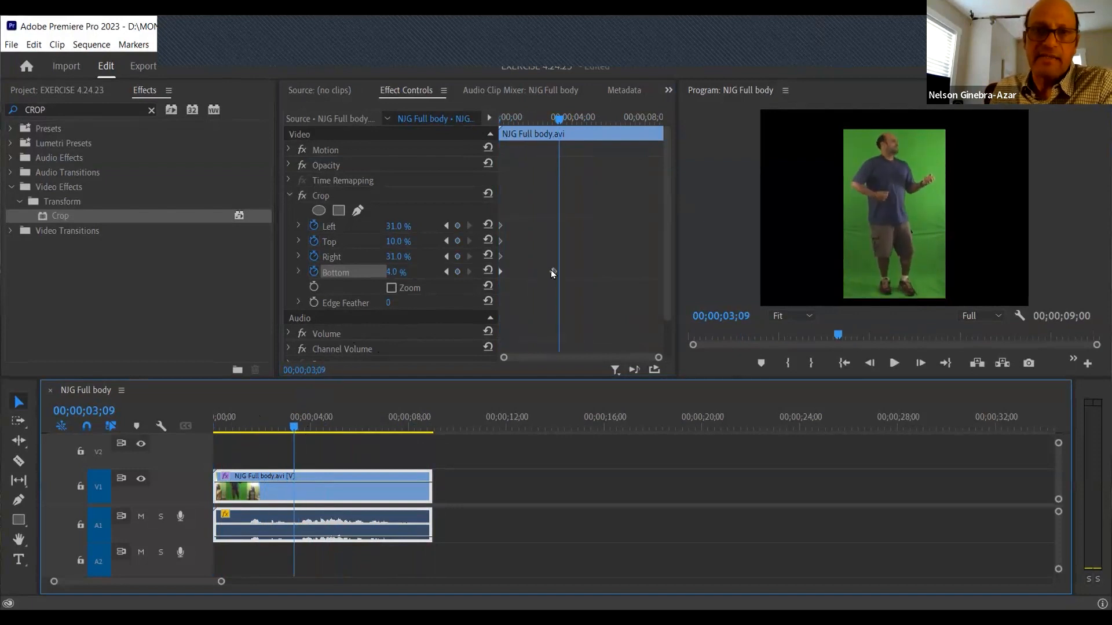
pyautogui.click(551, 271)
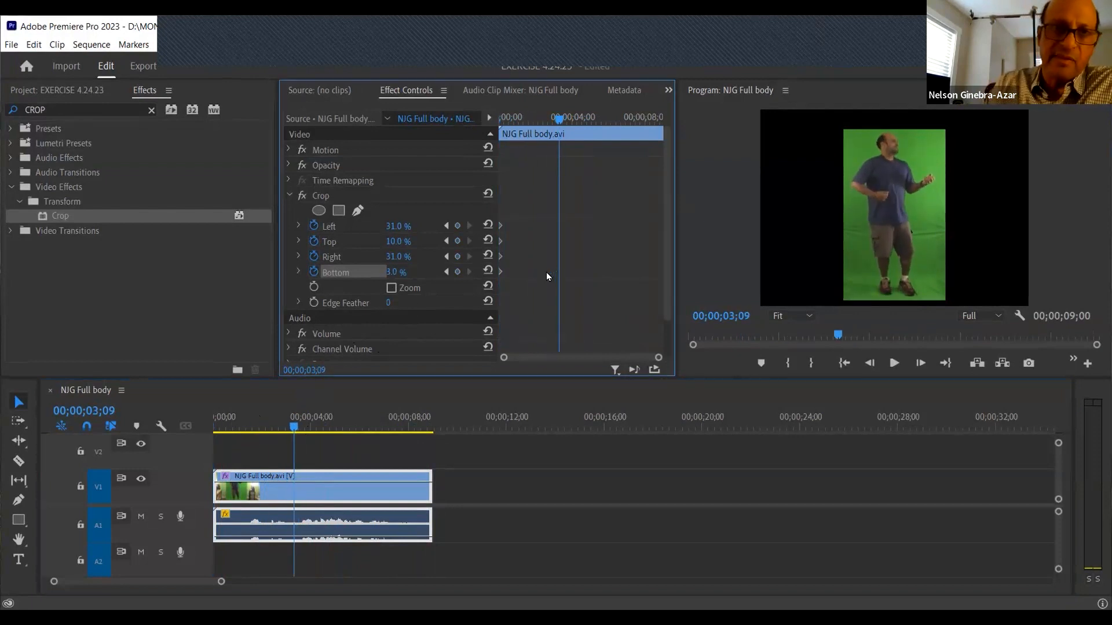
# Set the Bottom crop to 4.0 % at the first keyframe, 00;00;00;00.
pyautogui.click(445, 272)
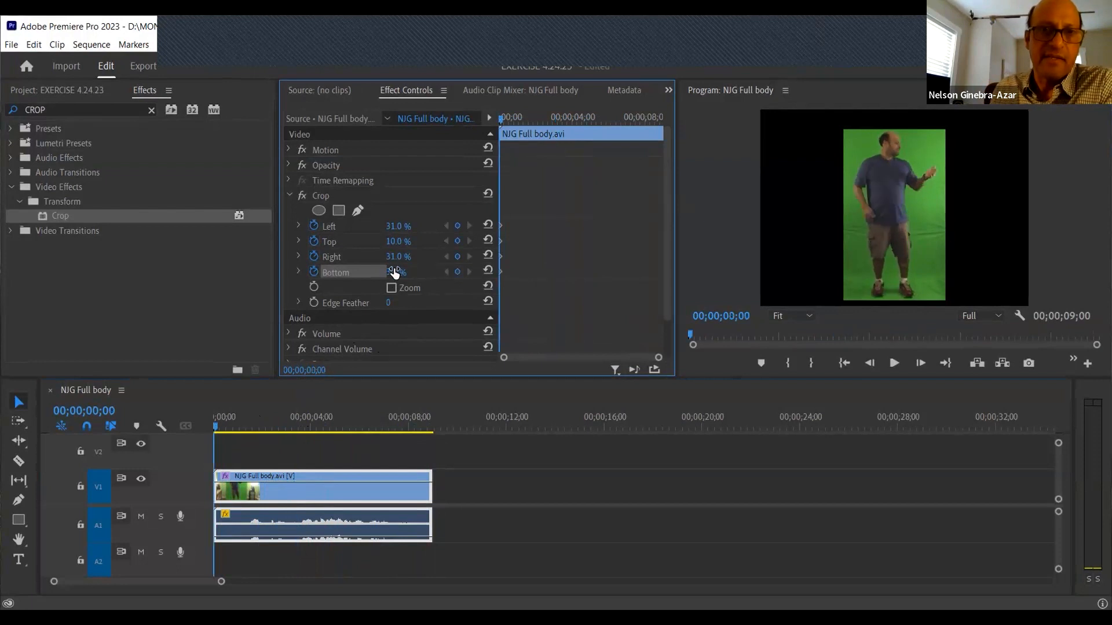
pyautogui.click(410, 272)
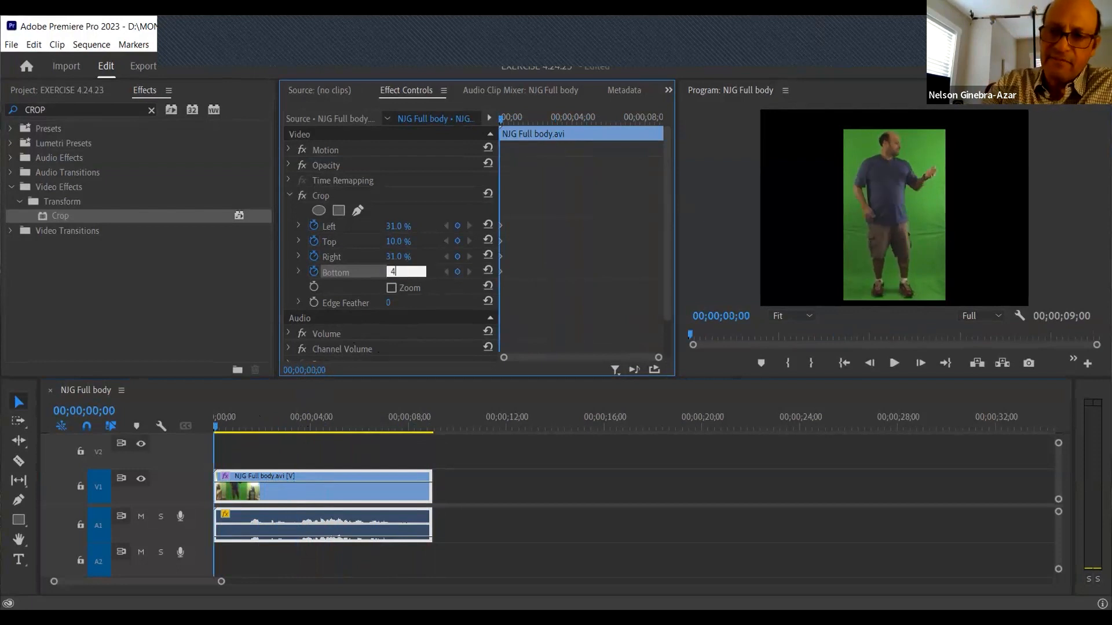
pyautogui.write('4')
pyautogui.press('Return')
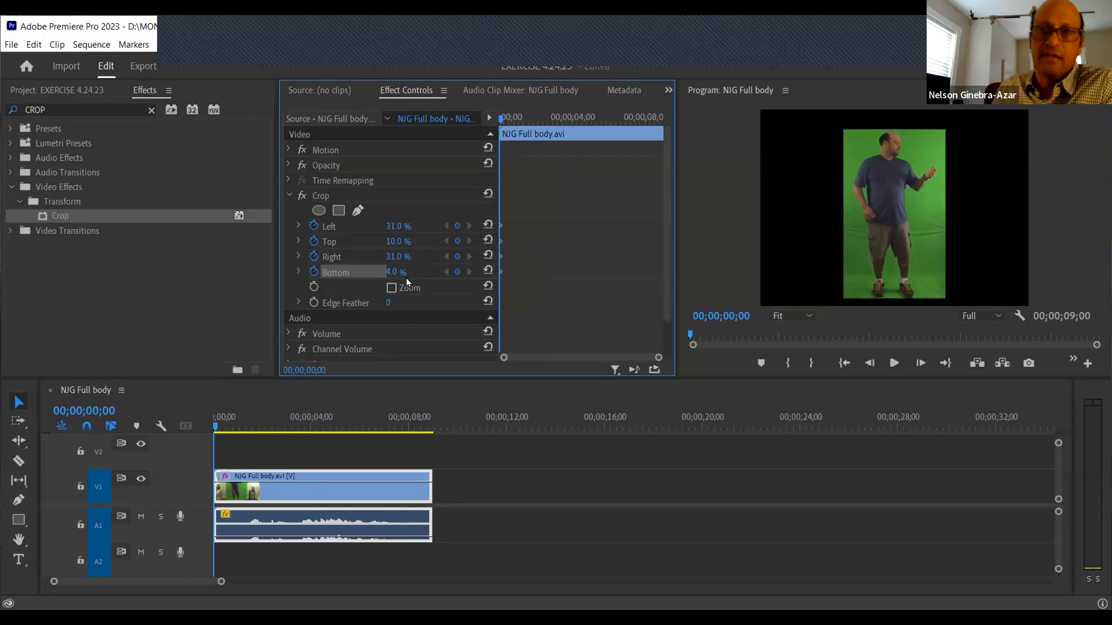
# Scrub through the clip to check the cropped framing around the man, and return to 00;00;00;00.
pyautogui.click(227, 427)
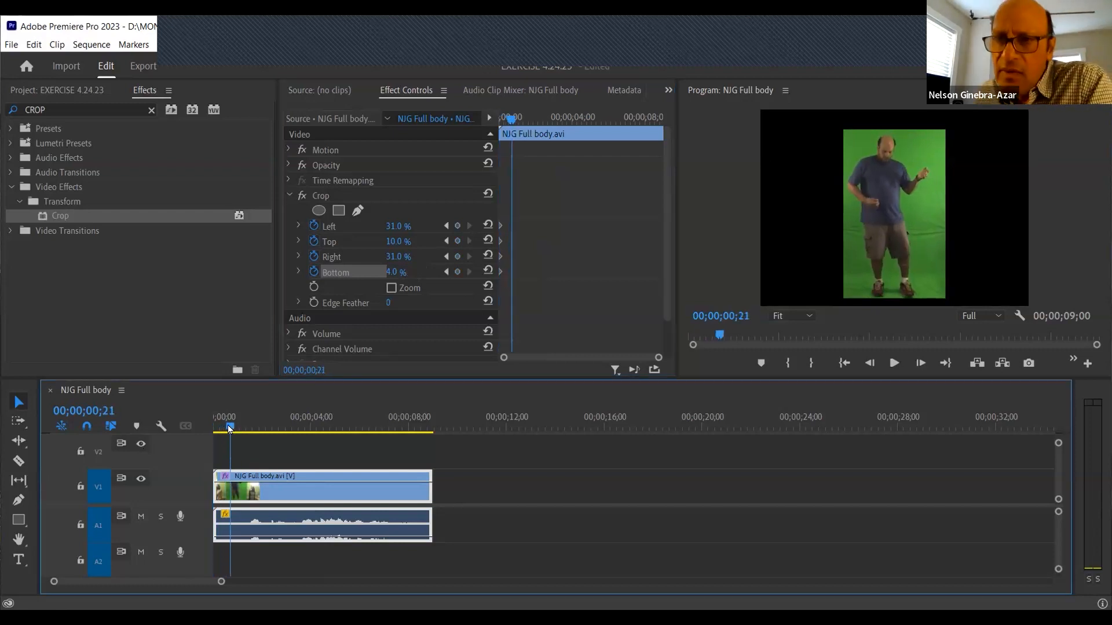
pyautogui.moveTo(250, 427); pyautogui.dragTo(328, 431)
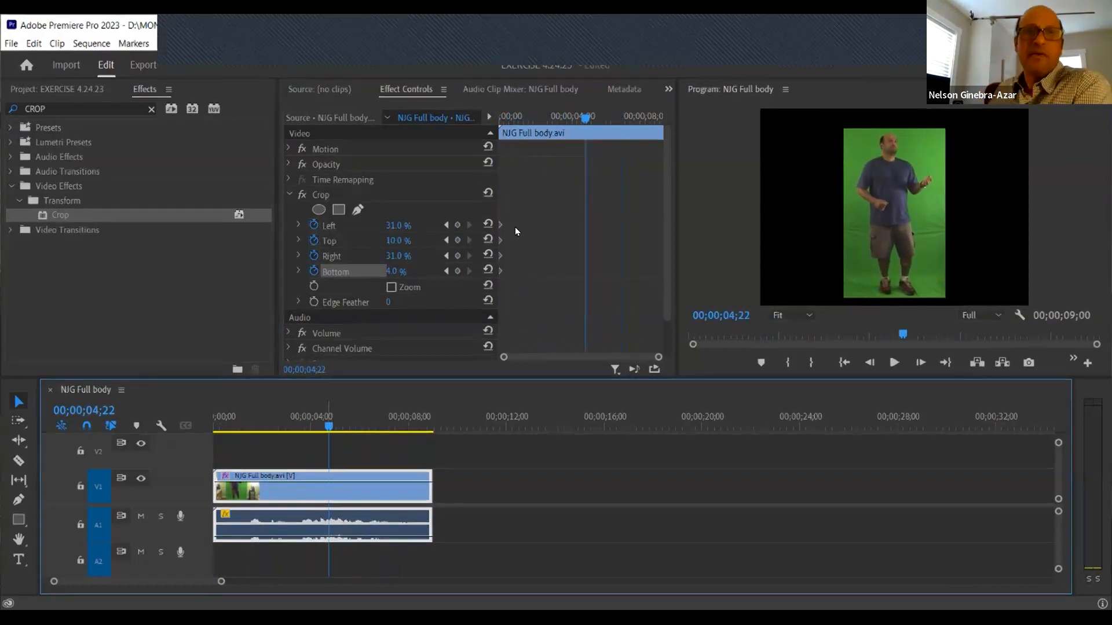
pyautogui.click(446, 226)
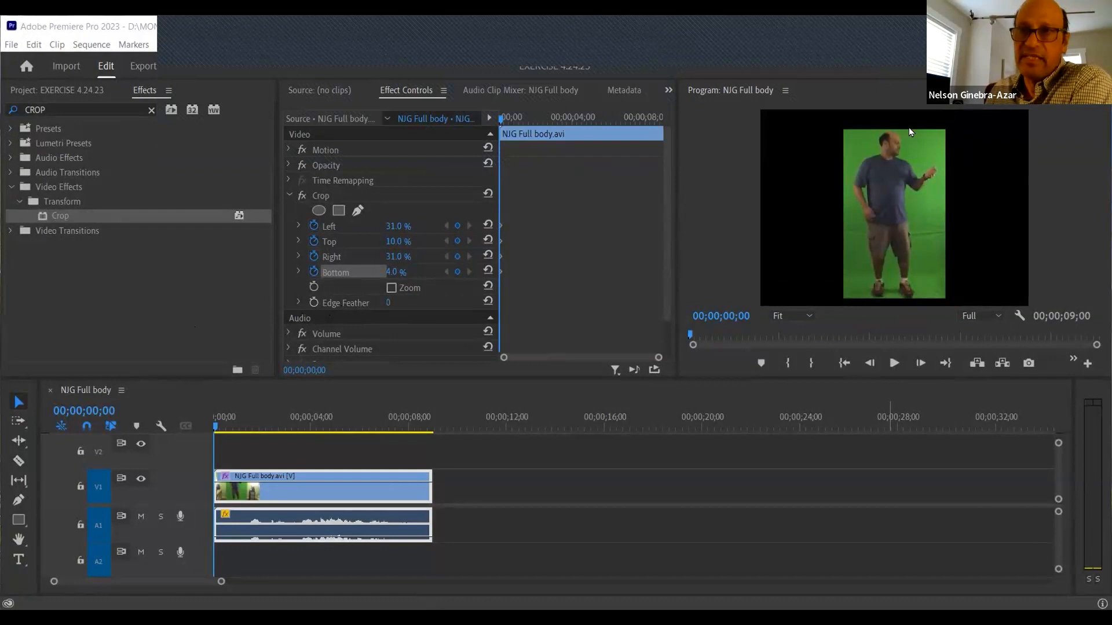
pyautogui.moveTo(231, 427); pyautogui.dragTo(212, 452)
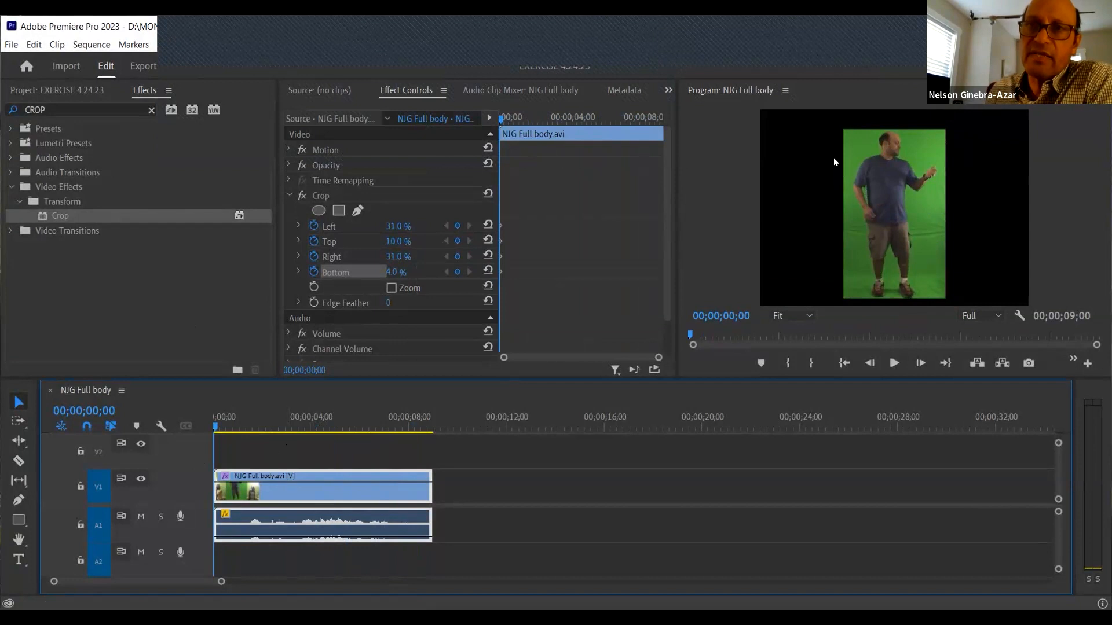
# Collapse the Crop effect's settings.
pyautogui.click(287, 196)
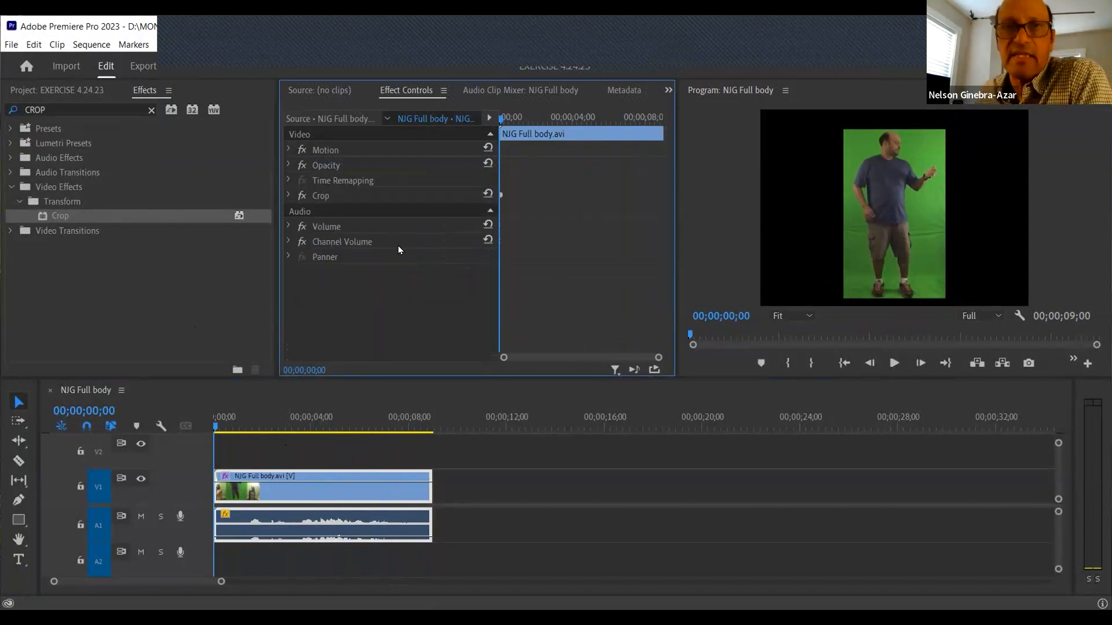
pyautogui.click(287, 197)
pyautogui.click(286, 194)
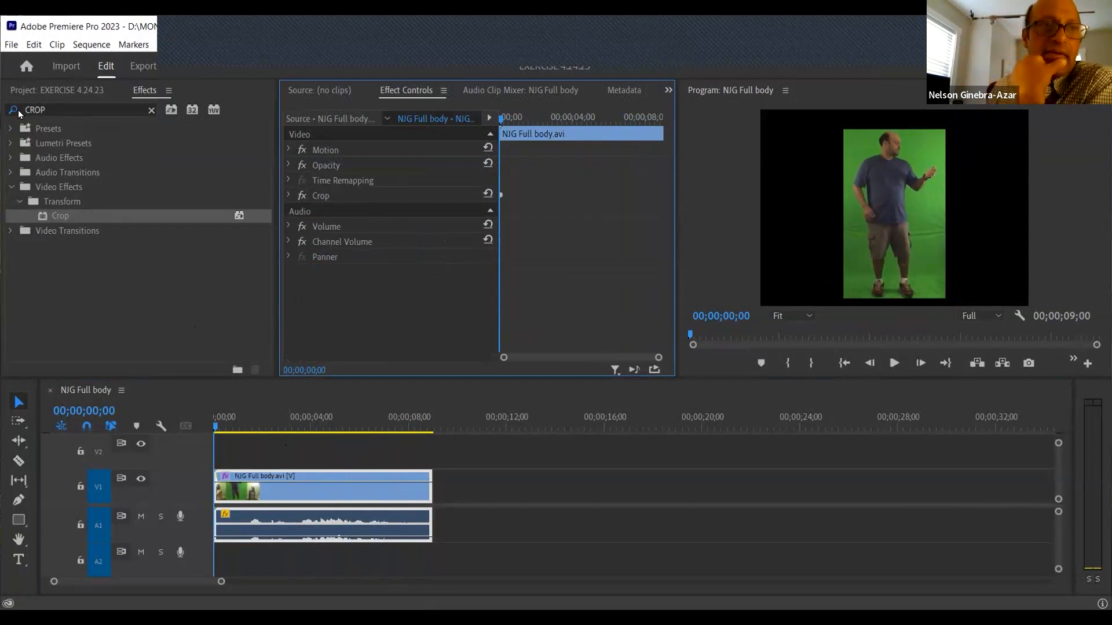
# Clear the effects search, find Color Key among the Keying video effects, and apply it to the NJG Full body clip.
pyautogui.click(151, 110)
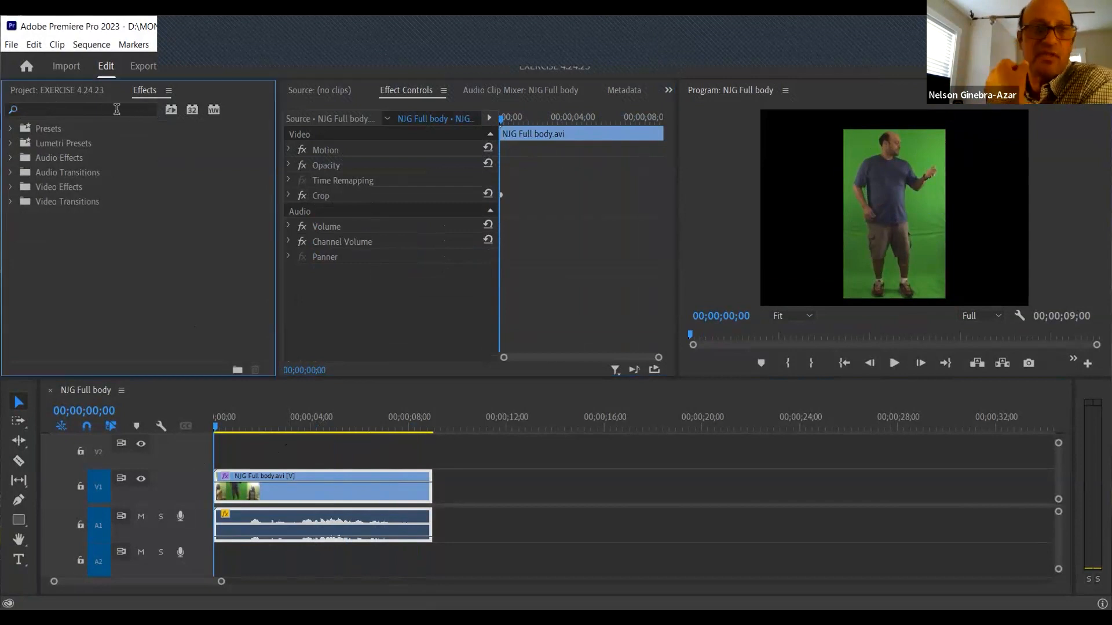
pyautogui.click(10, 187)
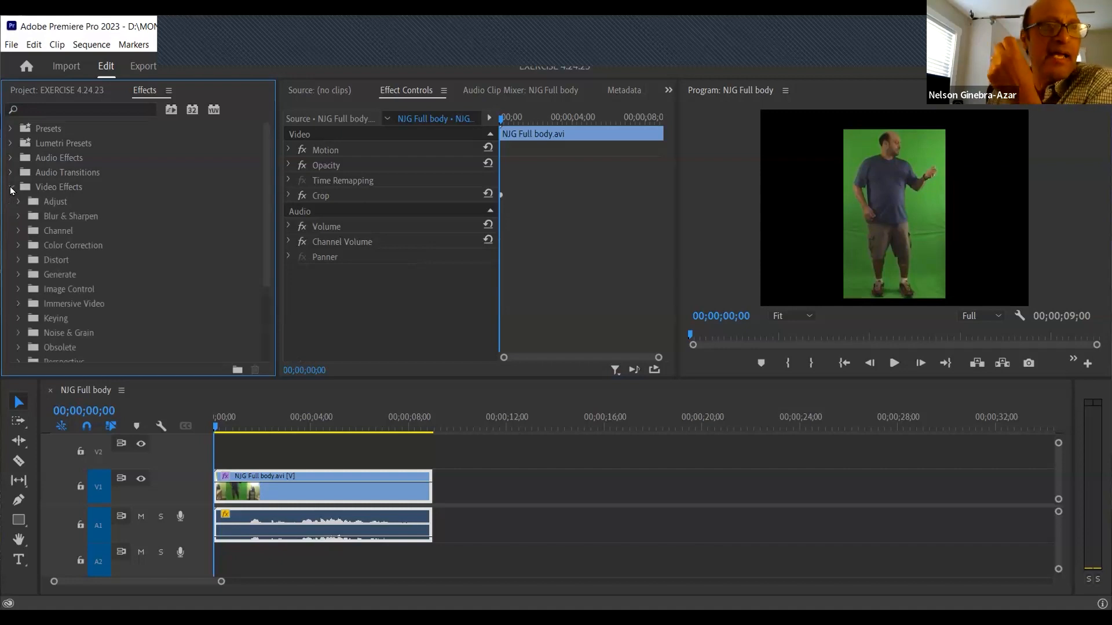
pyautogui.click(18, 319)
pyautogui.moveTo(265, 150); pyautogui.dragTo(255, 196)
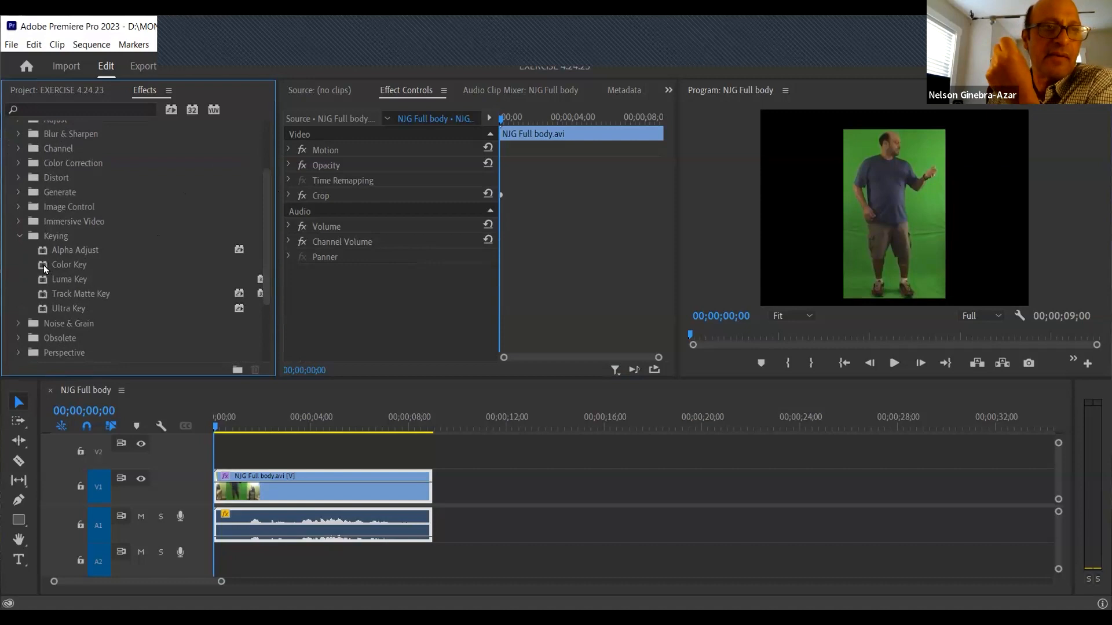
pyautogui.click(43, 265)
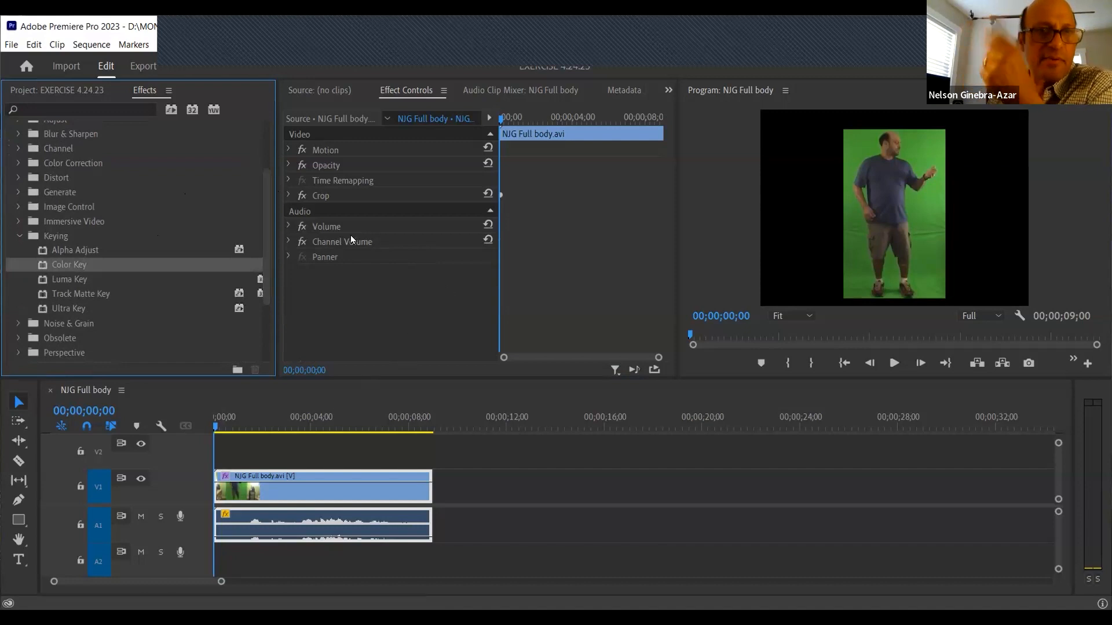
pyautogui.moveTo(40, 263); pyautogui.dragTo(381, 312)
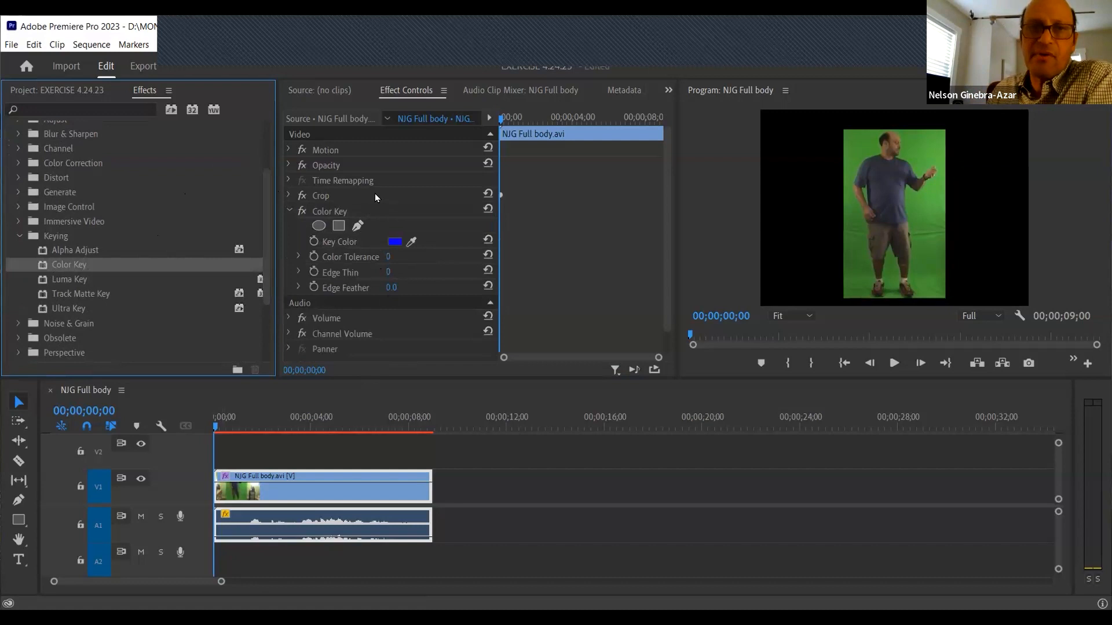
# Enable keyframing for the Color Key's Key Color, Color Tolerance, Edge Thin and Edge Feather at 00;00;00;00.
pyautogui.click(314, 241)
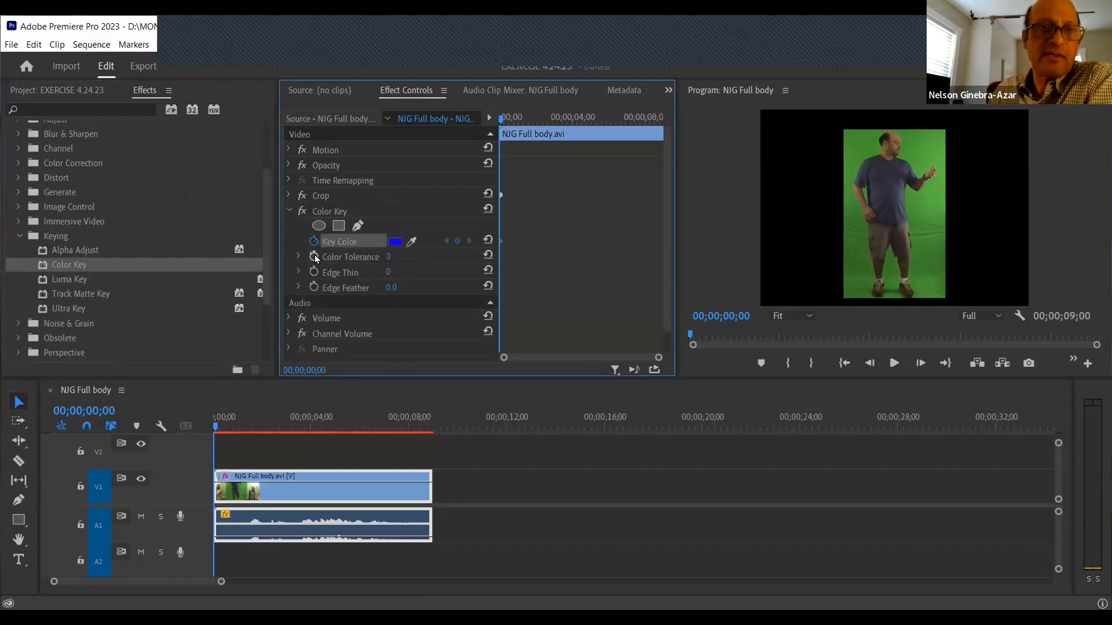
pyautogui.click(314, 257)
pyautogui.click(314, 271)
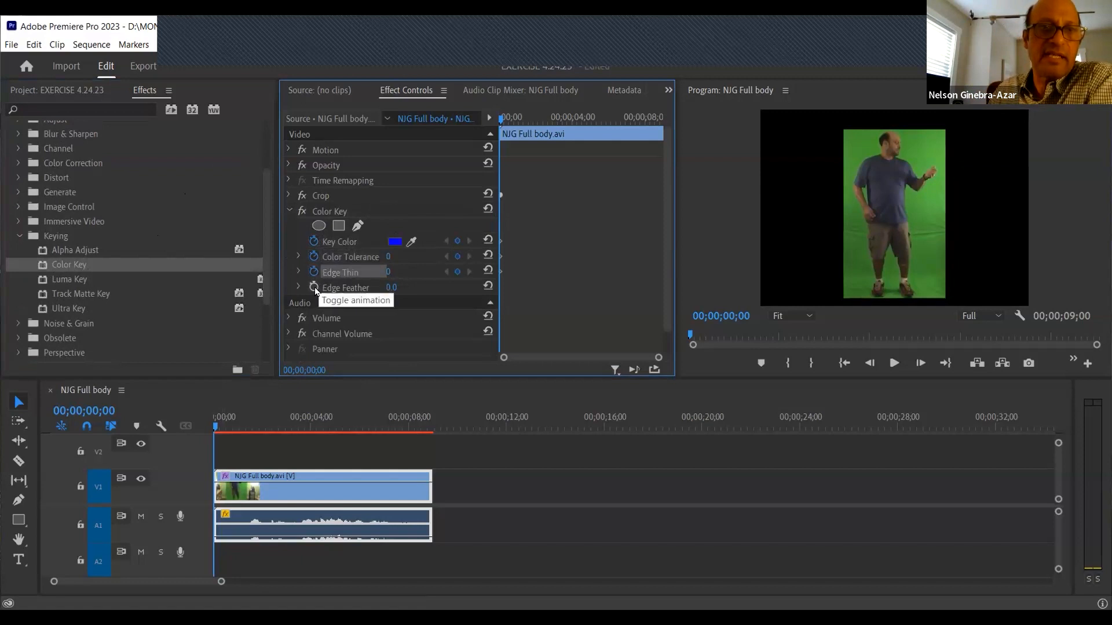
pyautogui.click(315, 286)
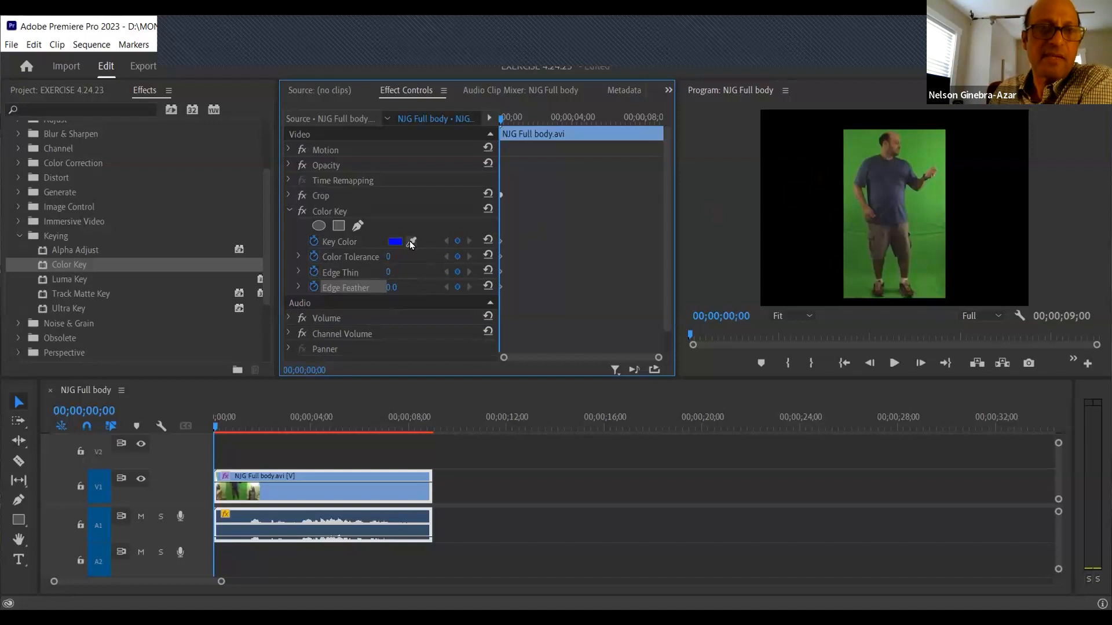
# Sample the green backdrop beside the man as the Key Color, and set the Color Tolerance to 46.
pyautogui.moveTo(411, 242); pyautogui.dragTo(918, 159)
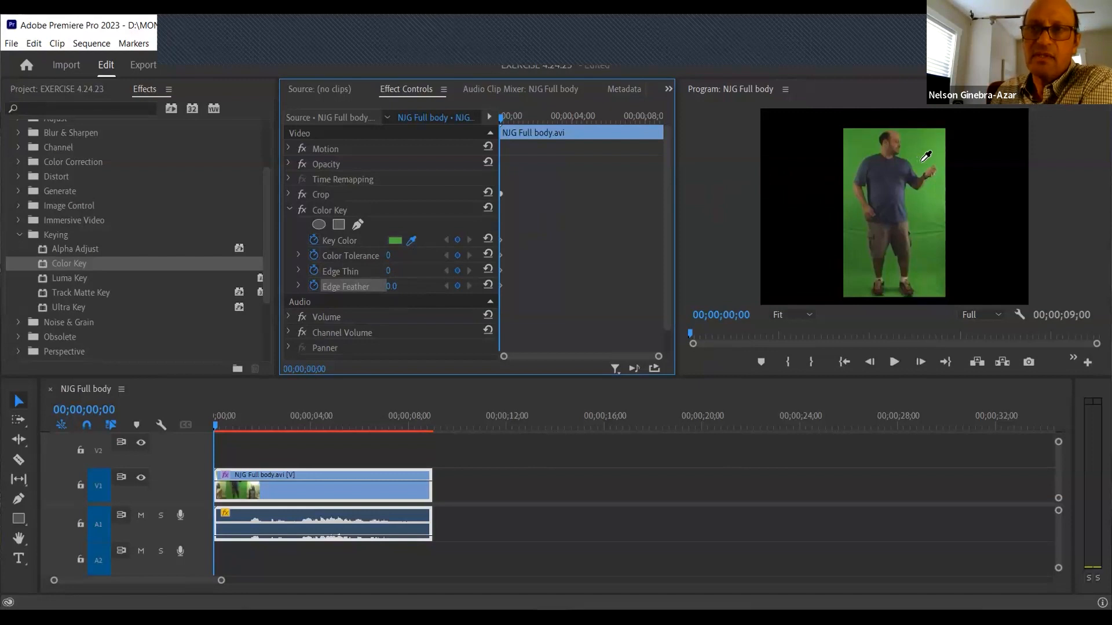
pyautogui.click(925, 156)
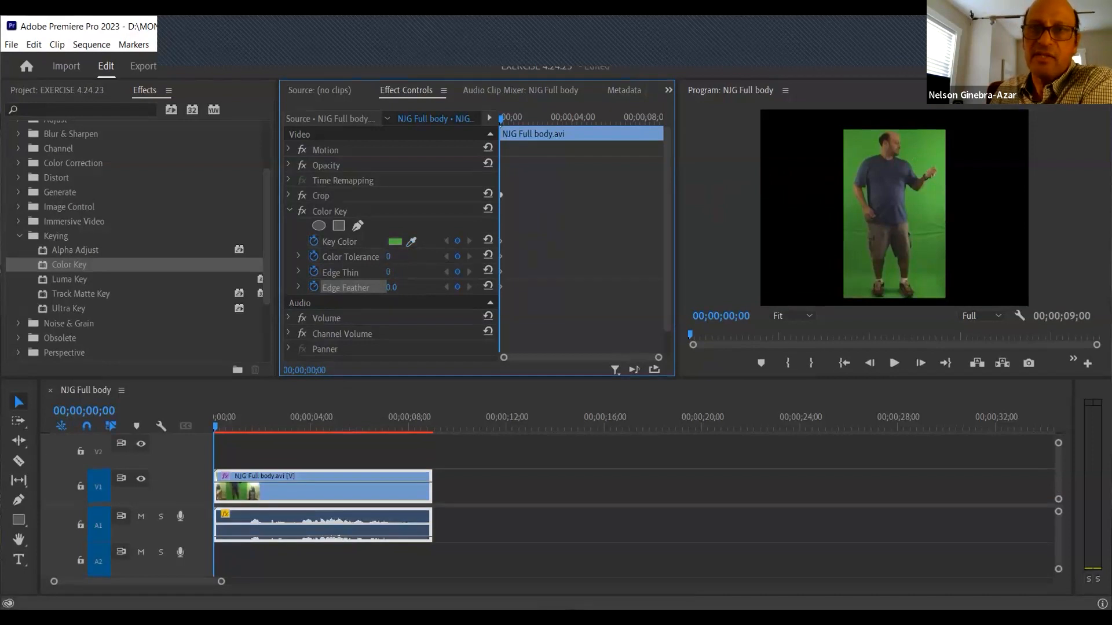
pyautogui.moveTo(388, 257); pyautogui.dragTo(417, 256)
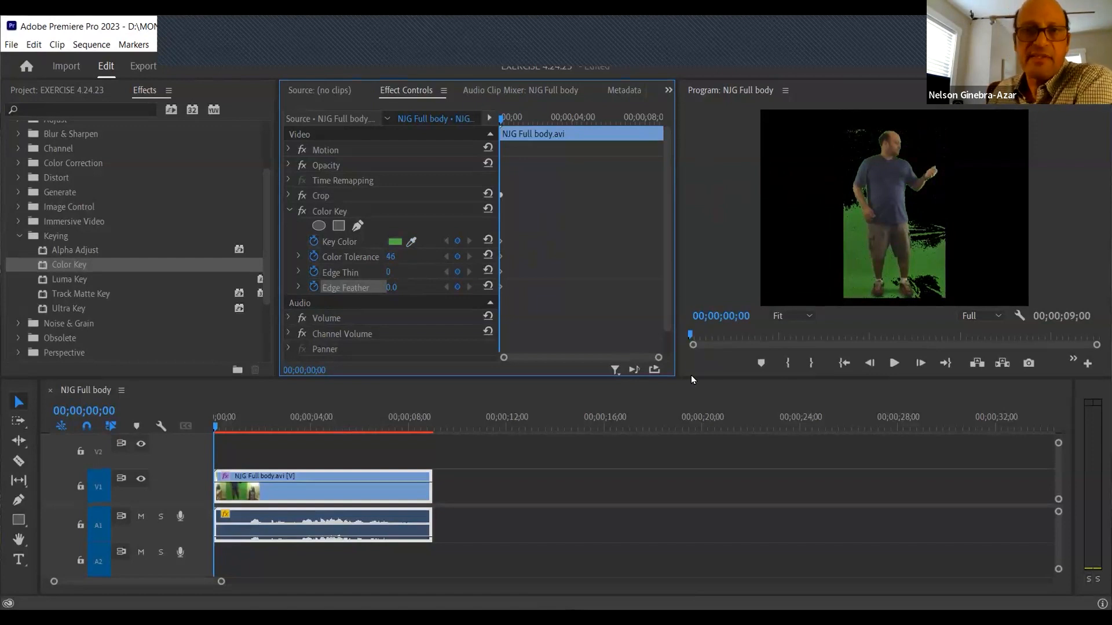
# Resize the workspace panels to enlarge the program monitor.
pyautogui.moveTo(674, 377); pyautogui.dragTo(662, 429)
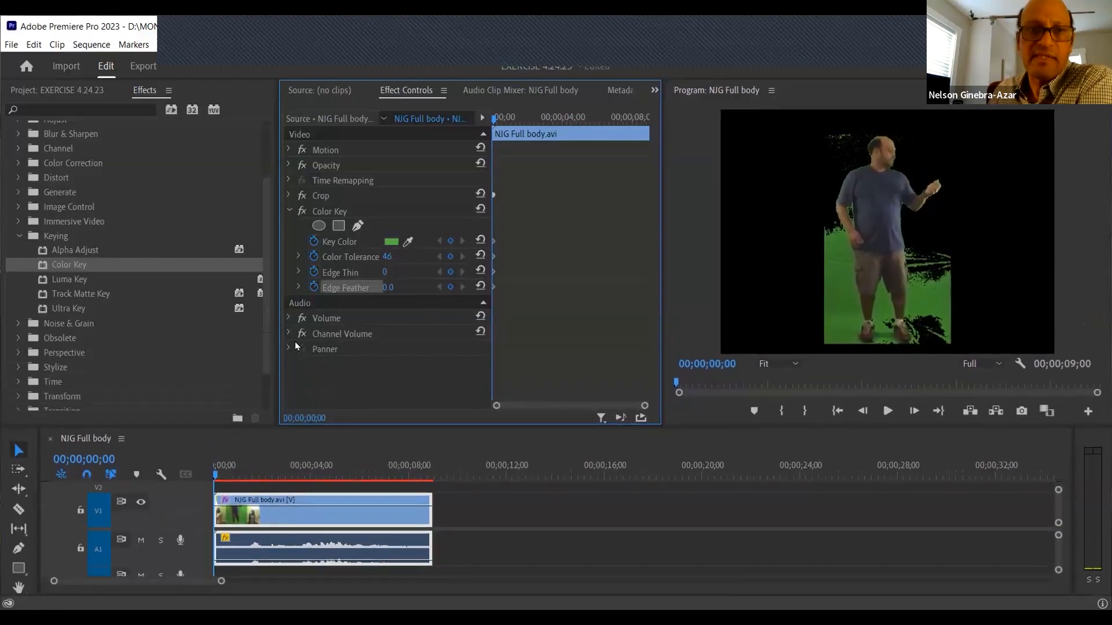
pyautogui.moveTo(276, 340); pyautogui.dragTo(226, 341)
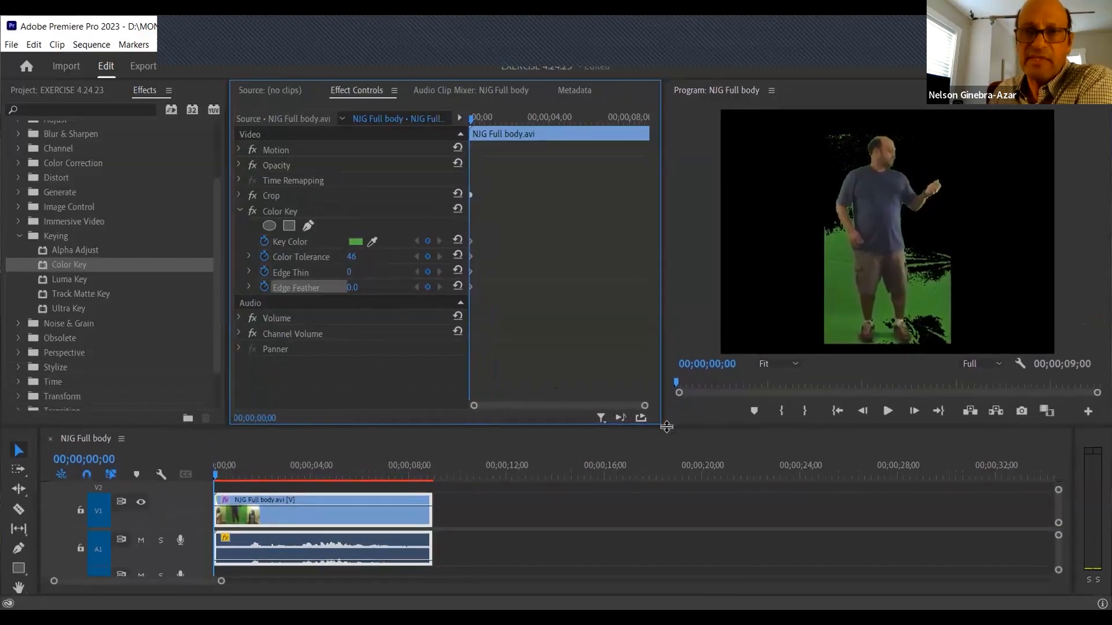
pyautogui.moveTo(662, 427); pyautogui.dragTo(643, 428)
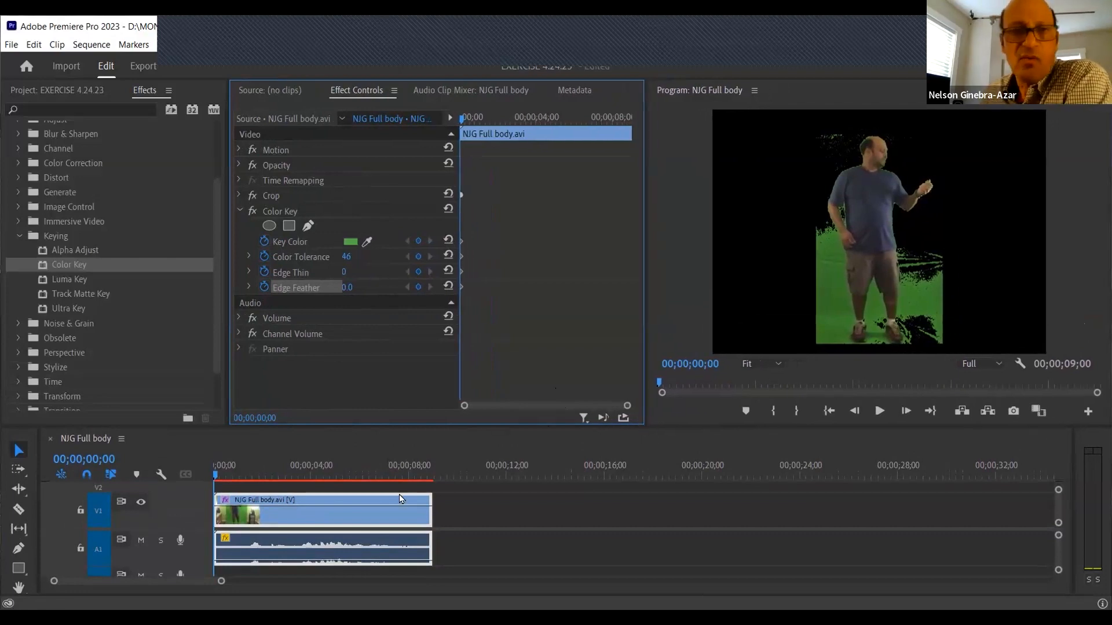
# Play the clip from the start to check the keyed background, and return to 00;00;00;00.
pyautogui.click(216, 476)
pyautogui.press('space')
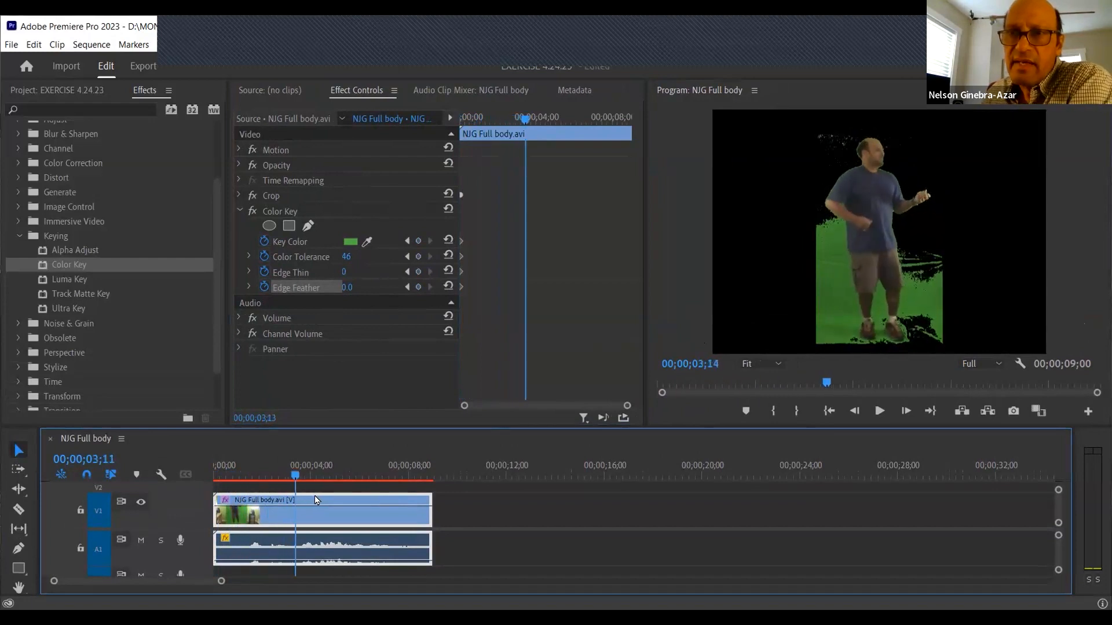
pyautogui.moveTo(304, 499); pyautogui.dragTo(196, 500)
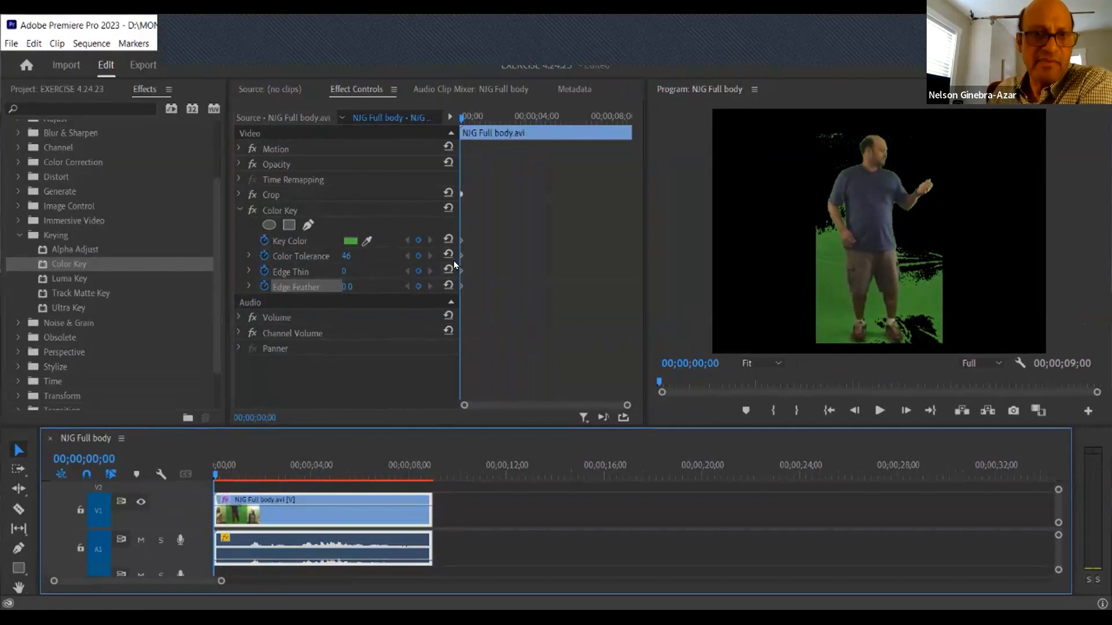
# Set the Color Tolerance to 65, scrub the clip to check the key, and return to 00;00;00;00.
pyautogui.click(345, 257)
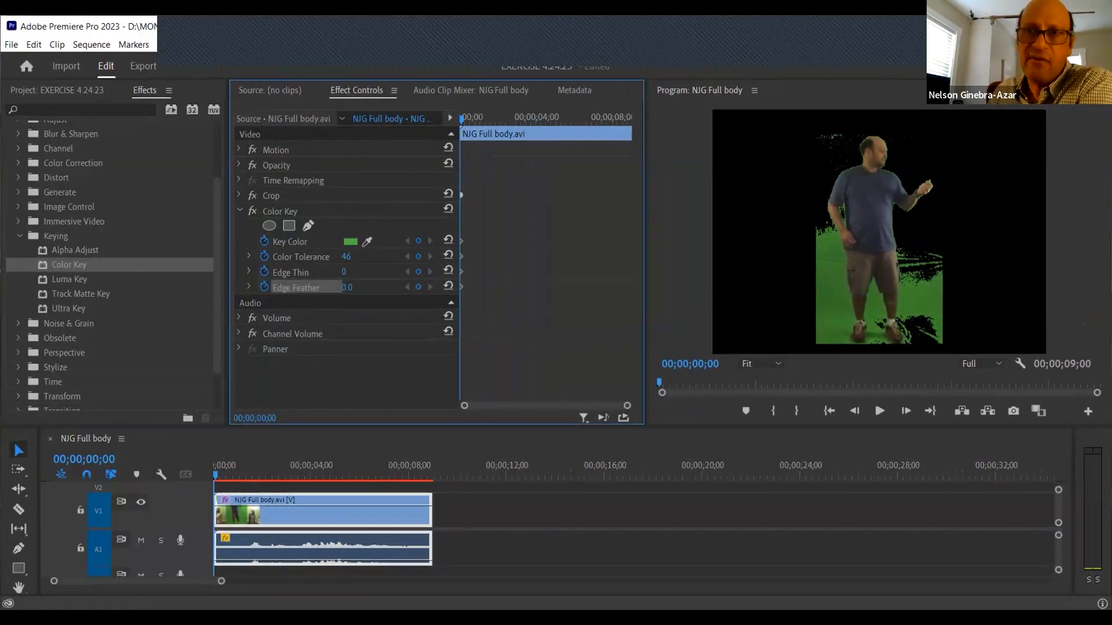
pyautogui.moveTo(346, 256); pyautogui.dragTo(353, 256)
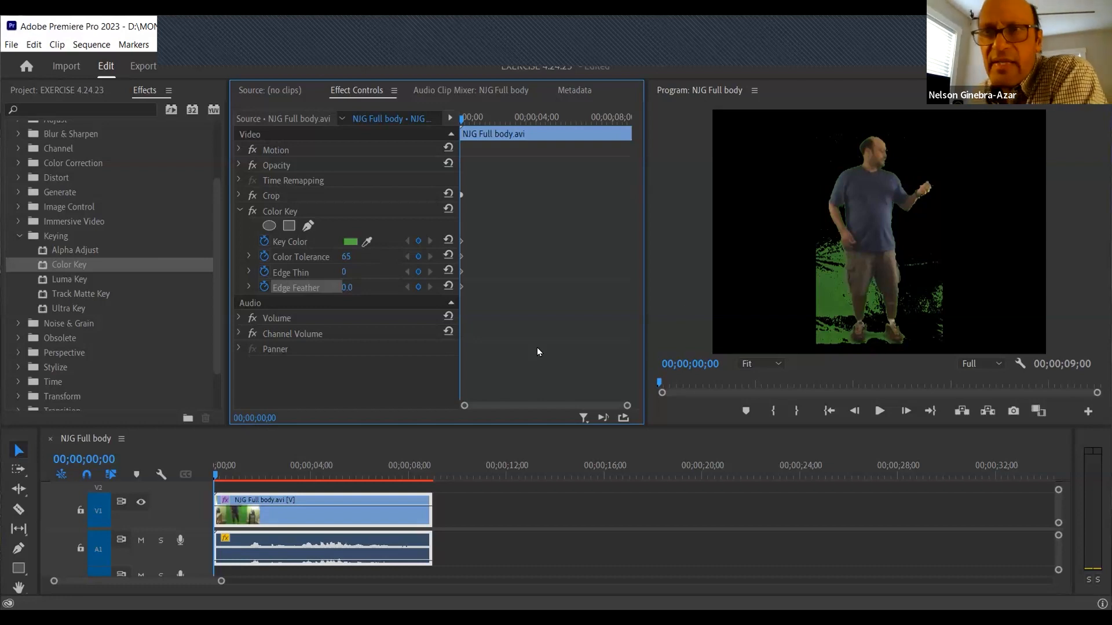
pyautogui.click(217, 479)
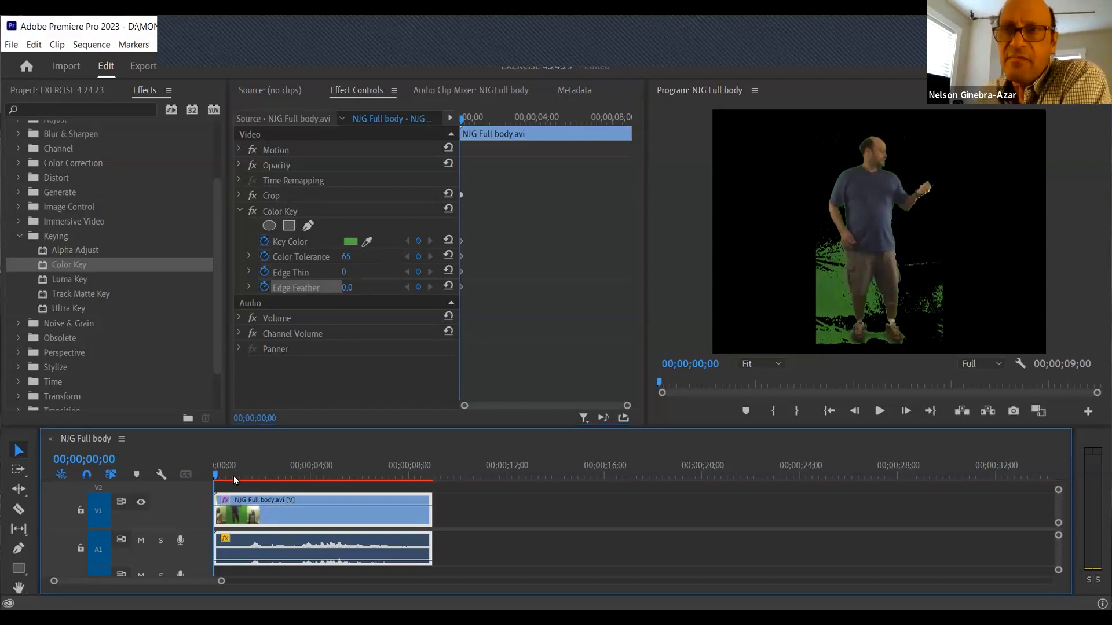
pyautogui.moveTo(216, 479); pyautogui.dragTo(217, 507)
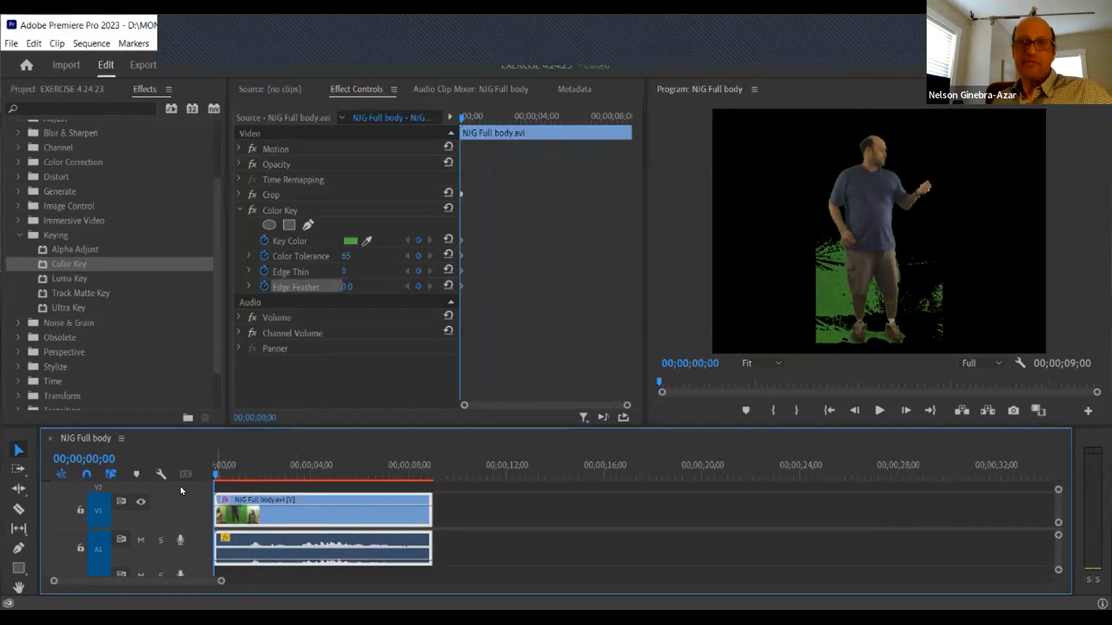
pyautogui.moveTo(249, 467); pyautogui.dragTo(308, 474)
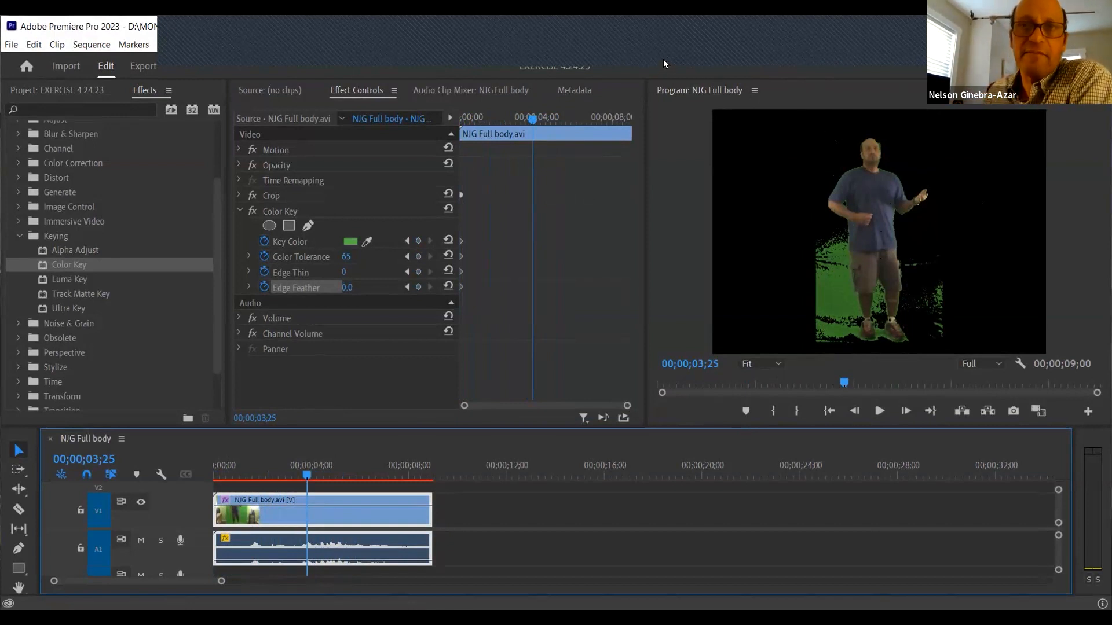
pyautogui.moveTo(495, 118); pyautogui.dragTo(429, 132)
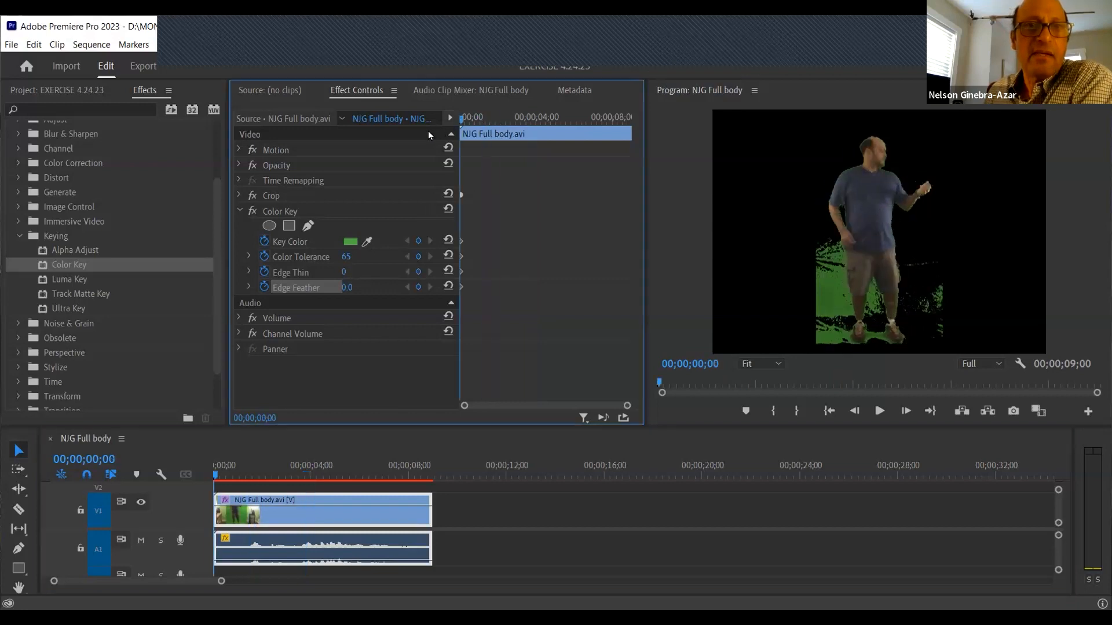
# Try an Edge Thin of 1, scrub the clip to check it, and set Edge Thin back to 0 at the first keyframe.
pyautogui.click(345, 273)
pyautogui.write('1')
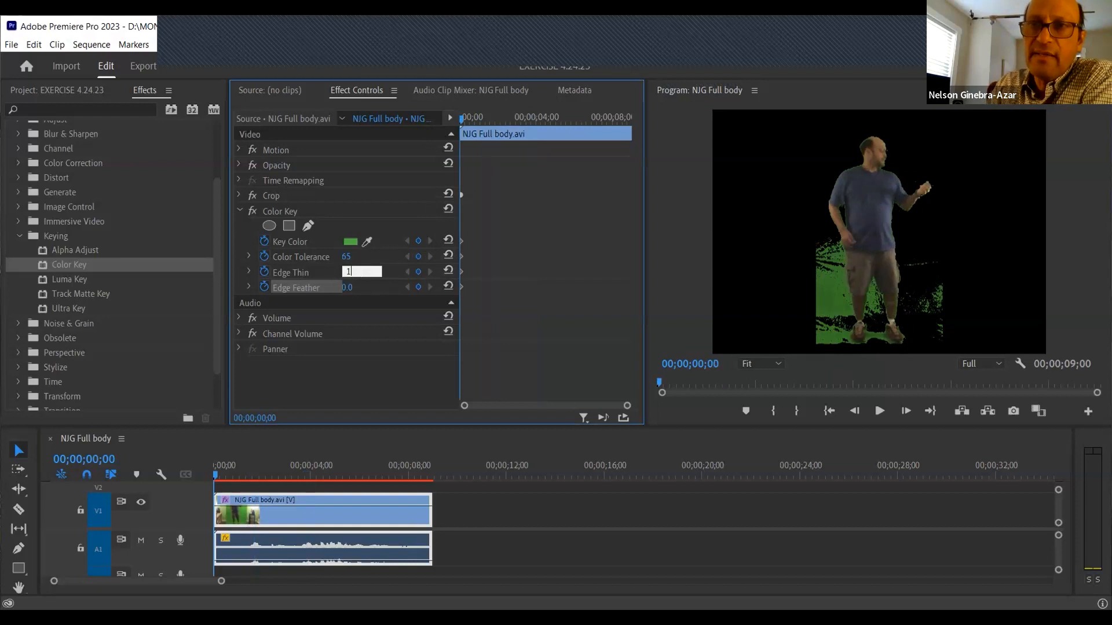
pyautogui.click(375, 382)
pyautogui.moveTo(219, 476); pyautogui.dragTo(239, 479)
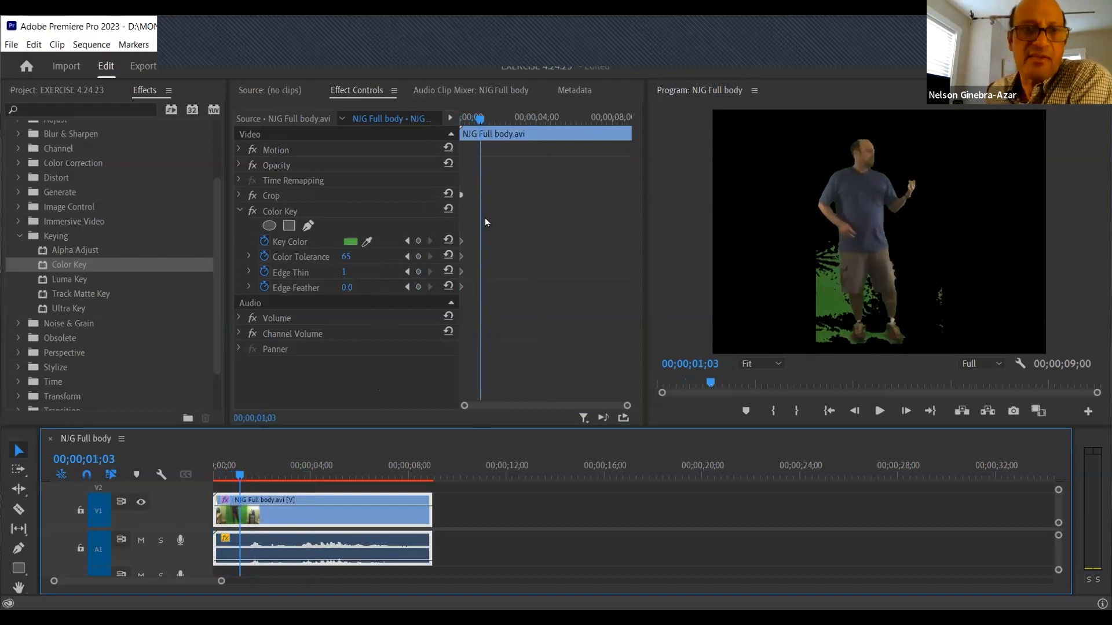
pyautogui.click(406, 271)
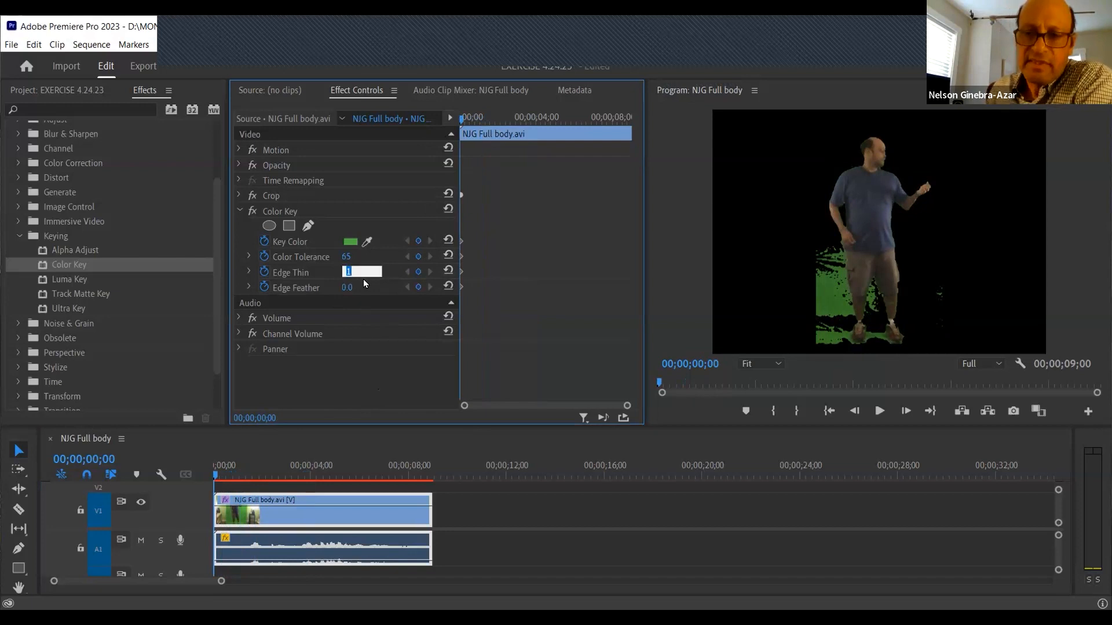
pyautogui.write('0')
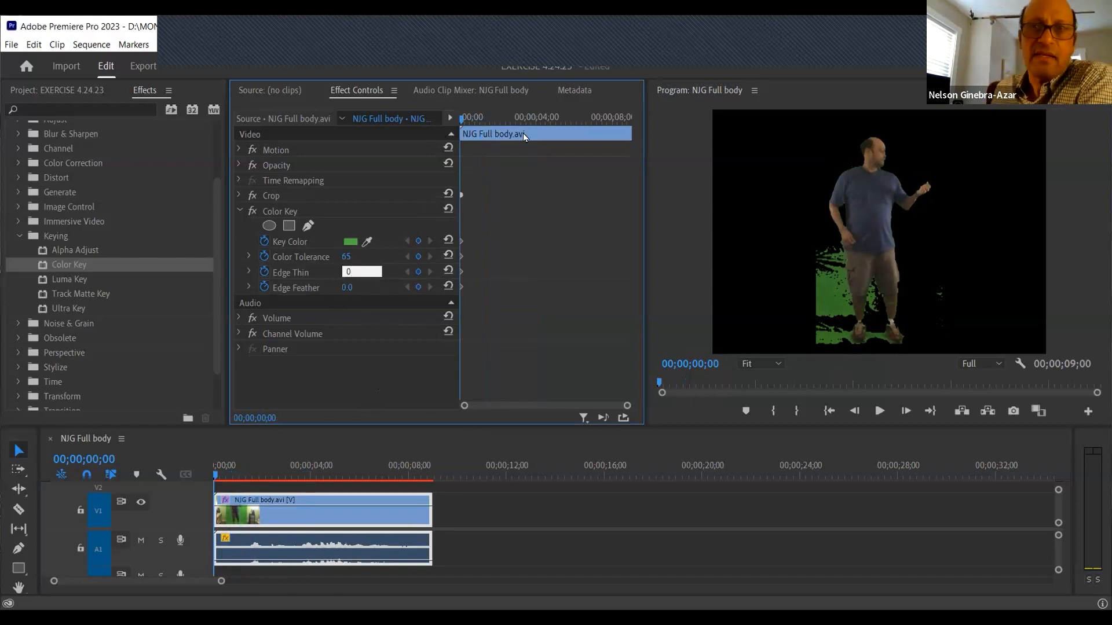
pyautogui.press('Return')
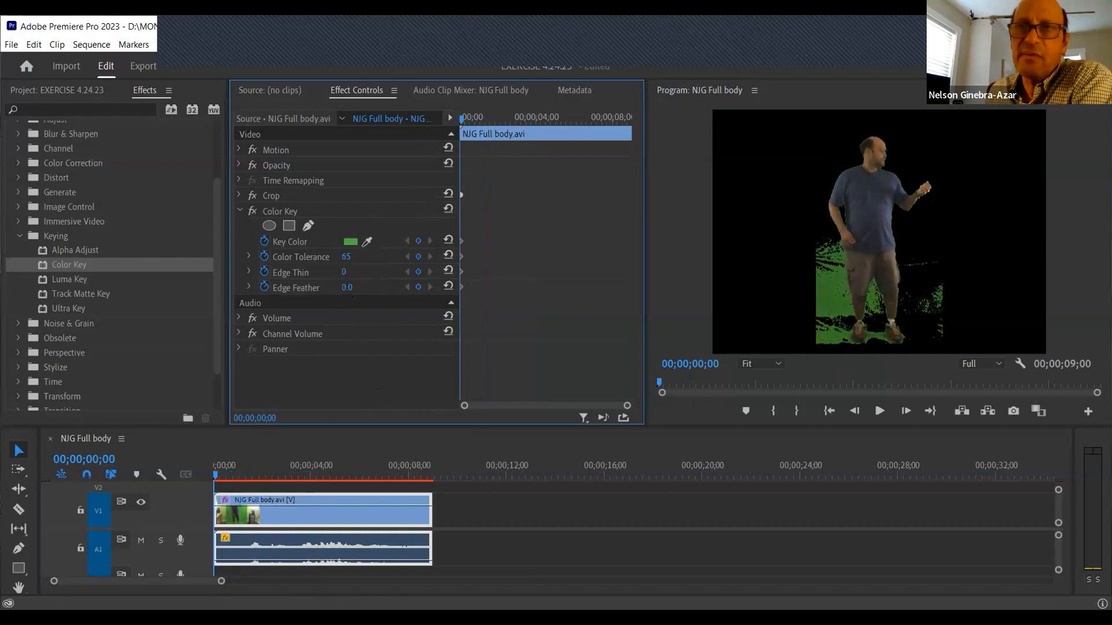
# Try an Edge Feather of 0.7 on the Color Key, and set it back to 0.0.
pyautogui.moveTo(347, 288); pyautogui.dragTo(354, 289)
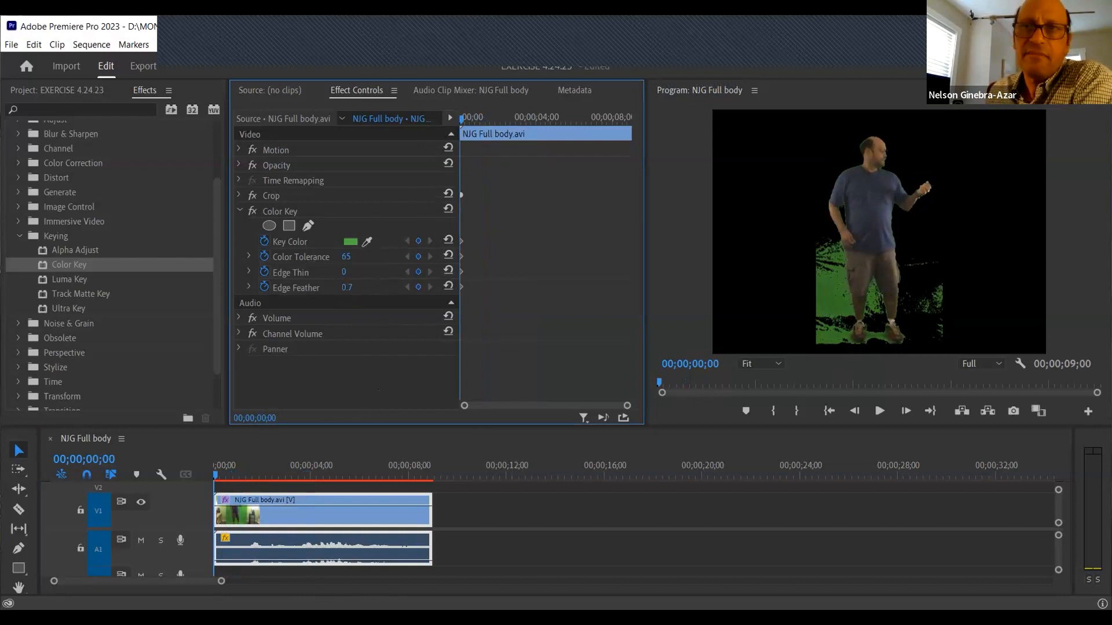
pyautogui.moveTo(355, 288); pyautogui.dragTo(346, 288)
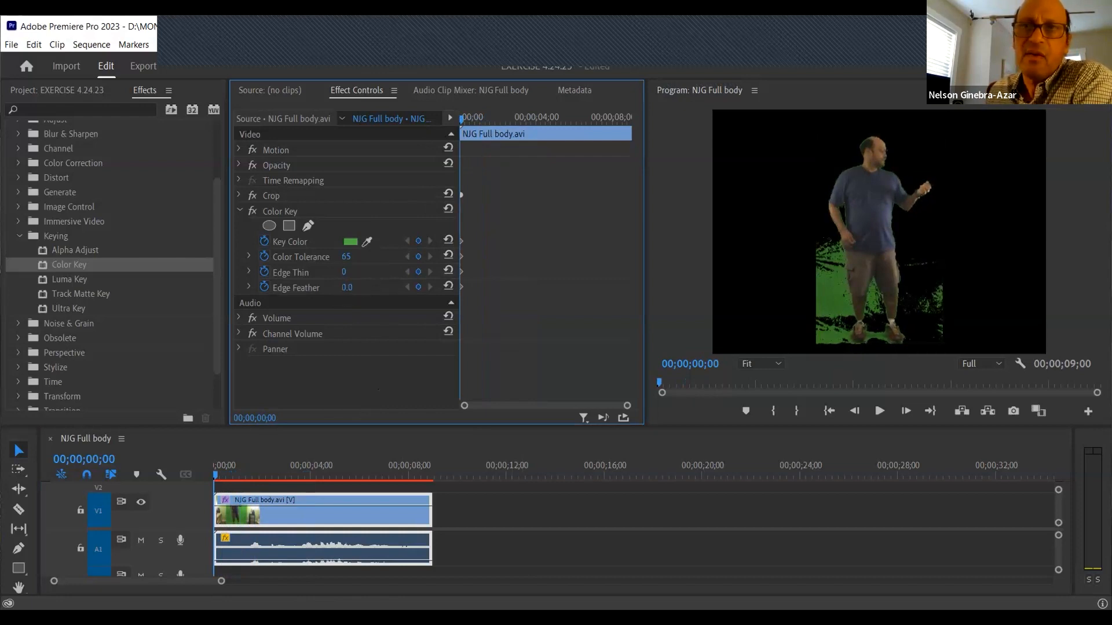
# Set the Color Key's Color Tolerance to 62, and scrub the clip from its start to check the key.
pyautogui.click(343, 257)
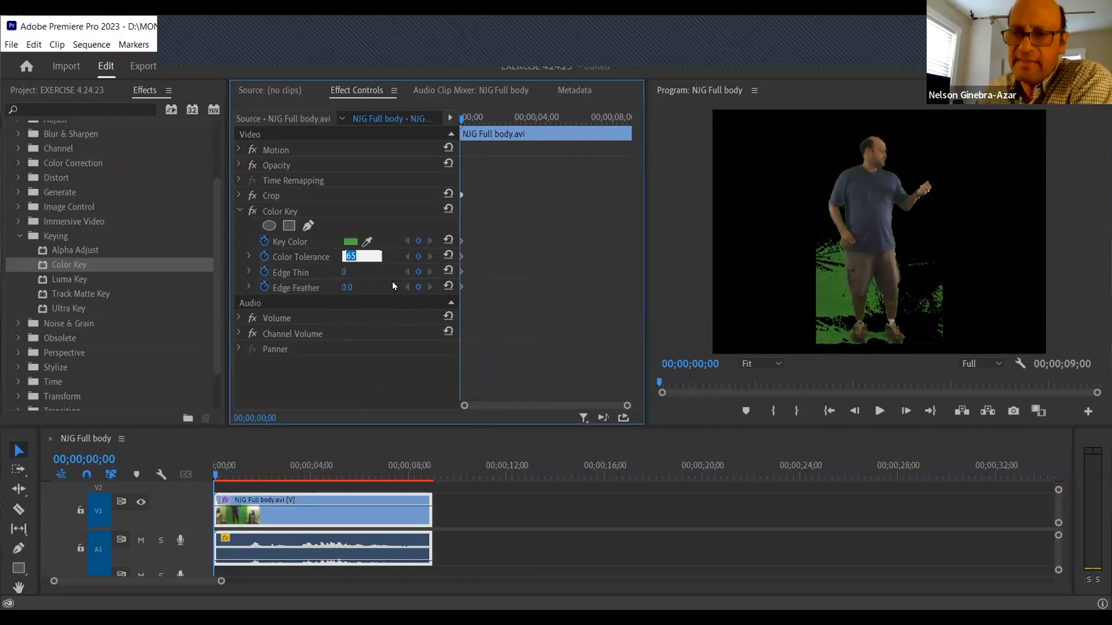
pyautogui.write('62')
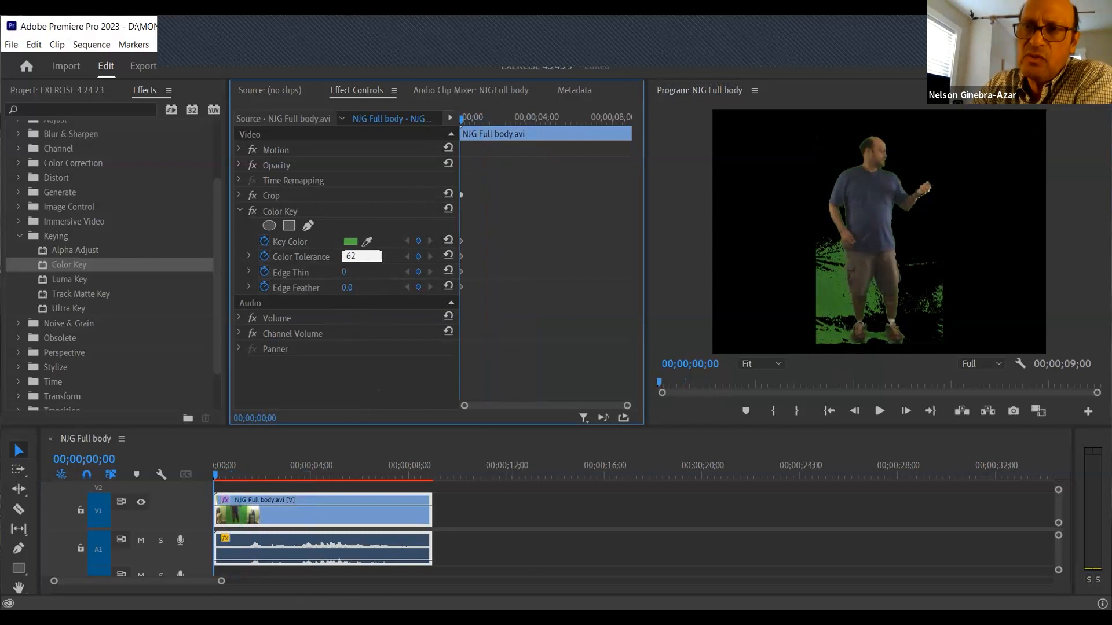
pyautogui.press('Return')
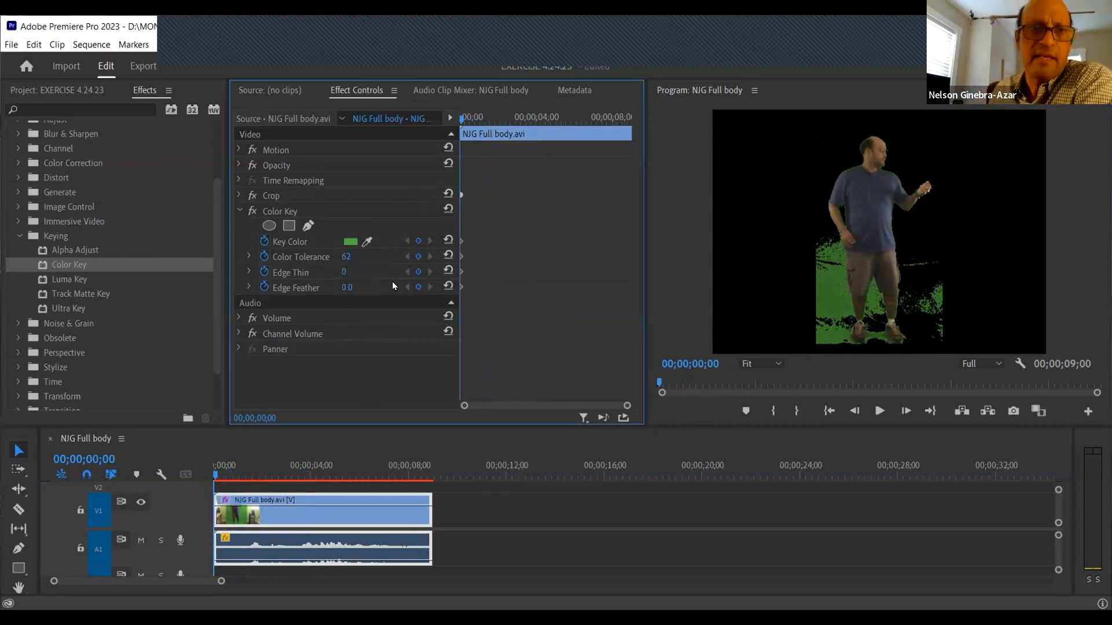
pyautogui.moveTo(226, 477)
pyautogui.mouseDown()
pyautogui.moveTo(301, 478)
pyautogui.moveTo(212, 492)
pyautogui.mouseUp()
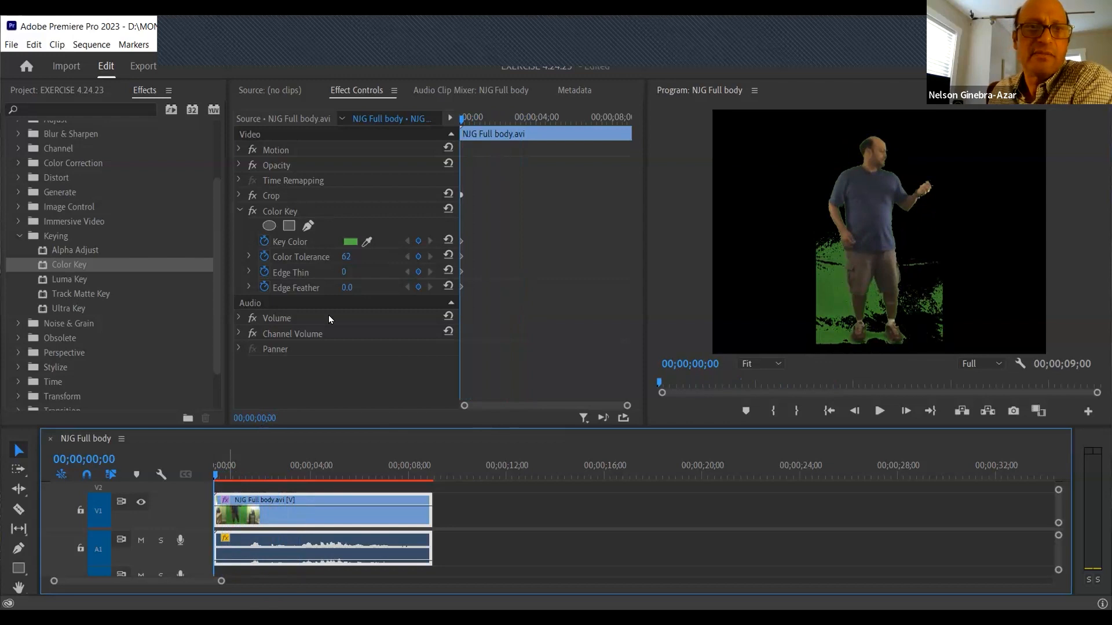
# Set the Color Key's Edge Thin to 1, scrub the clip to check the edges, and return to 00;00;00;00.
pyautogui.click(343, 272)
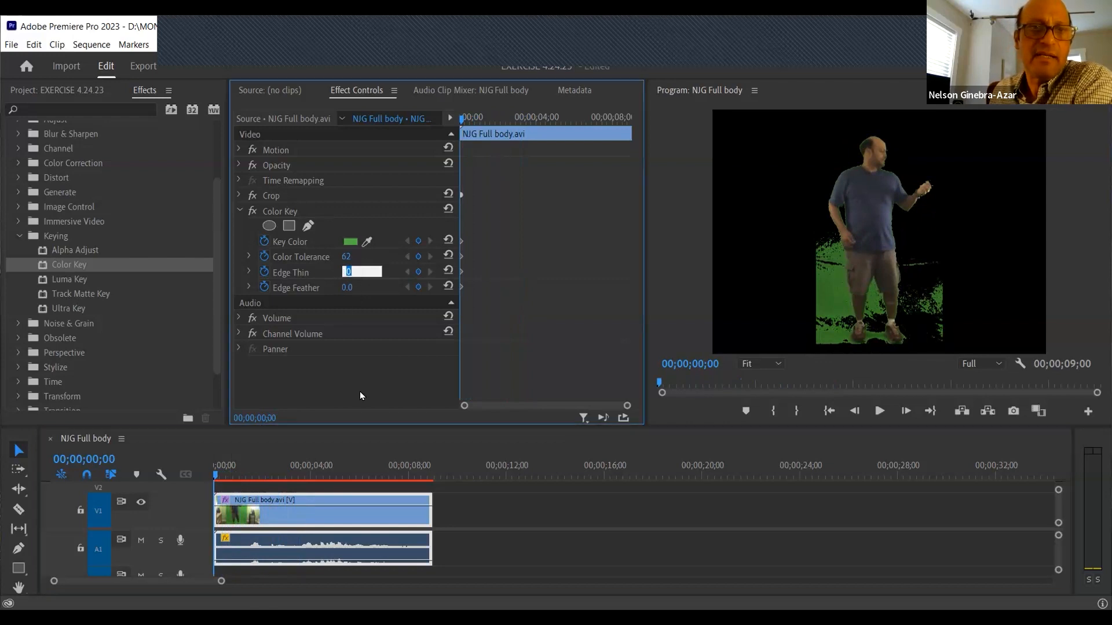
pyautogui.press('Return')
pyautogui.moveTo(344, 273); pyautogui.dragTo(344, 272)
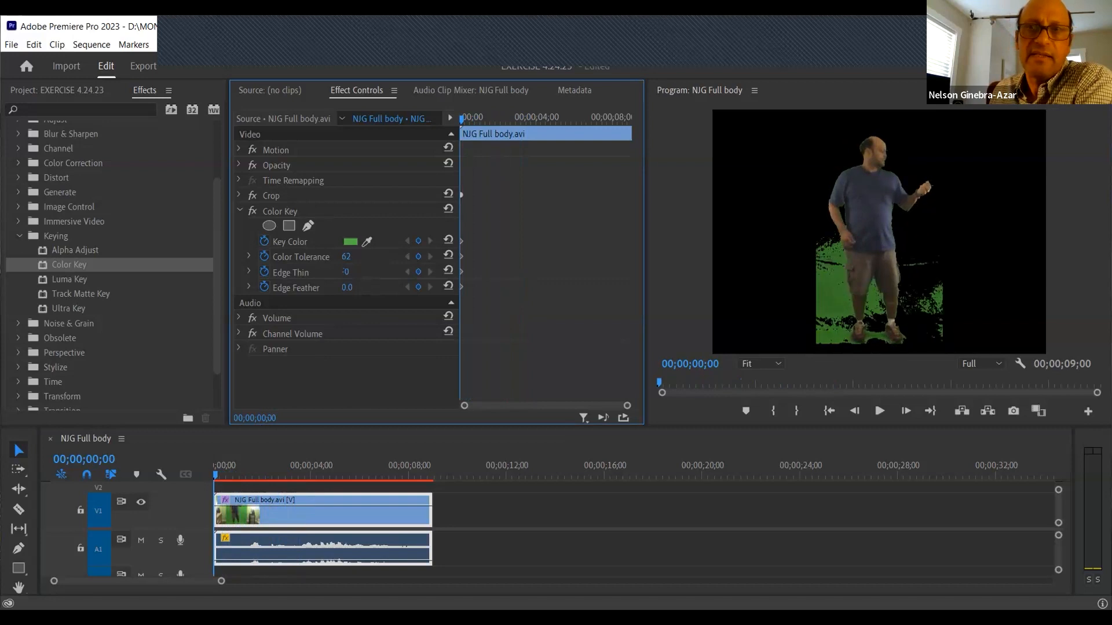
pyautogui.click(346, 272)
pyautogui.write('1')
pyautogui.press('Return')
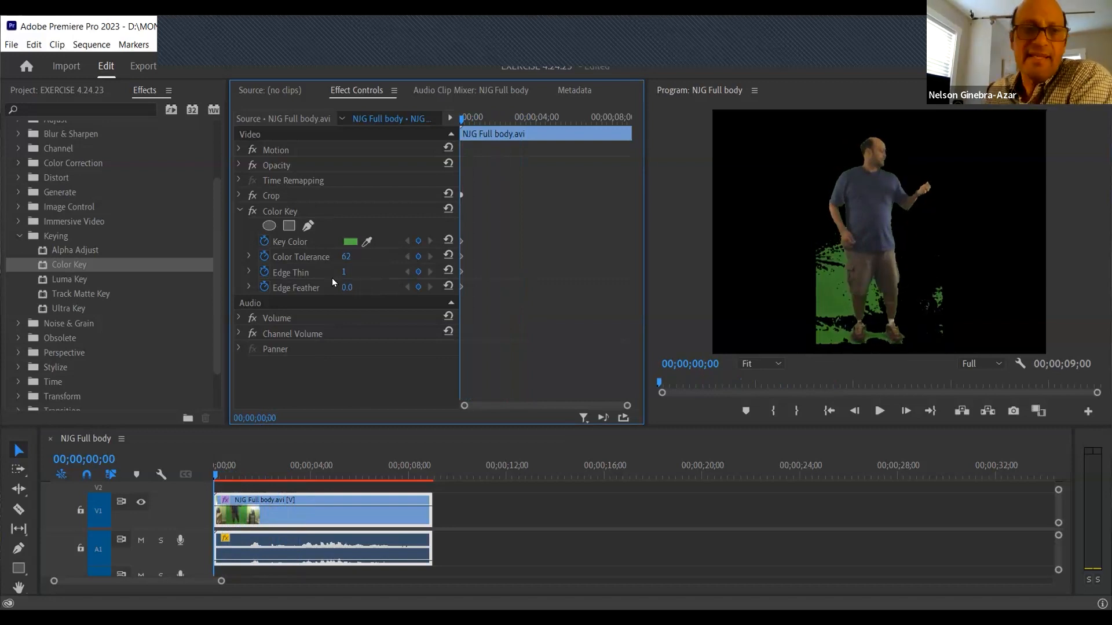
pyautogui.moveTo(224, 478); pyautogui.dragTo(204, 489)
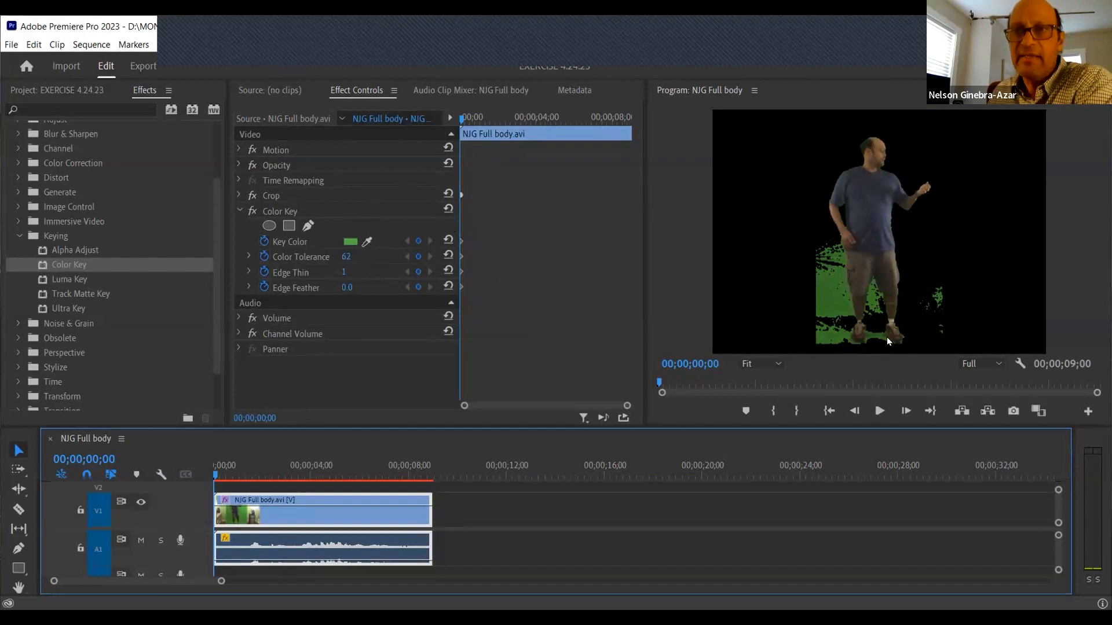
# Collapse the existing Color Key settings and apply a second Color Key effect to the NJG Full body clip.
pyautogui.click(239, 212)
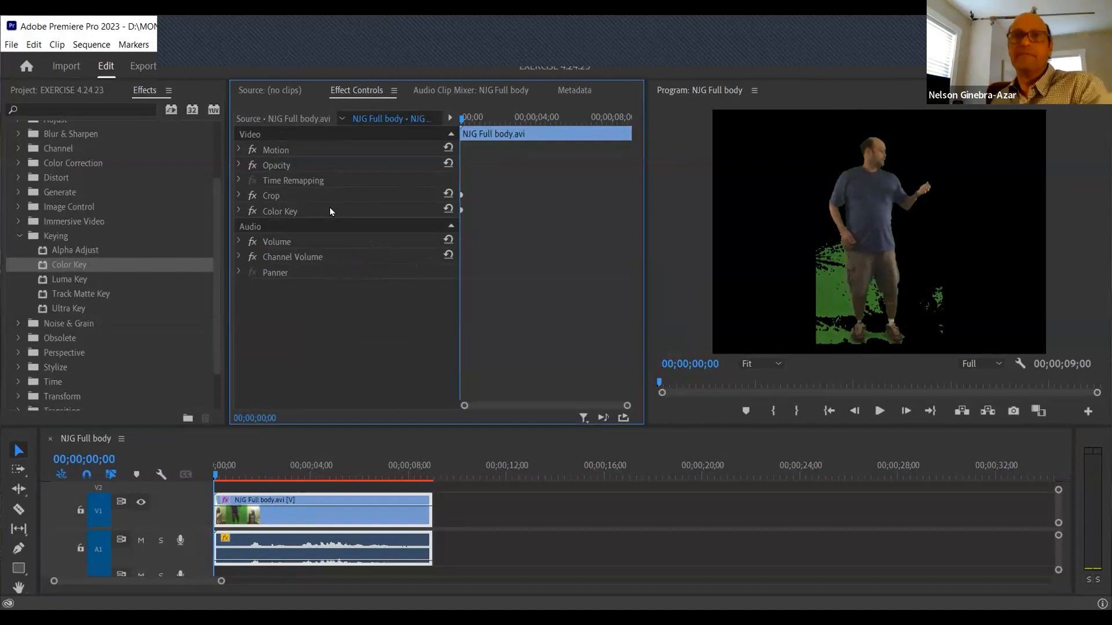
pyautogui.click(40, 264)
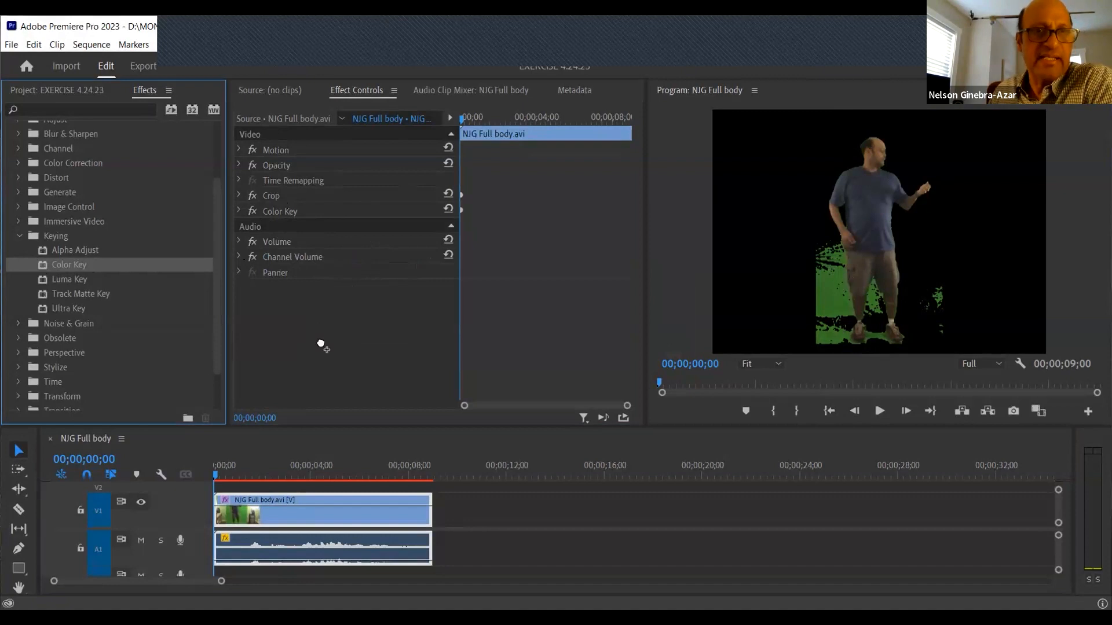
pyautogui.moveTo(318, 342); pyautogui.dragTo(318, 342)
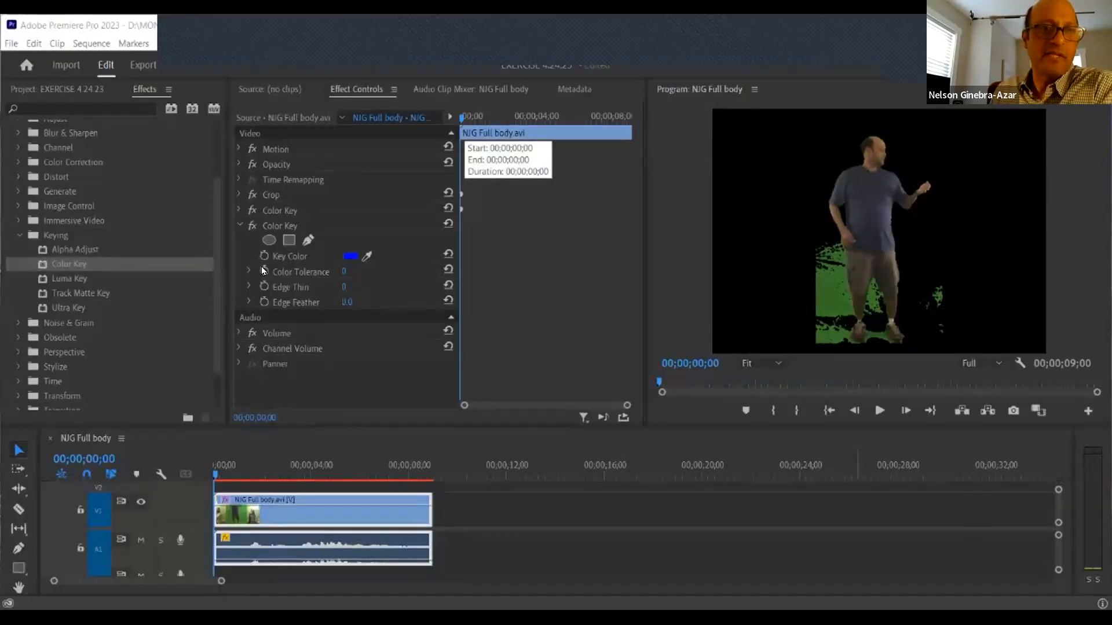
# Enable keyframing for the second Color Key's Key Color, Color Tolerance and Edge Feather, and sample the leftover green beside the man's leg as its key color.
pyautogui.click(264, 257)
pyautogui.click(264, 272)
pyautogui.click(266, 299)
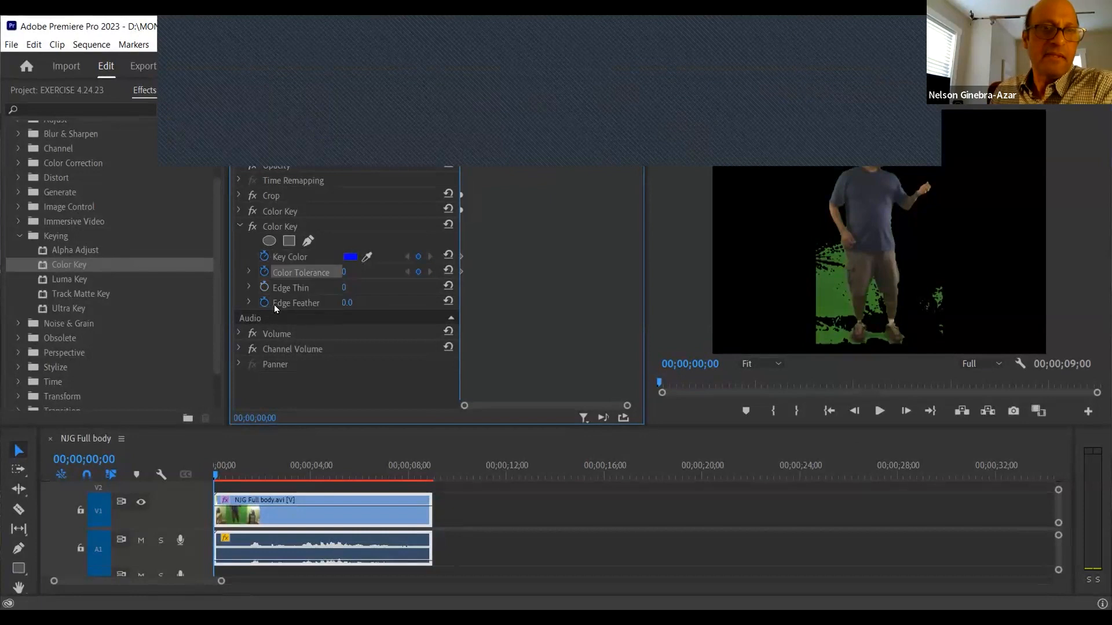
pyautogui.click(367, 256)
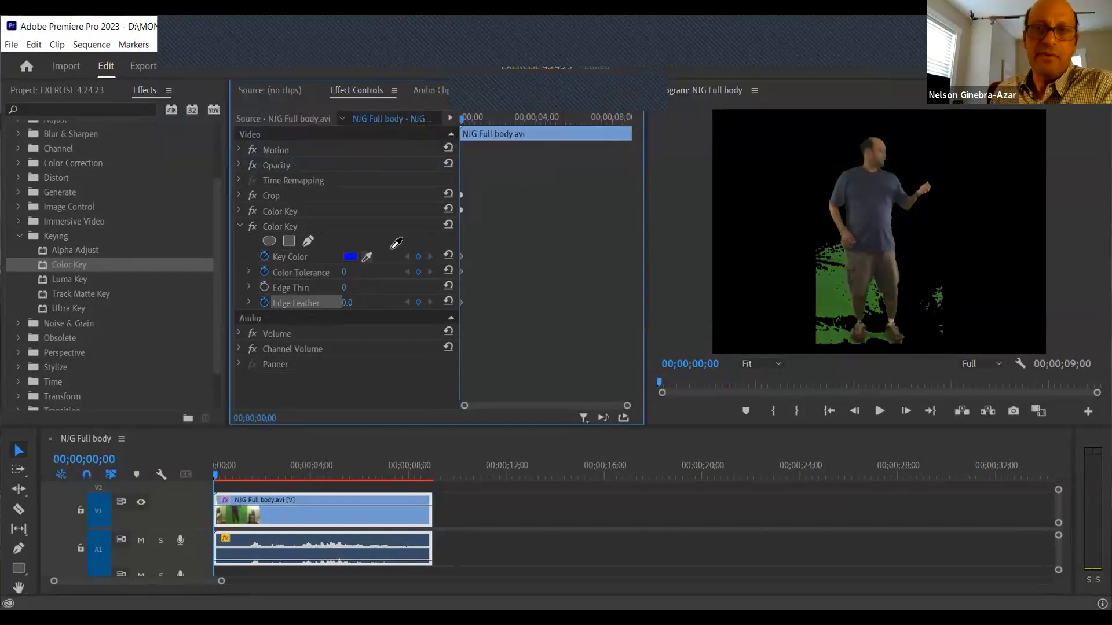
pyautogui.click(838, 287)
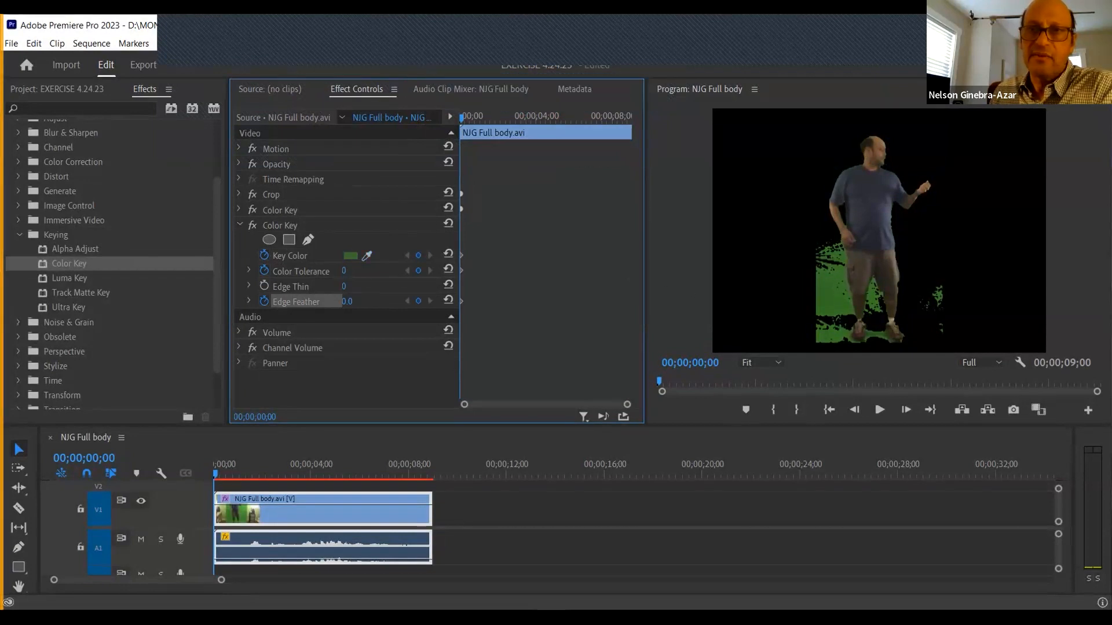
# Fine-tune the second Color Key's Color Tolerance, trying 47, 25, 26 and 27, and set it to 28.
pyautogui.moveTo(344, 271); pyautogui.dragTo(355, 271)
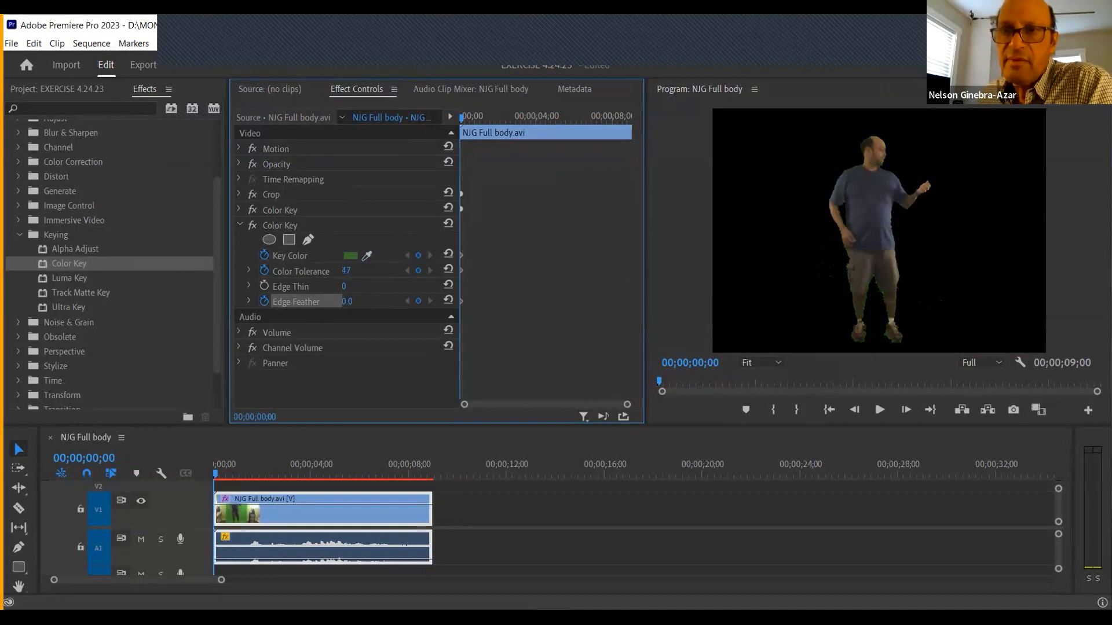
pyautogui.moveTo(346, 271); pyautogui.dragTo(336, 271)
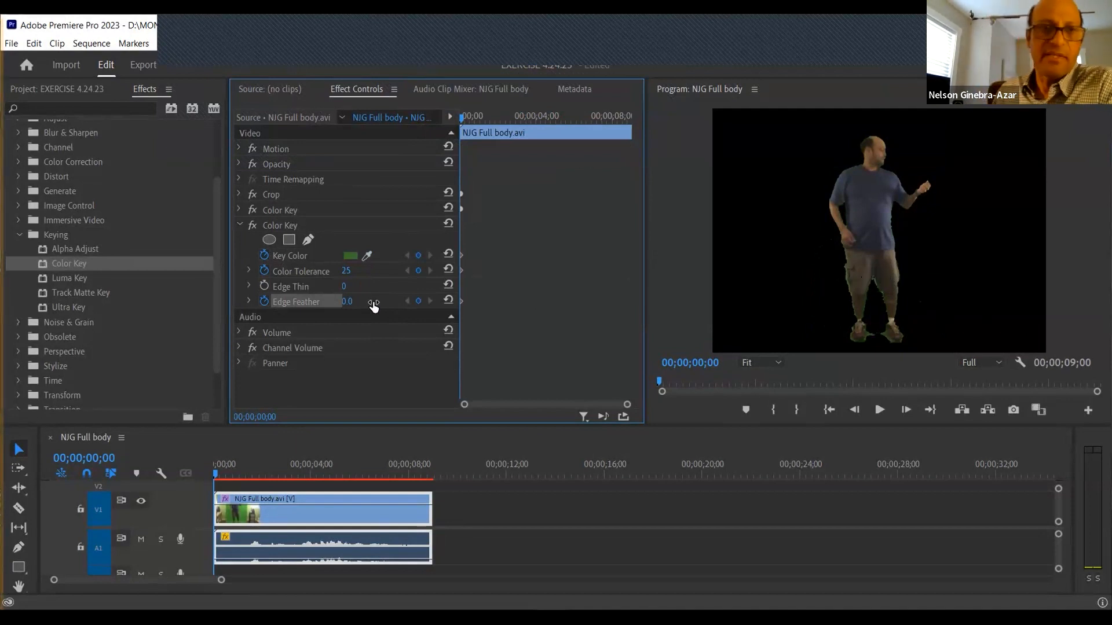
pyautogui.moveTo(345, 271); pyautogui.dragTo(352, 271)
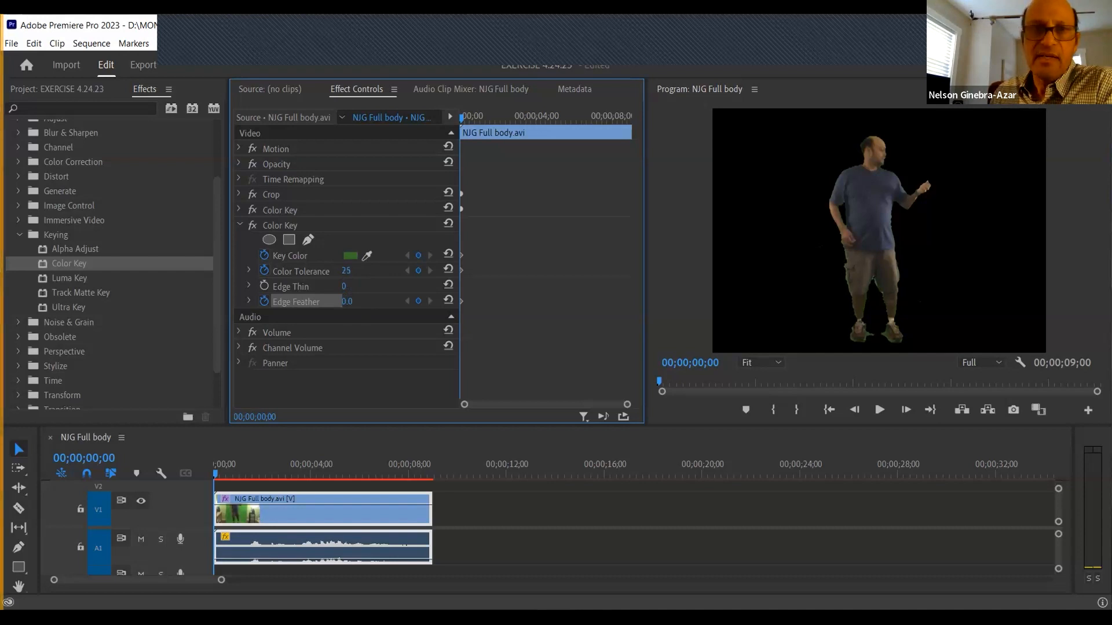
pyautogui.click(360, 268)
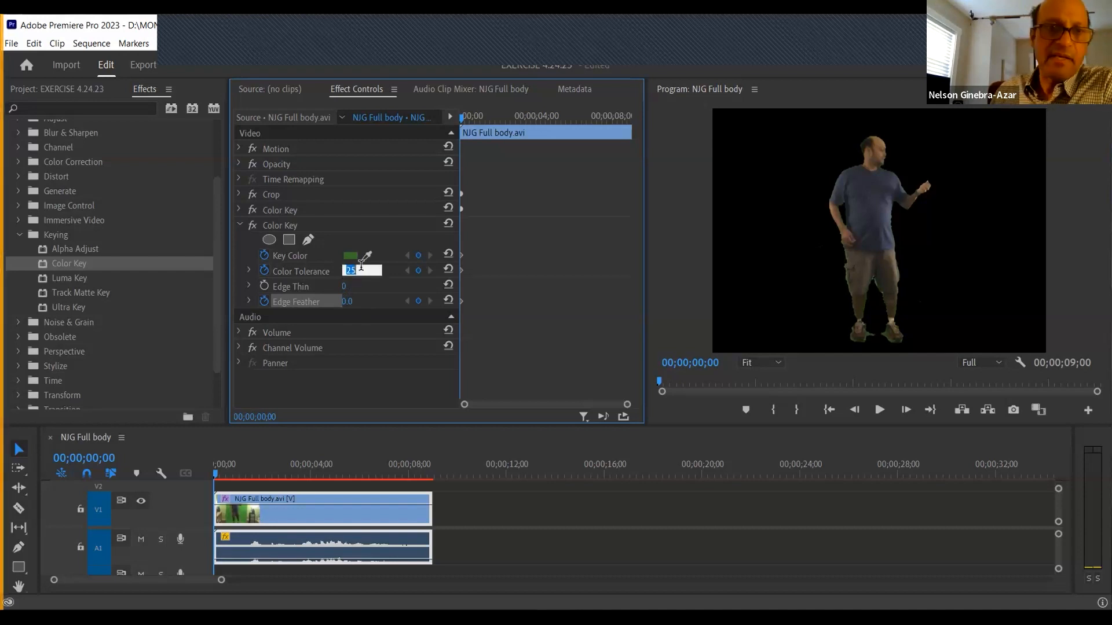
pyautogui.write('26')
pyautogui.press('Return')
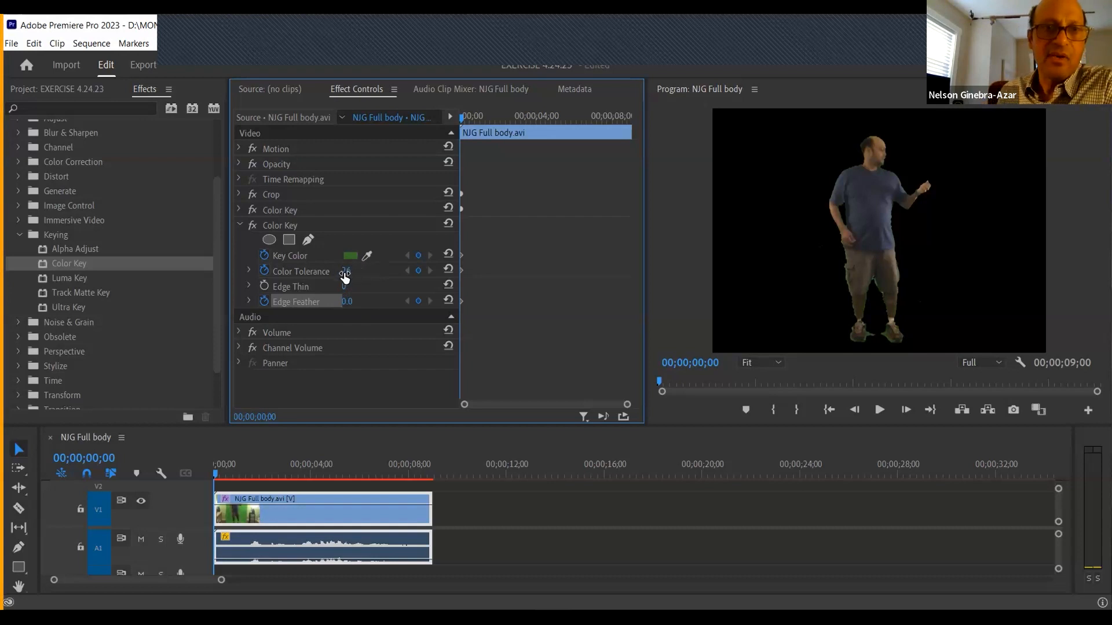
pyautogui.click(347, 272)
pyautogui.write('27')
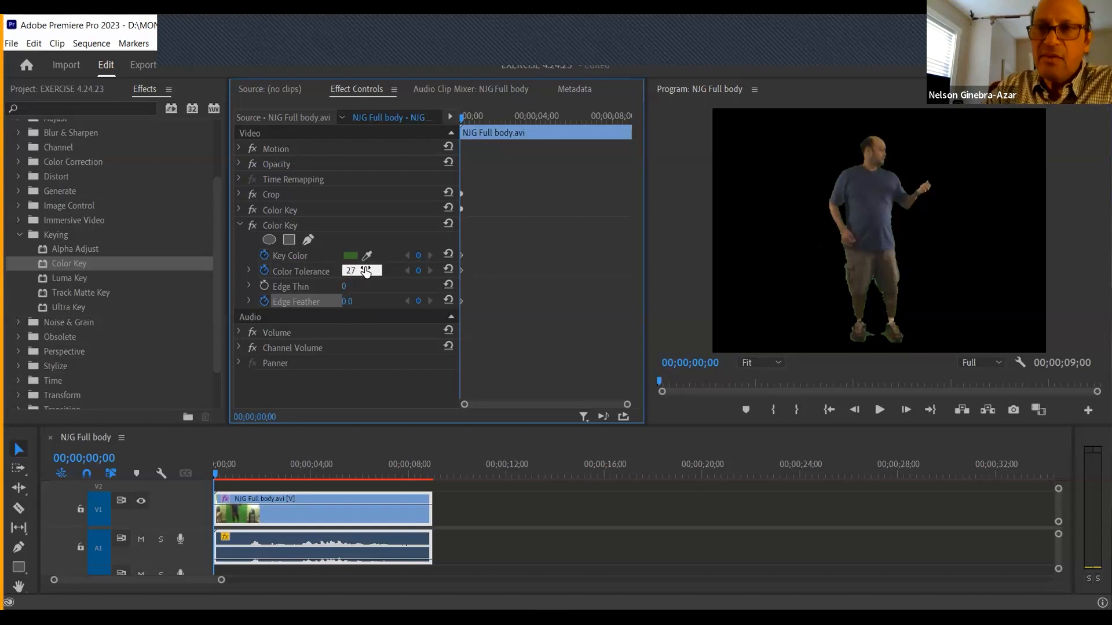
pyautogui.press('Return')
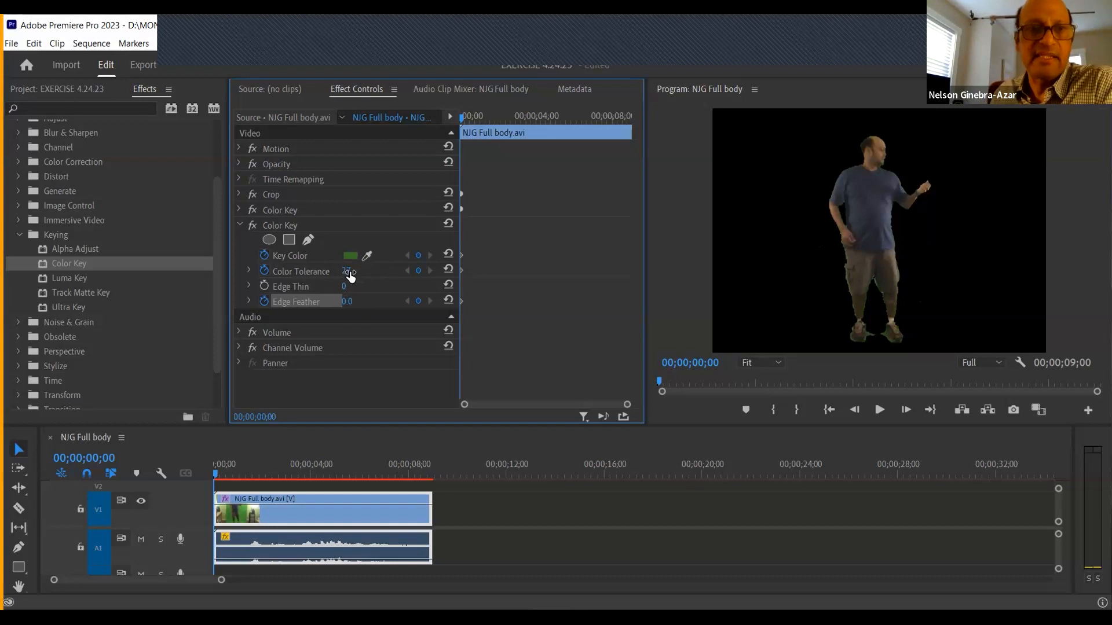
pyautogui.click(346, 271)
pyautogui.write('28')
pyautogui.press('Return')
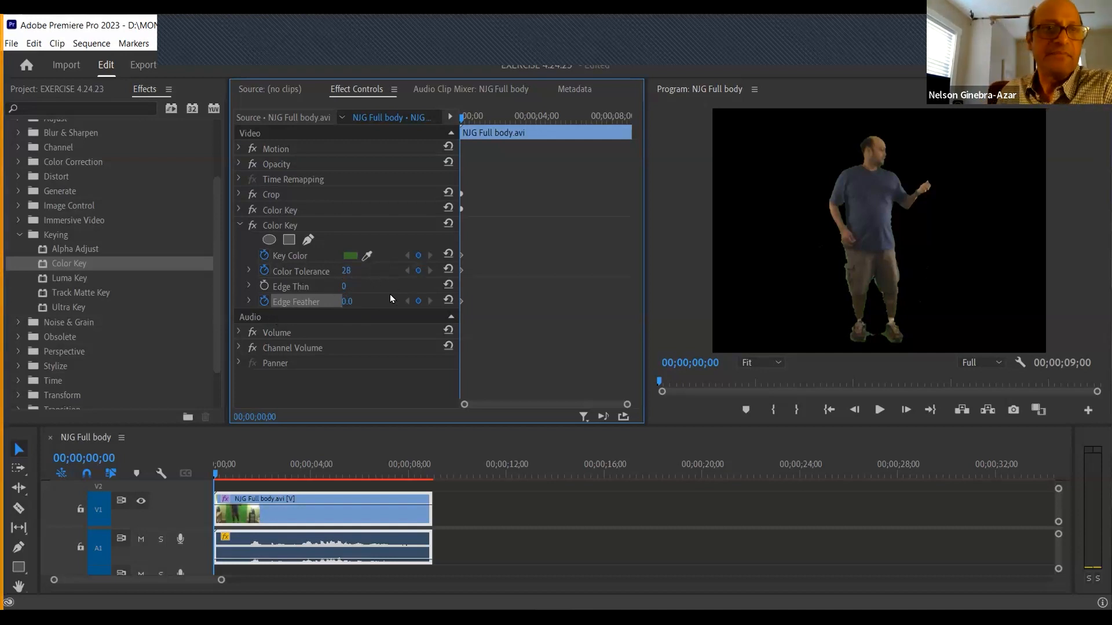
# Enable Edge Thin keyframing on the second Color Key, try a value of 1, scrub to 00;00;01;26 to check it, and return to the first keyframe.
pyautogui.click(265, 286)
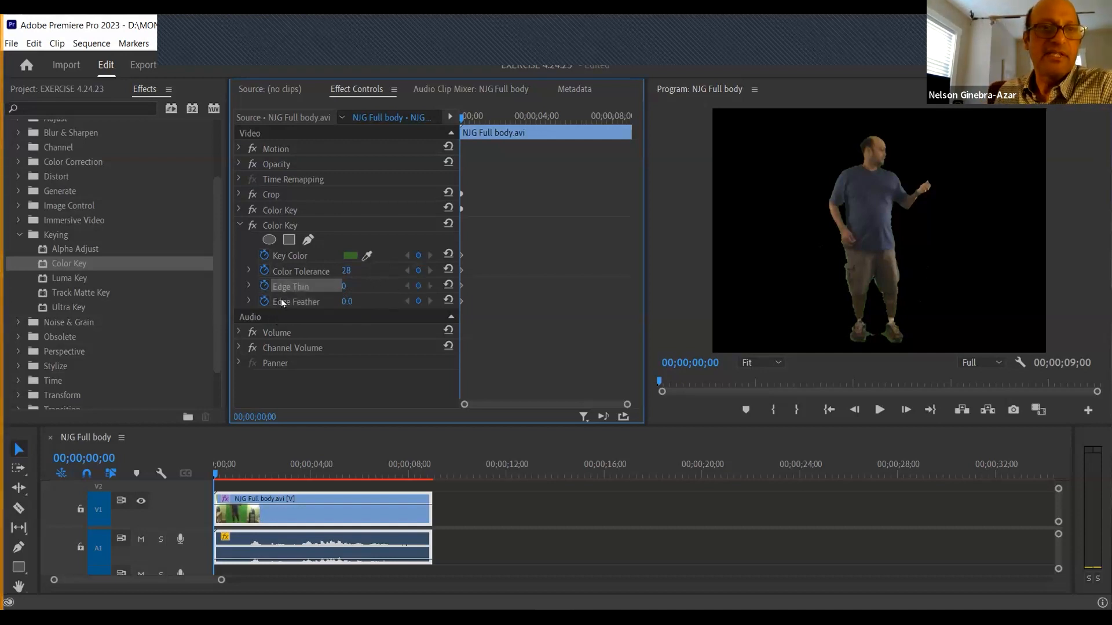
pyautogui.click(360, 281)
pyautogui.write('1')
pyautogui.press('Return')
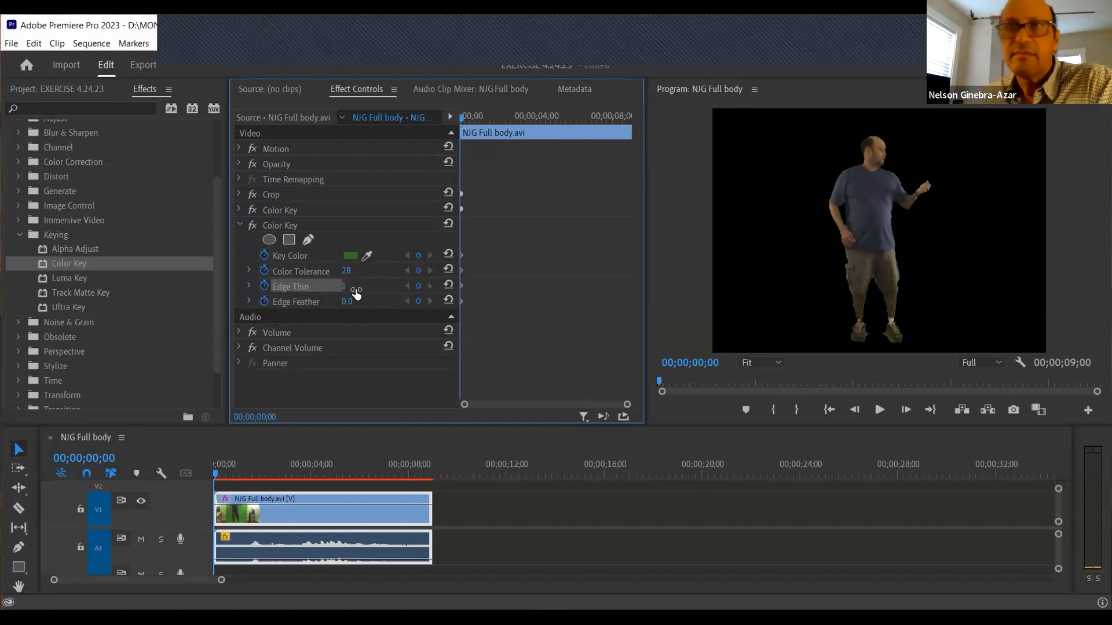
pyautogui.moveTo(224, 474); pyautogui.dragTo(259, 474)
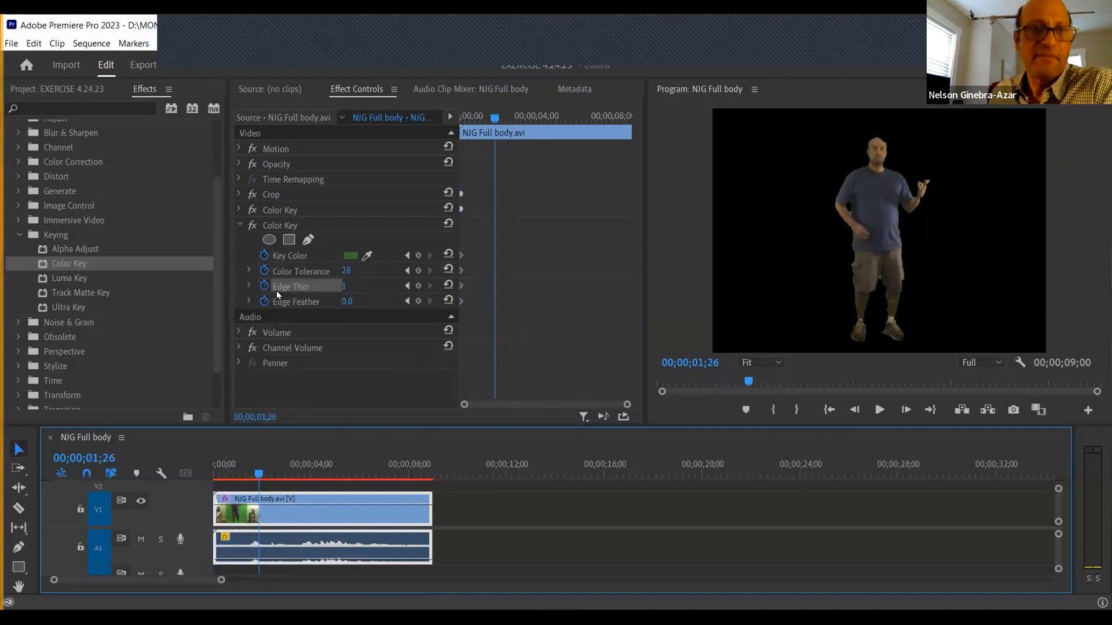
pyautogui.click(407, 285)
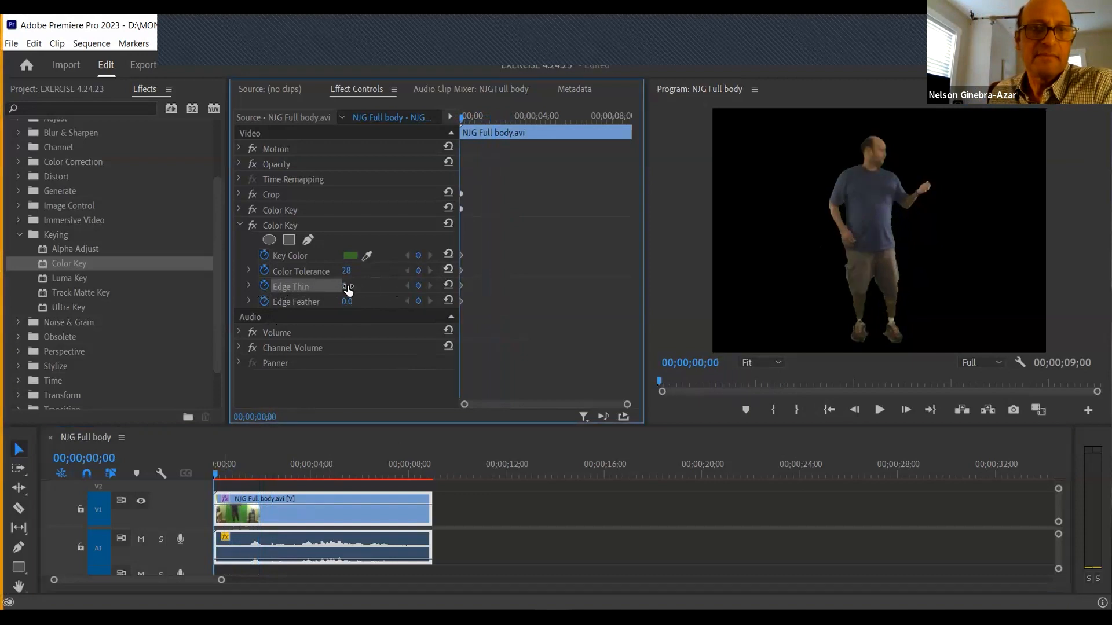
# Set the second Color Key's Edge Thin to 2, and scrub to 00;00;03;09 to check the outline.
pyautogui.click(363, 286)
pyautogui.write('2')
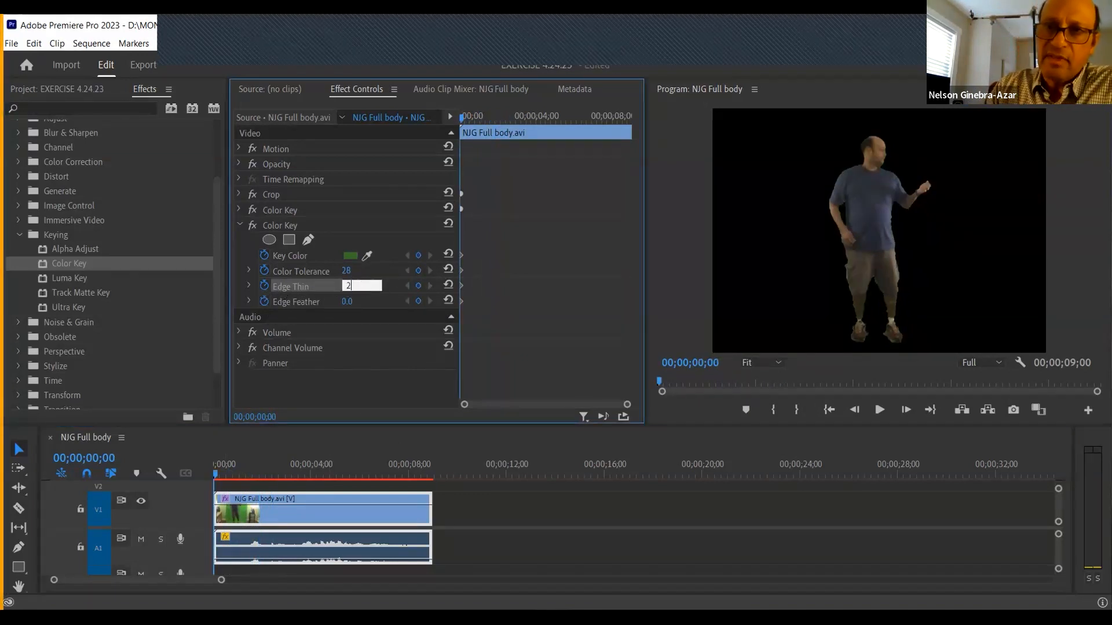
pyautogui.press('Return')
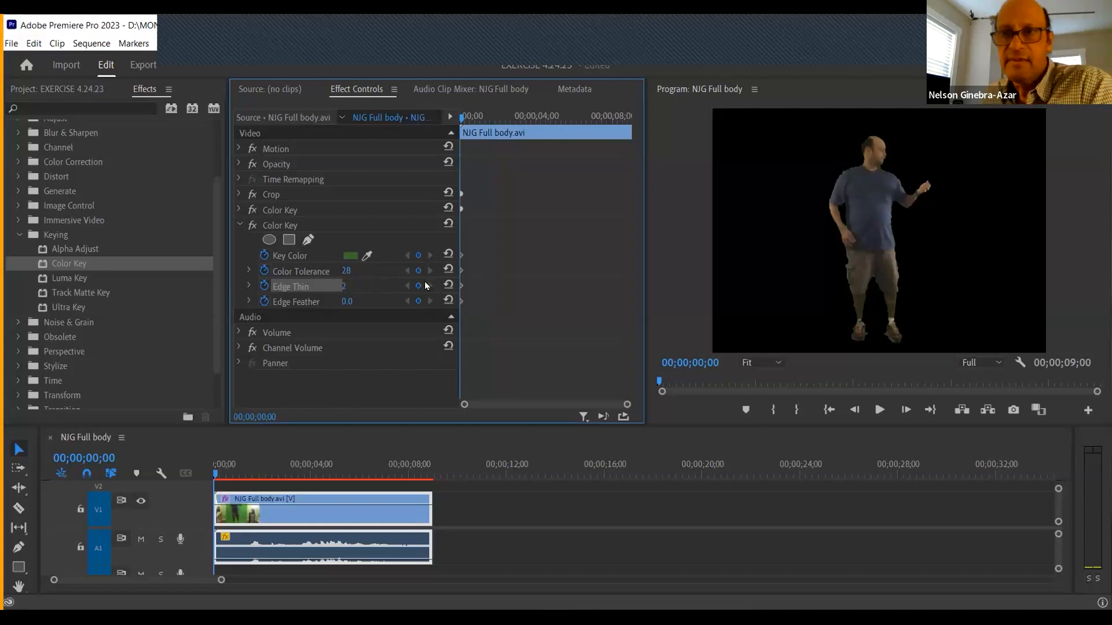
pyautogui.moveTo(218, 474); pyautogui.dragTo(293, 472)
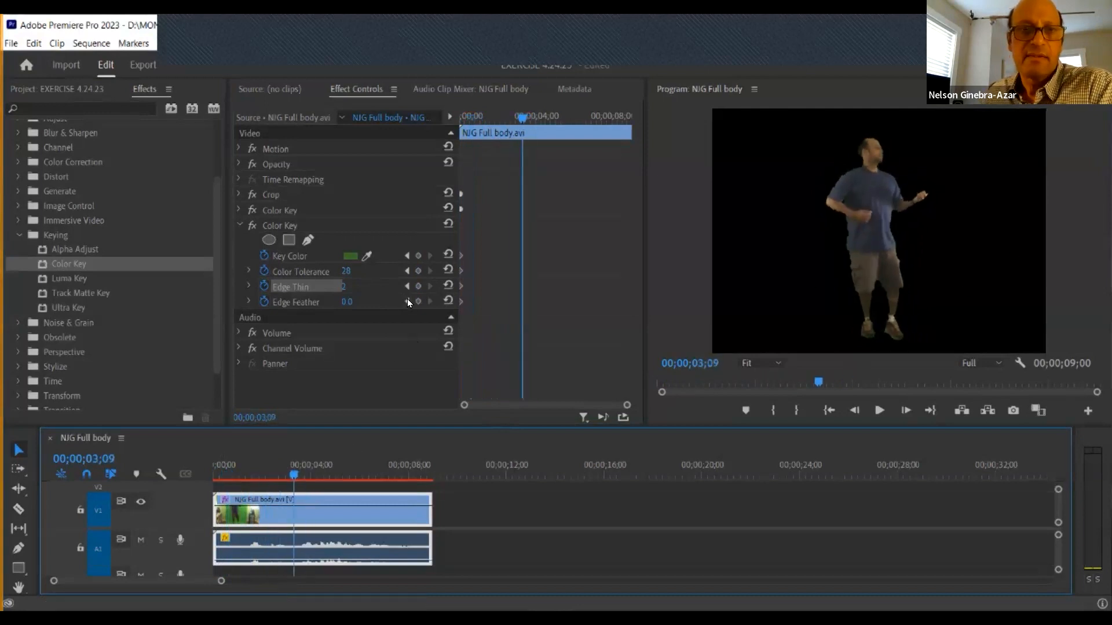
# Set the second Color Key's Edge Feather to 6.1 at the first keyframe, and scrub the clip to check the softened edges.
pyautogui.click(408, 301)
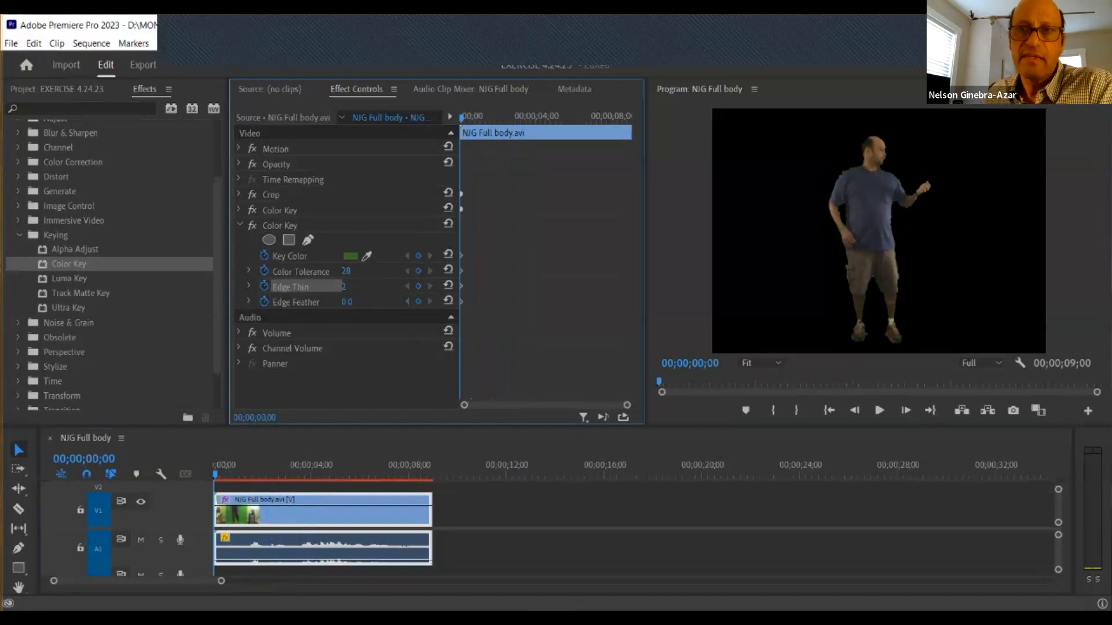
pyautogui.moveTo(347, 301); pyautogui.dragTo(373, 302)
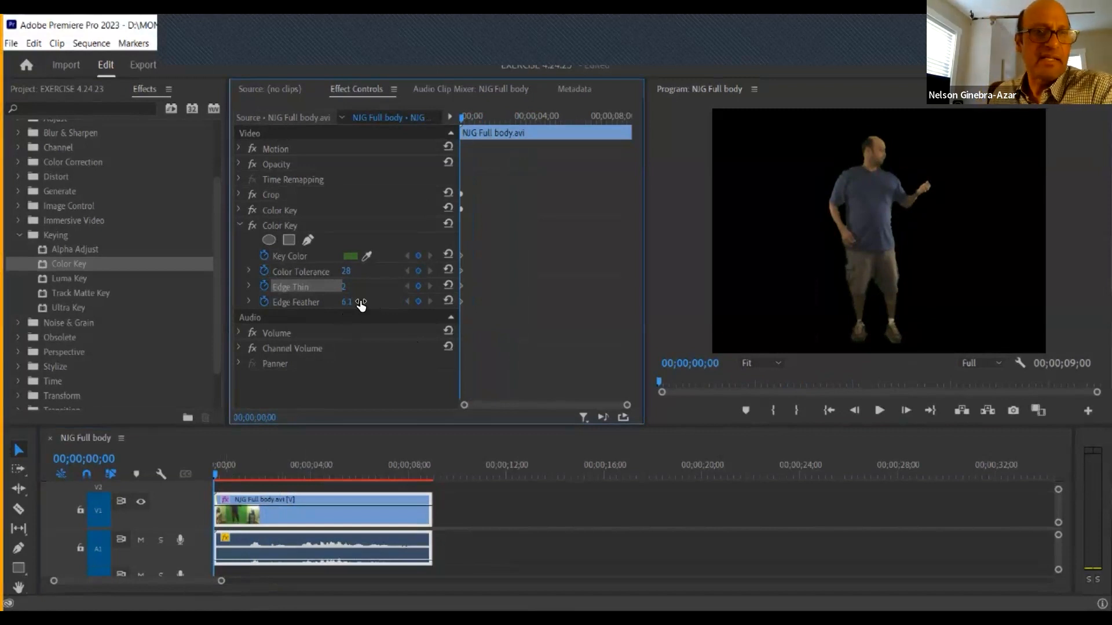
pyautogui.moveTo(221, 470)
pyautogui.mouseDown()
pyautogui.moveTo(262, 472)
pyautogui.moveTo(210, 478)
pyautogui.mouseUp()
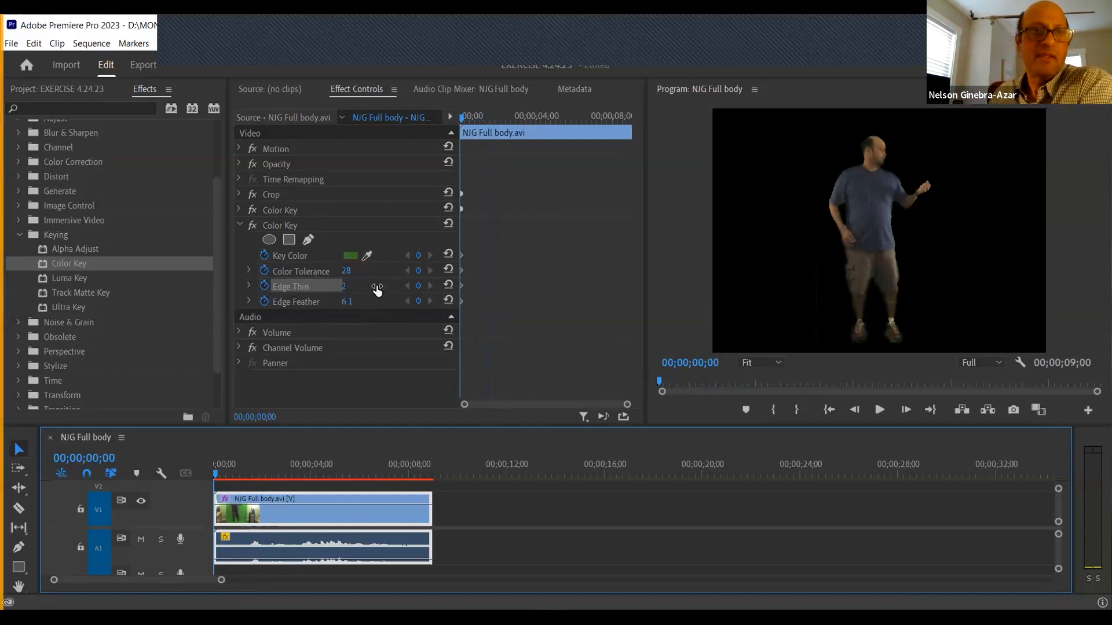
# Expand the first Color Key's settings and set its Edge Feather to 2.0.
pyautogui.click(237, 207)
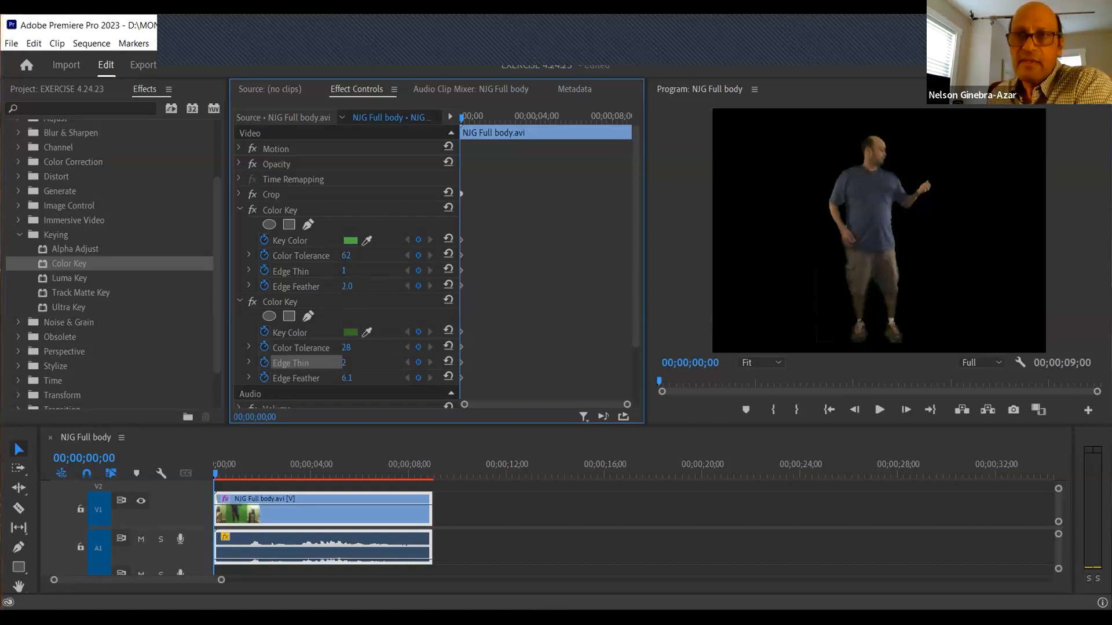
pyautogui.moveTo(347, 287); pyautogui.dragTo(346, 286)
pyautogui.click(353, 286)
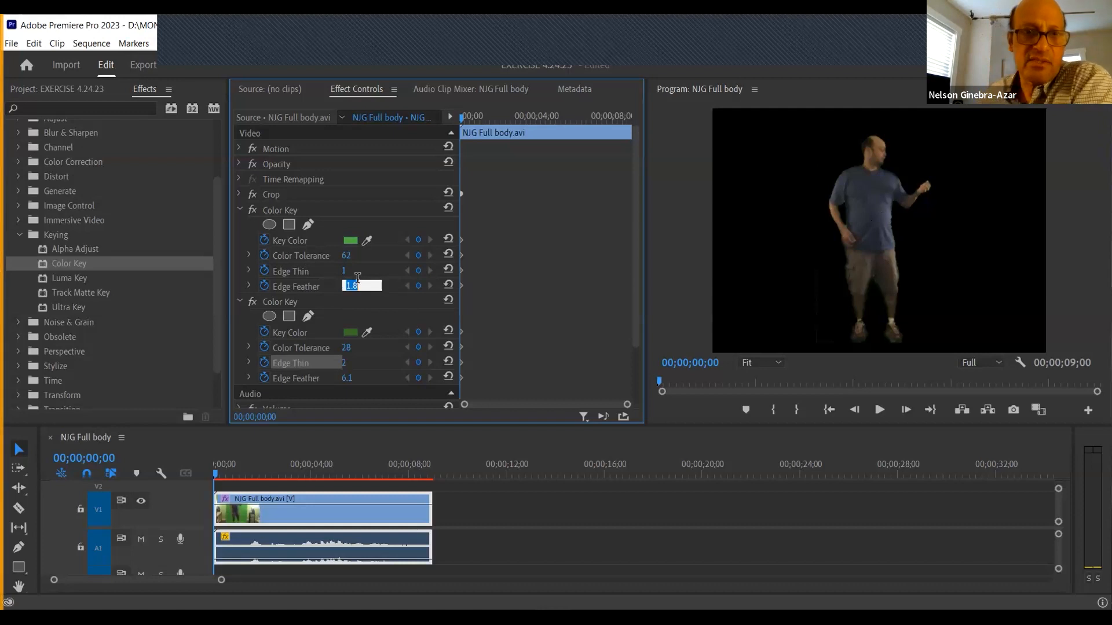
pyautogui.write('2.0')
pyautogui.press('Return')
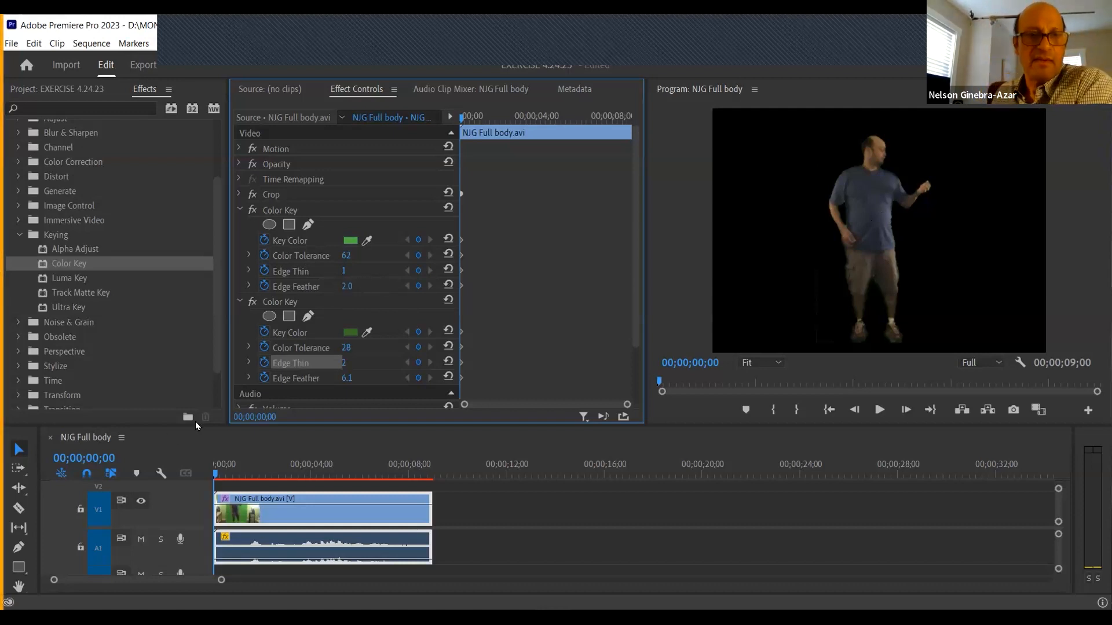
# Scrub the clip to 00;00;03;07 to check the keyed outline, enlarge the timeline area, and return to the first frame to review both Color Keys.
pyautogui.click(246, 474)
pyautogui.moveTo(271, 476); pyautogui.dragTo(293, 470)
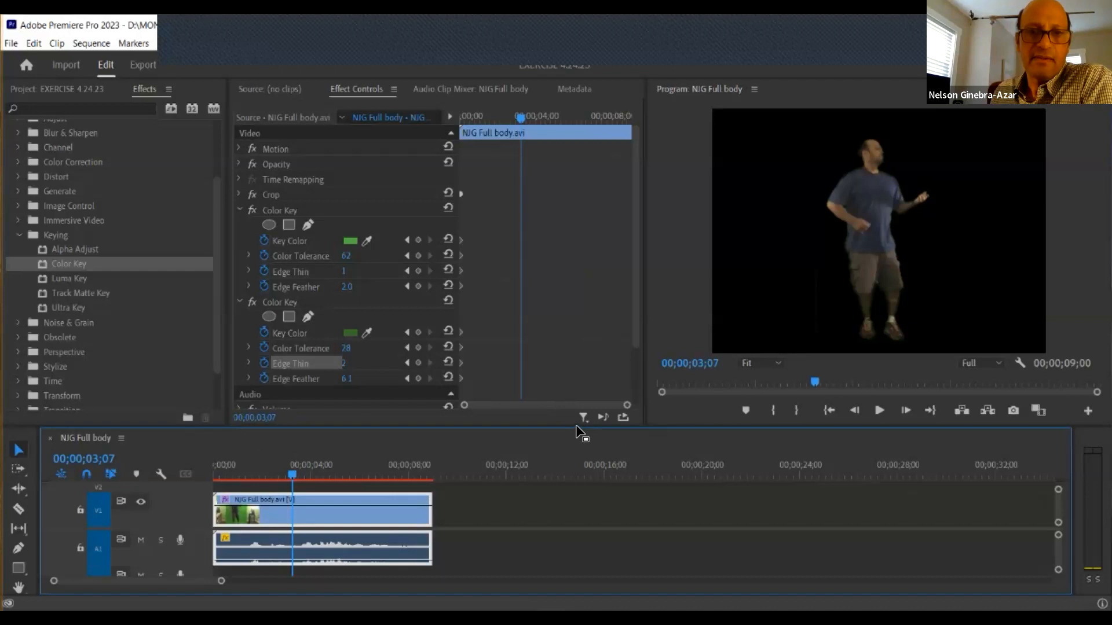
pyautogui.moveTo(579, 431); pyautogui.dragTo(574, 399)
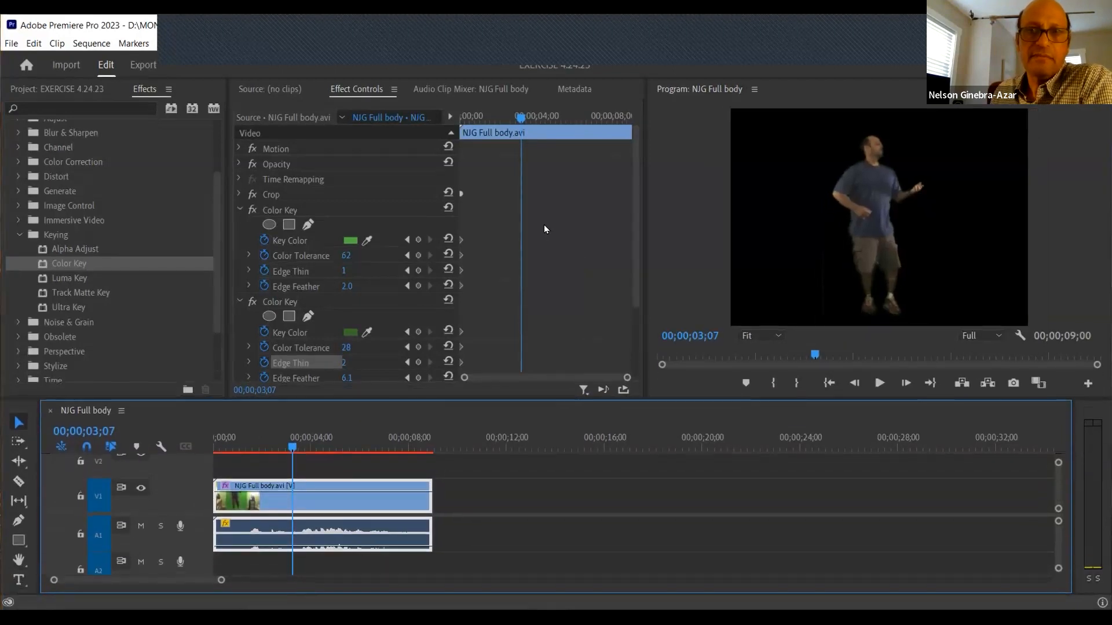
pyautogui.moveTo(522, 118); pyautogui.dragTo(461, 124)
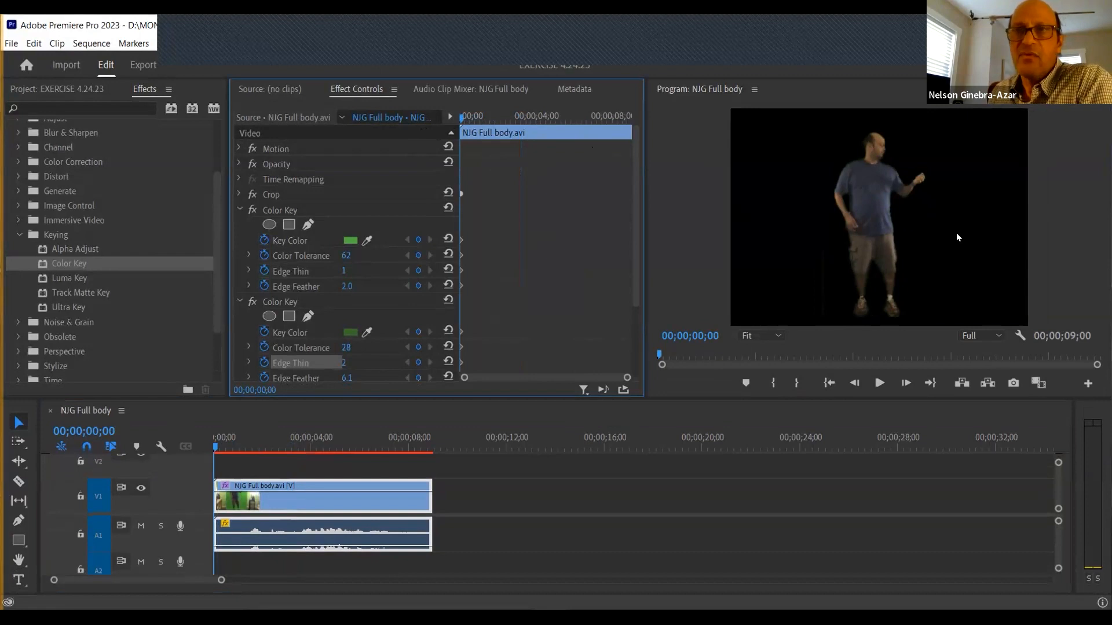
pyautogui.click(349, 256)
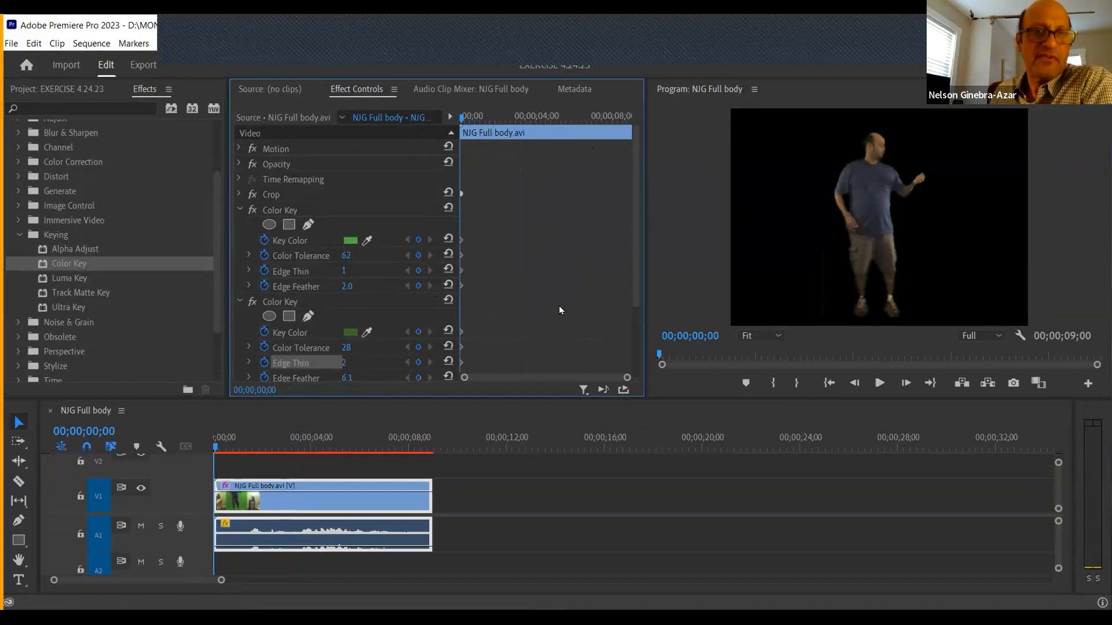
pyautogui.scroll(-2, 634, 310)
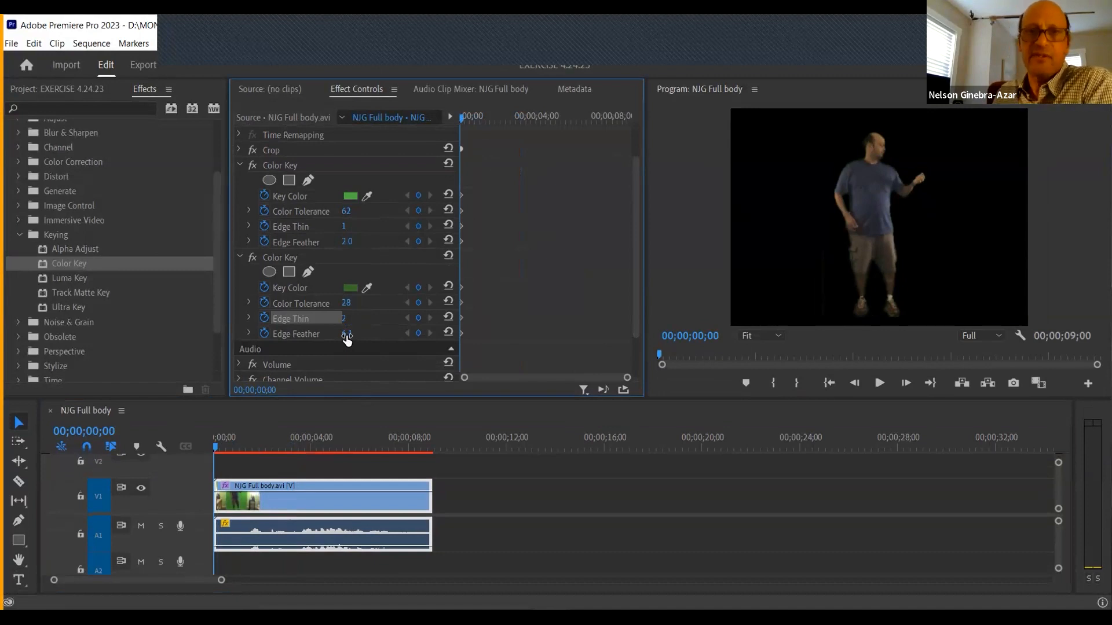
pyautogui.scroll(2, 634, 296)
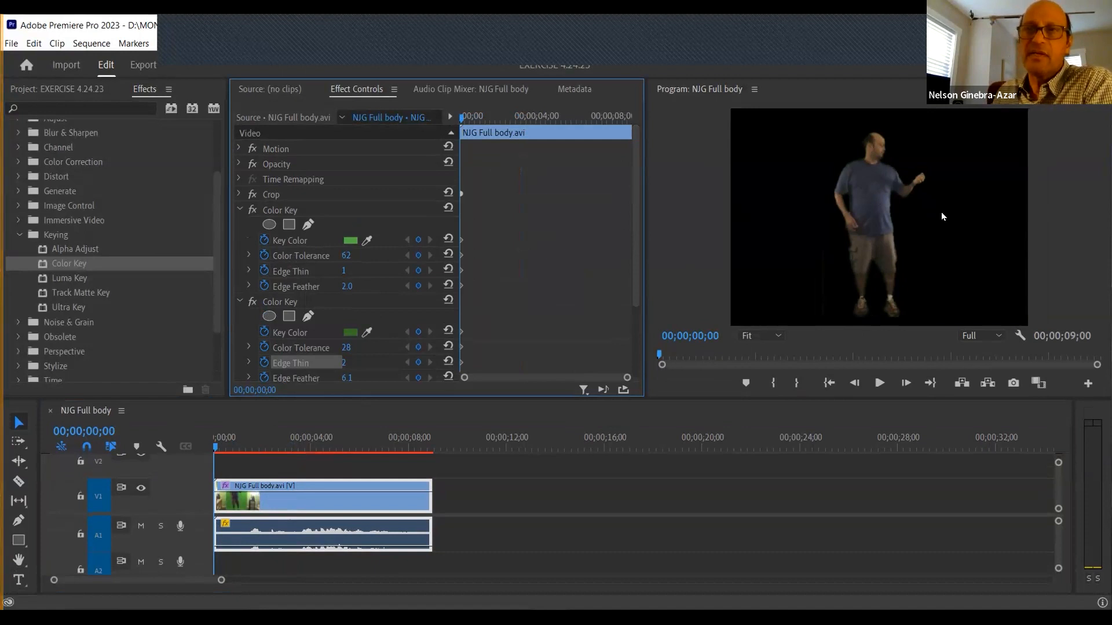
# Show Safe Margins in the Program monitor, and scrub to 00;00;05;17 to check the man's placement within them.
pyautogui.rightClick(932, 178)
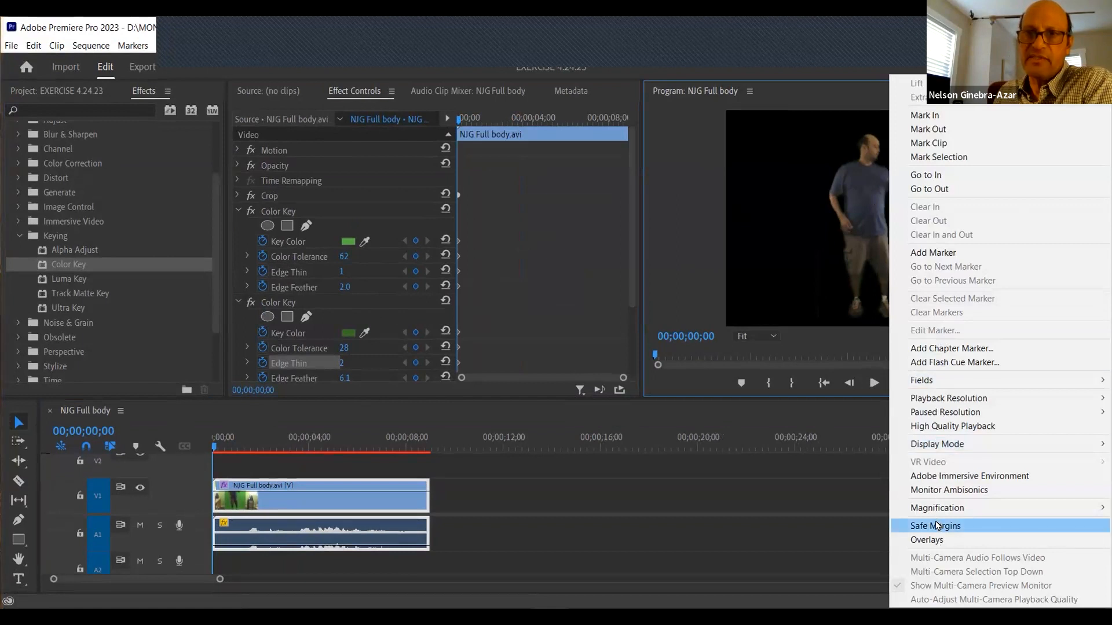
pyautogui.click(936, 525)
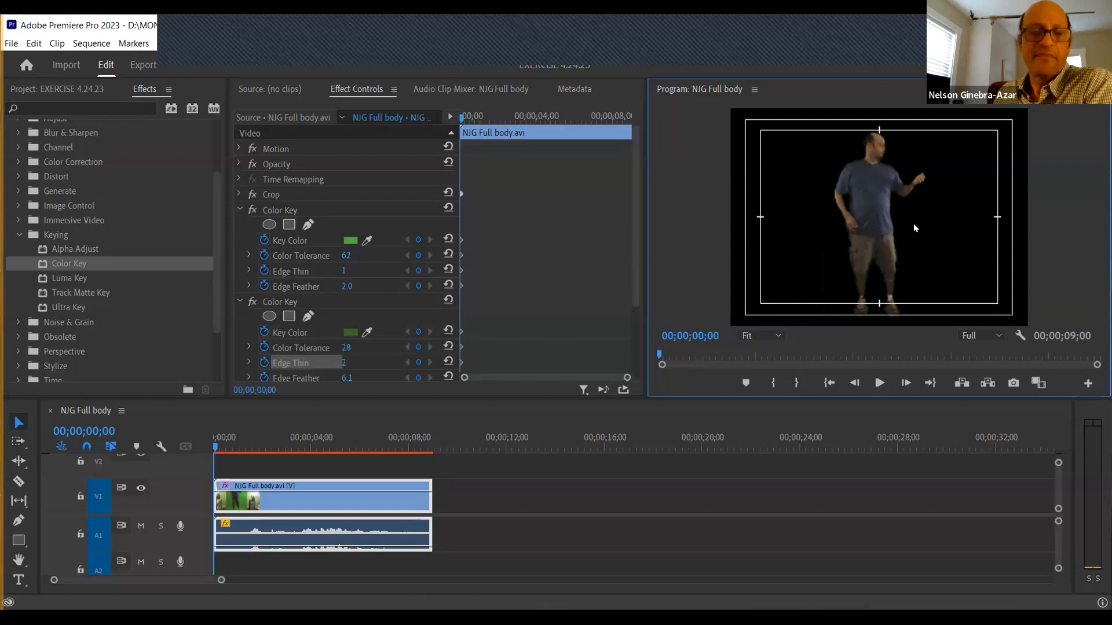
pyautogui.moveTo(241, 440); pyautogui.dragTo(351, 436)
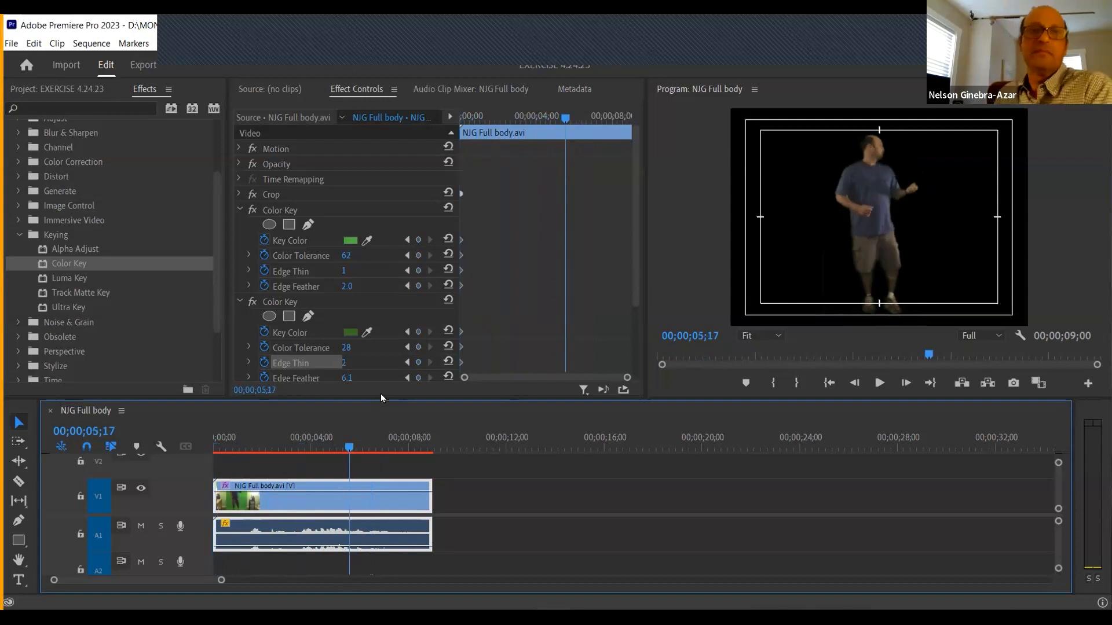
# Make more room for the timeline tracks, and move the keyed NJG Full body.avi video up from V1 to V2.
pyautogui.moveTo(394, 396); pyautogui.dragTo(395, 362)
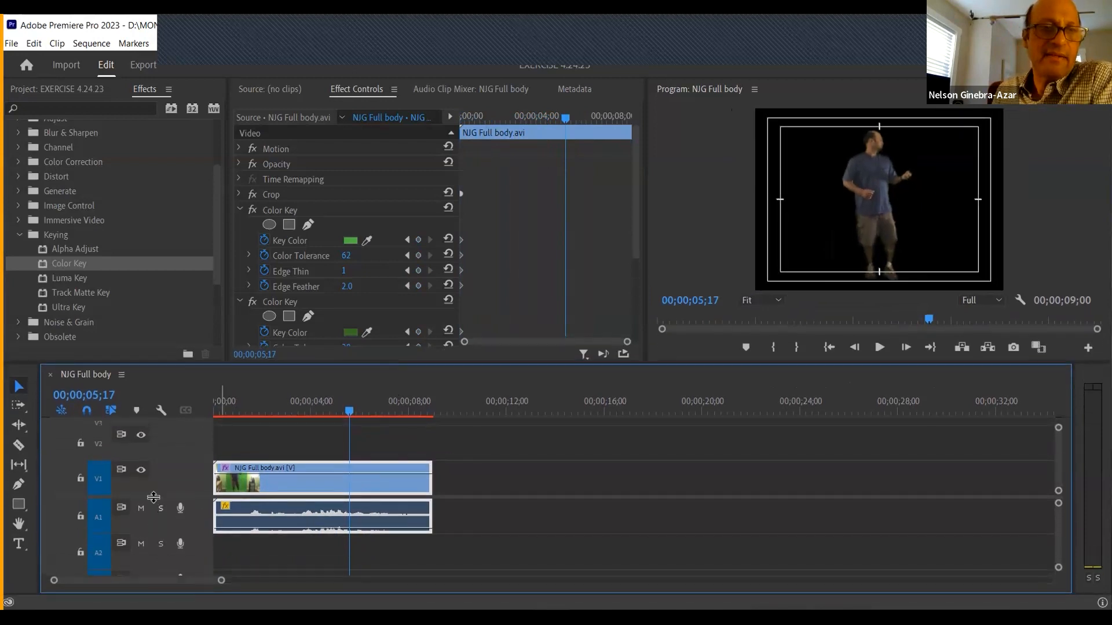
pyautogui.moveTo(154, 501); pyautogui.dragTo(168, 507)
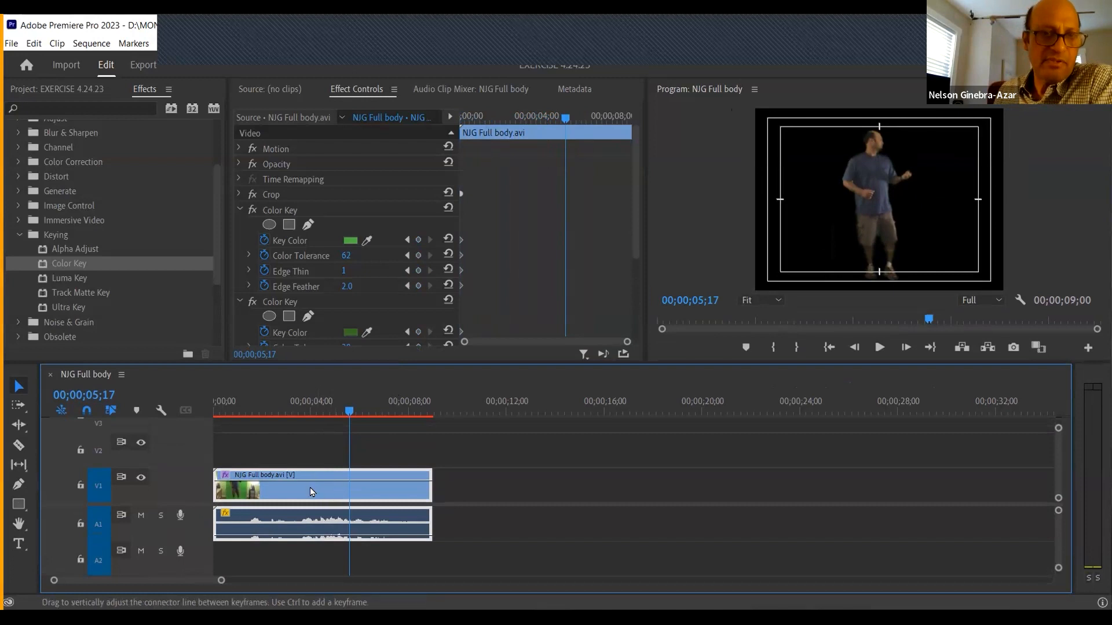
pyautogui.moveTo(307, 457); pyautogui.dragTo(307, 456)
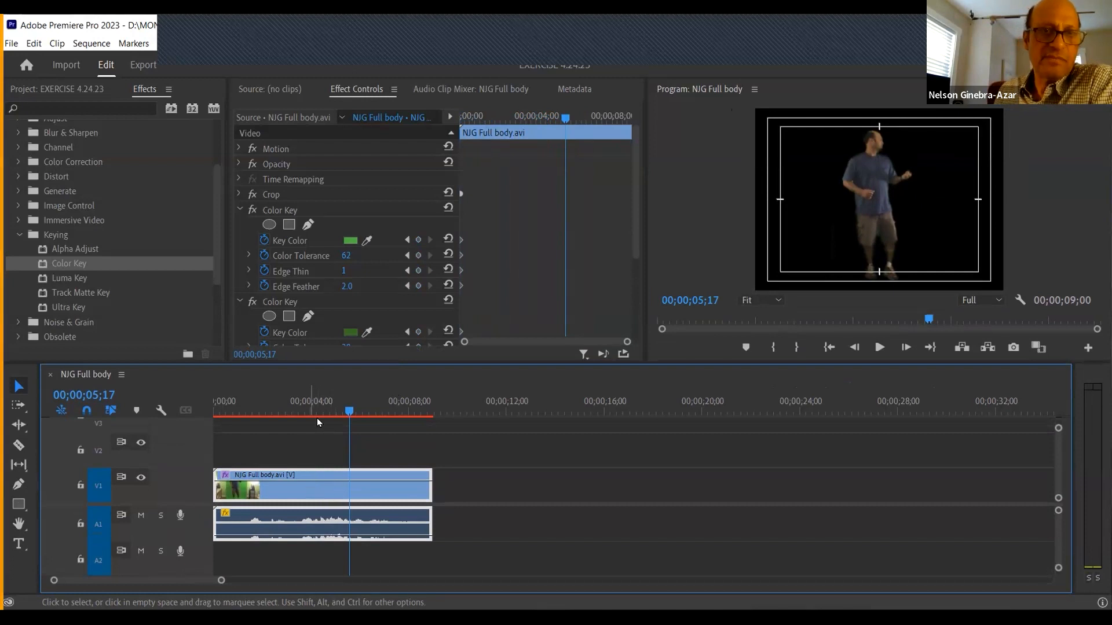
pyautogui.click(283, 410)
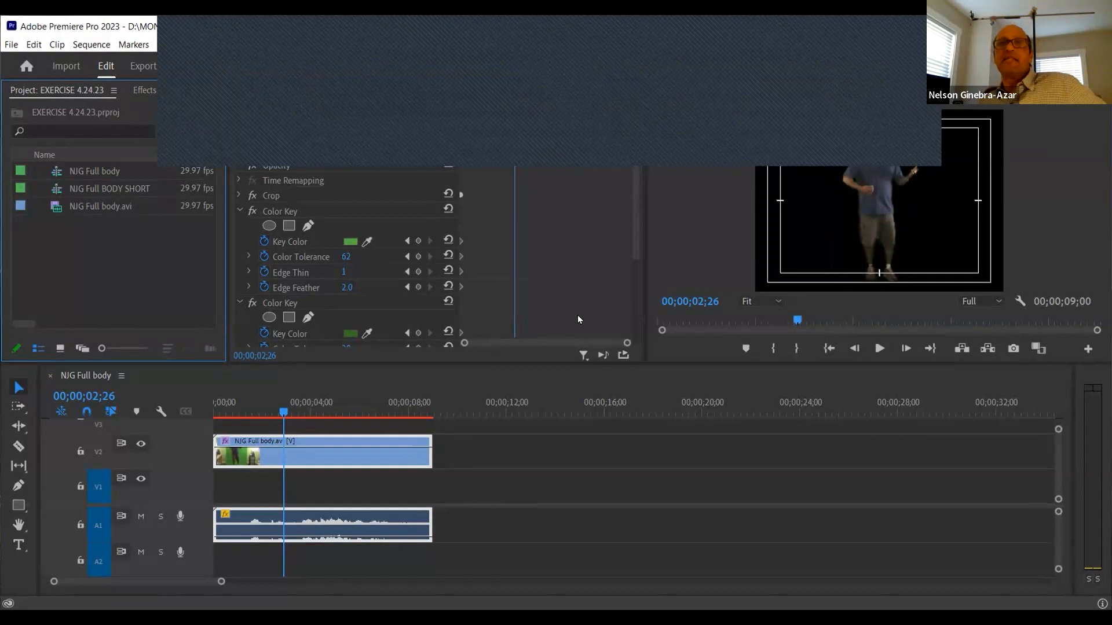
# Start a media import into the project, and browse DATA (D:) to the folder JUMPBACKS 1920x1080 > JUMPBACKS 1920x1080 16x9 V2.
pyautogui.rightClick(110, 245)
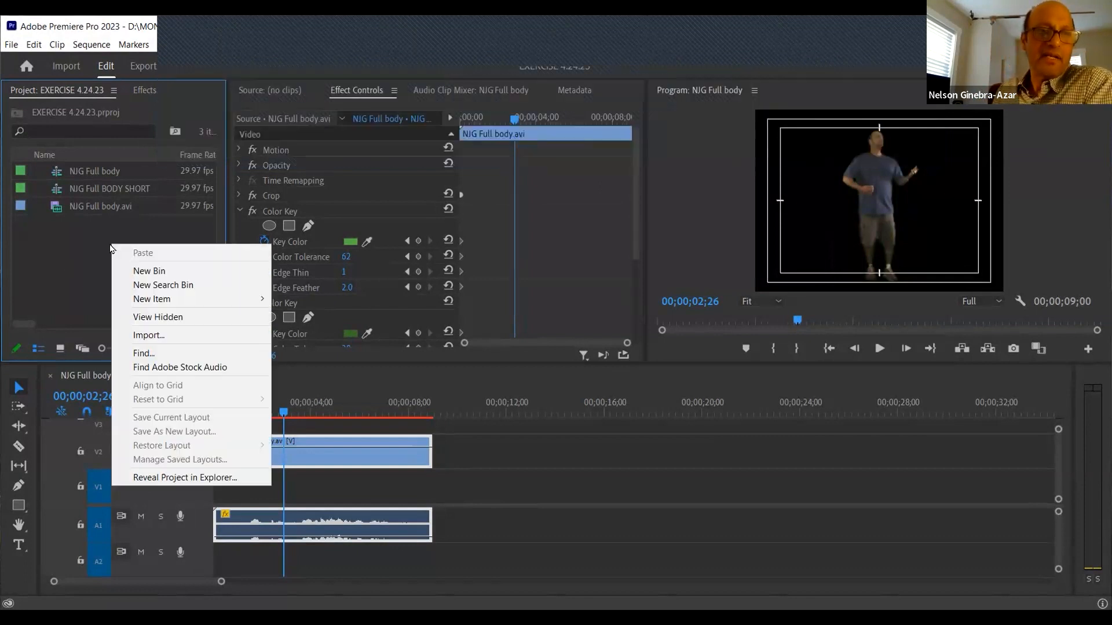
pyautogui.moveTo(156, 299)
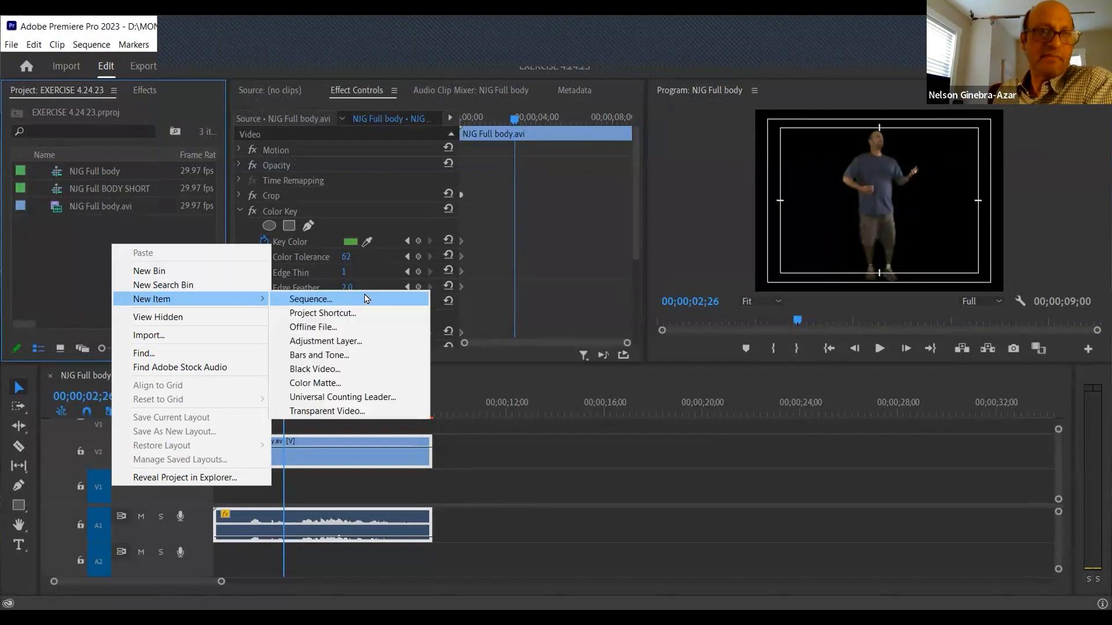
pyautogui.click(155, 333)
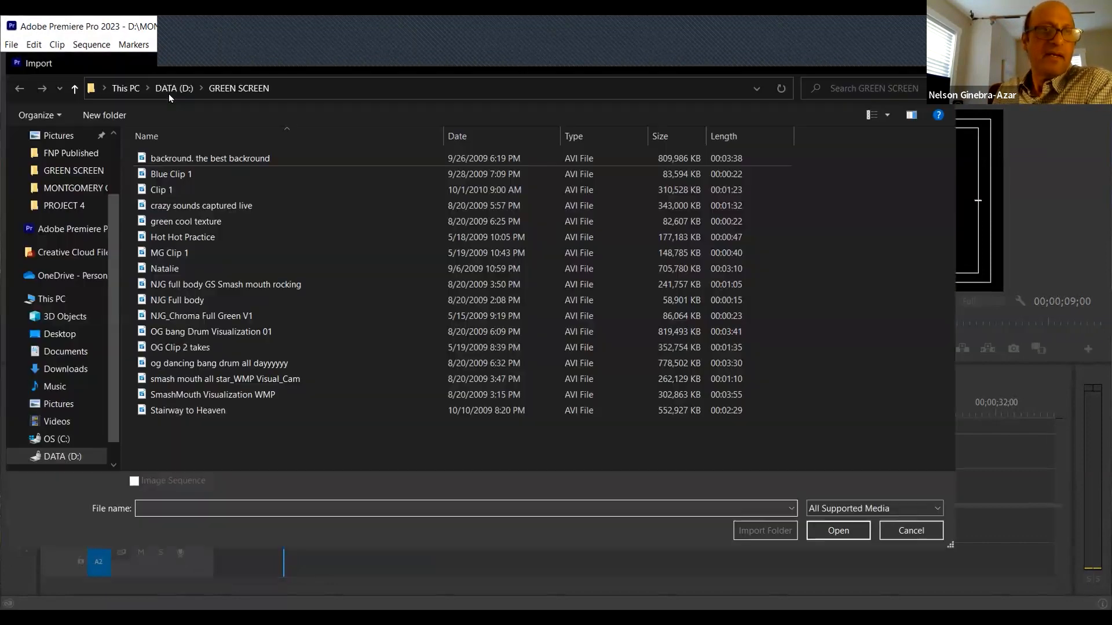
pyautogui.click(175, 88)
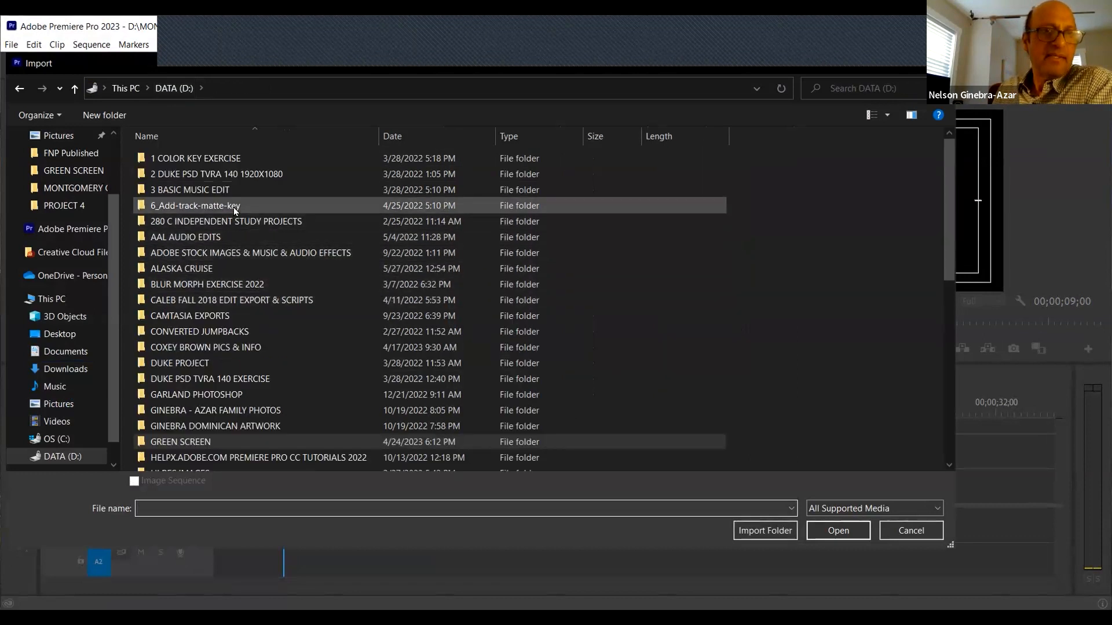
pyautogui.scroll(-3, 238, 206)
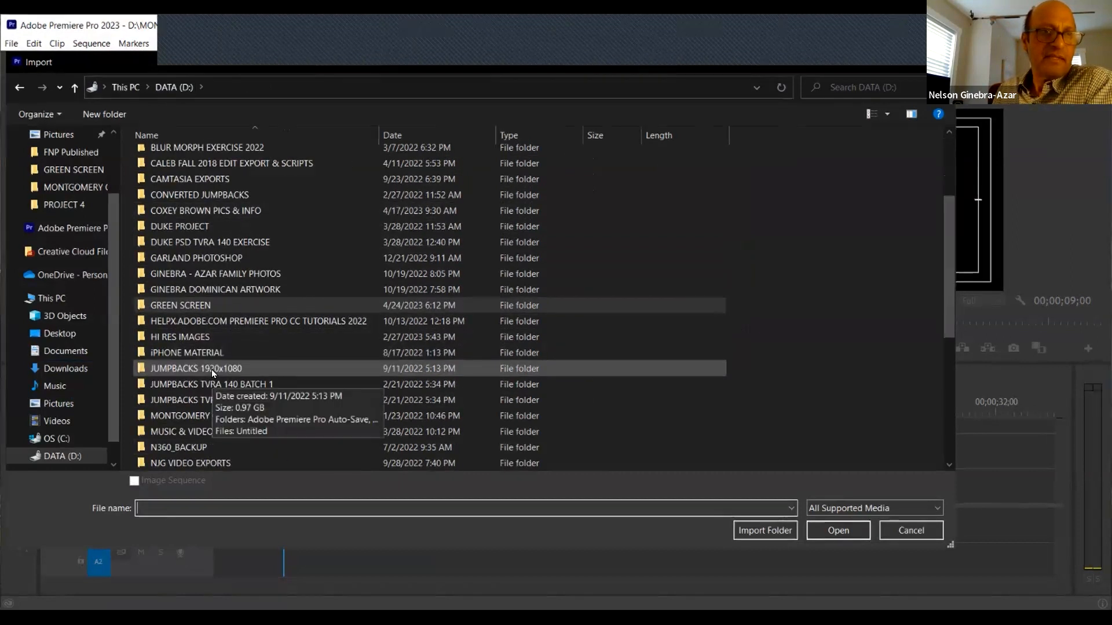
pyautogui.doubleClick(211, 370)
pyautogui.doubleClick(239, 188)
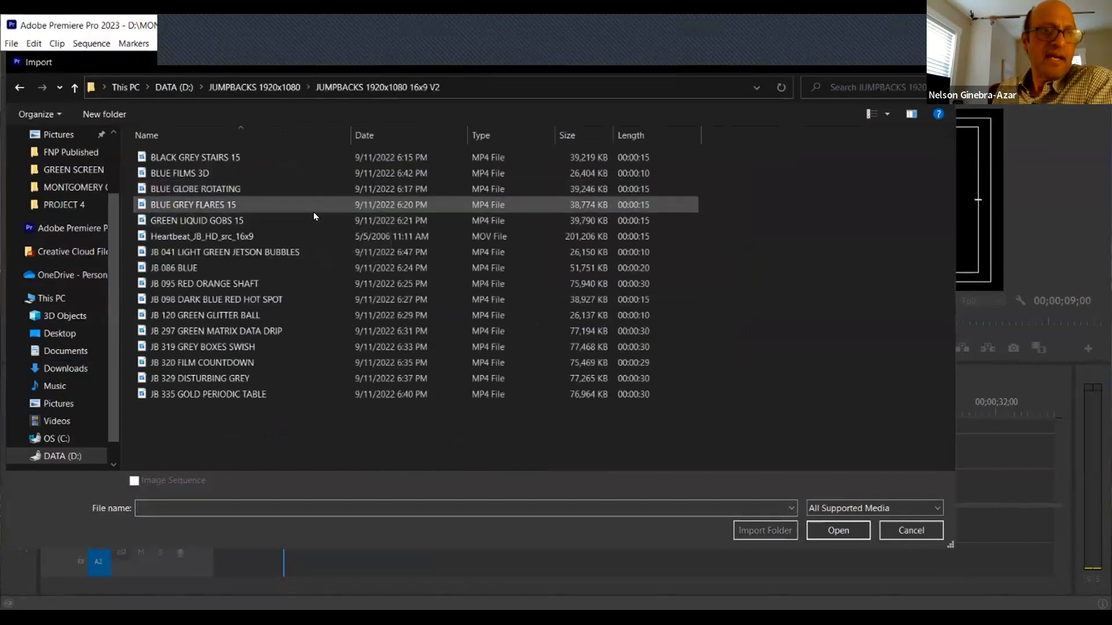
# Import BLUE GREY FLARES 15, GREEN LIQUID GOBS 15, JB 297 GREEN MATRIX DATA DRIP, JB 319 GREY BOXES SWISH and JB 320 FILM COUNTDOWN.
pyautogui.click(183, 205)
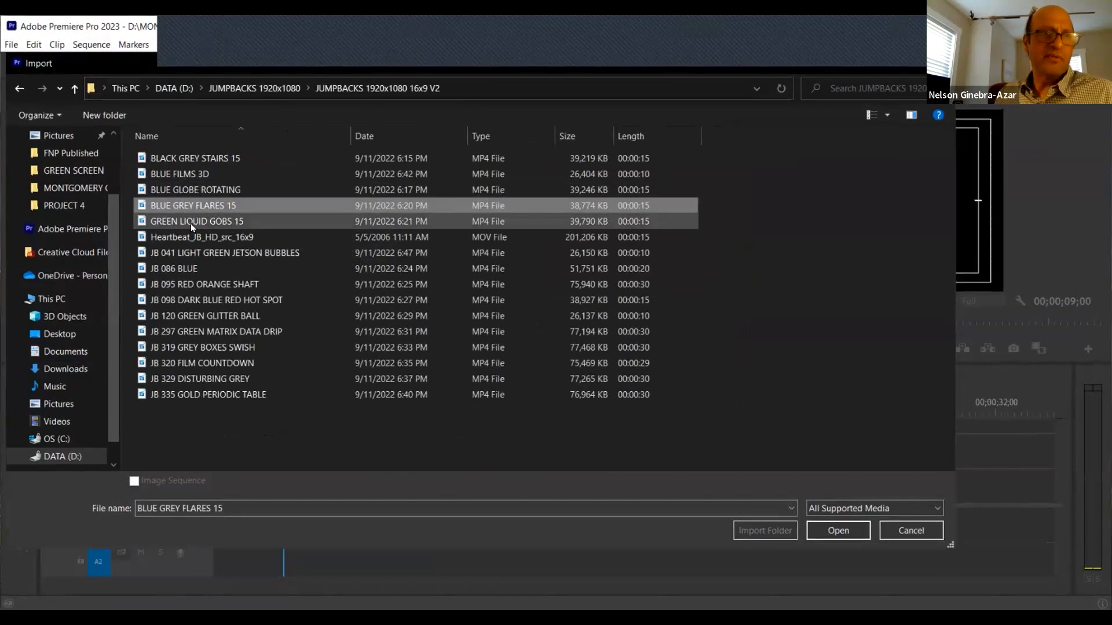
pyautogui.keyDown('ctrl'); pyautogui.click(190, 224); pyautogui.keyUp('ctrl')
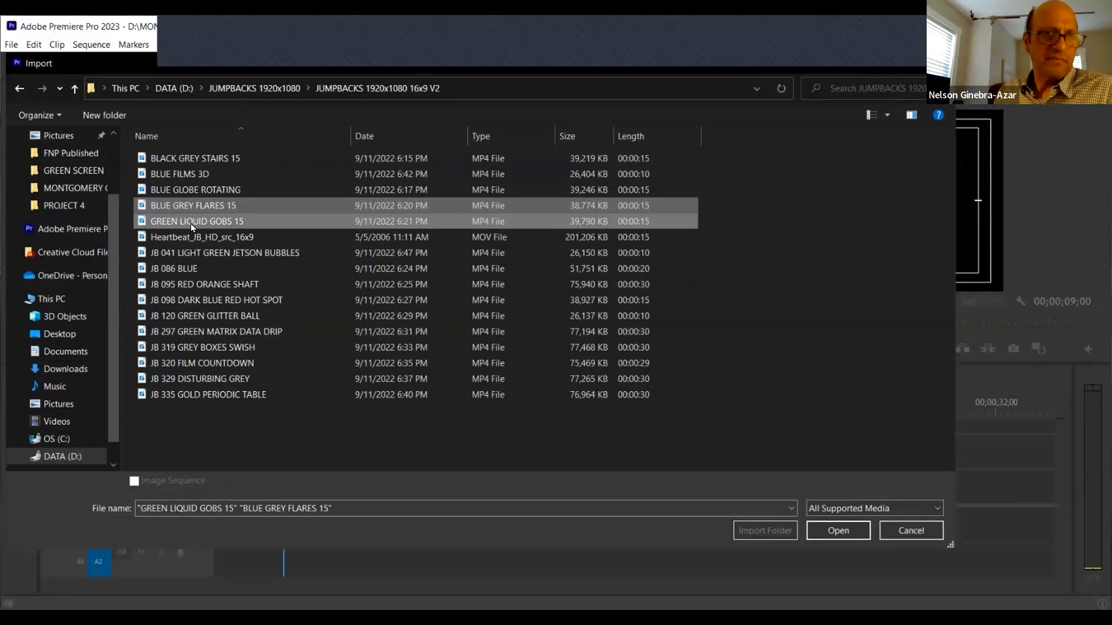
pyautogui.keyDown('ctrl'); pyautogui.click(252, 331); pyautogui.keyUp('ctrl')
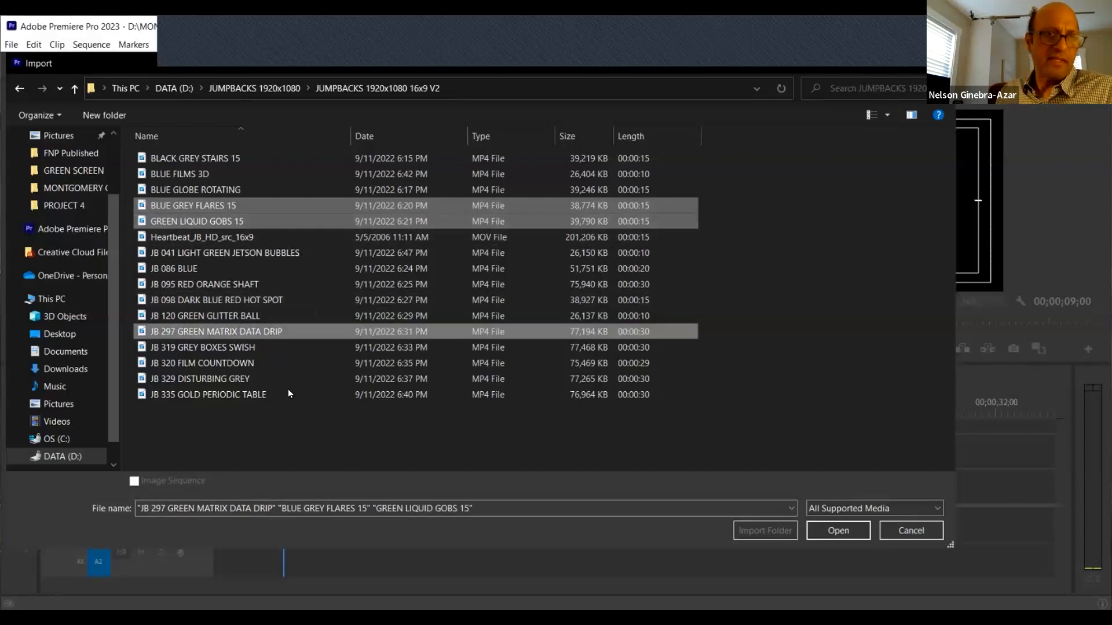
pyautogui.keyDown('ctrl'); pyautogui.click(232, 346); pyautogui.keyUp('ctrl')
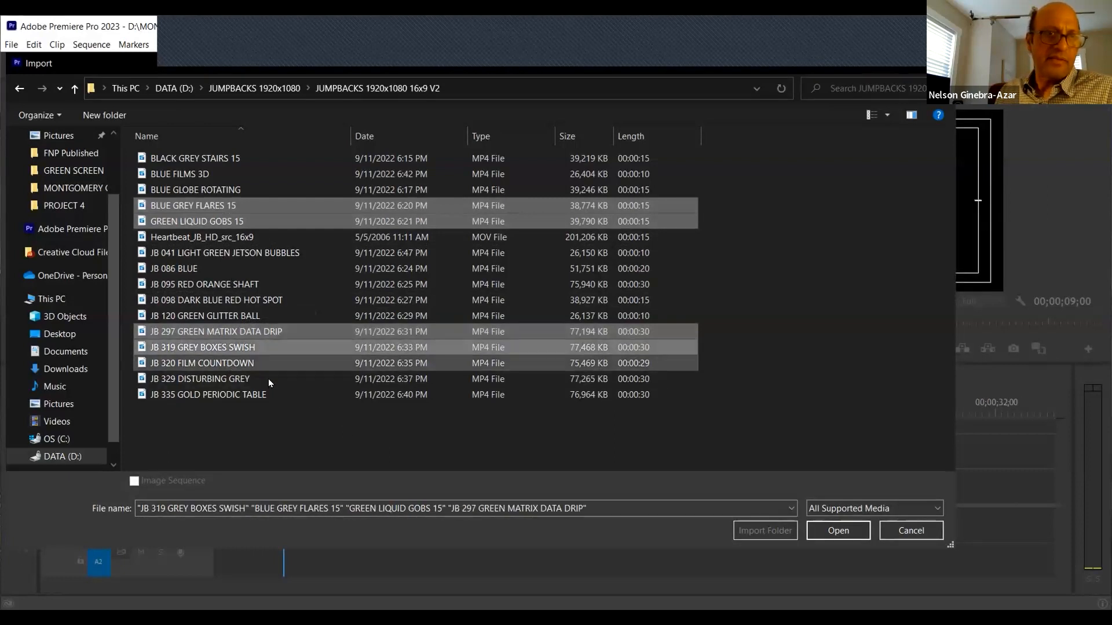
pyautogui.keyDown('ctrl'); pyautogui.click(263, 364); pyautogui.keyUp('ctrl')
pyautogui.click(838, 530)
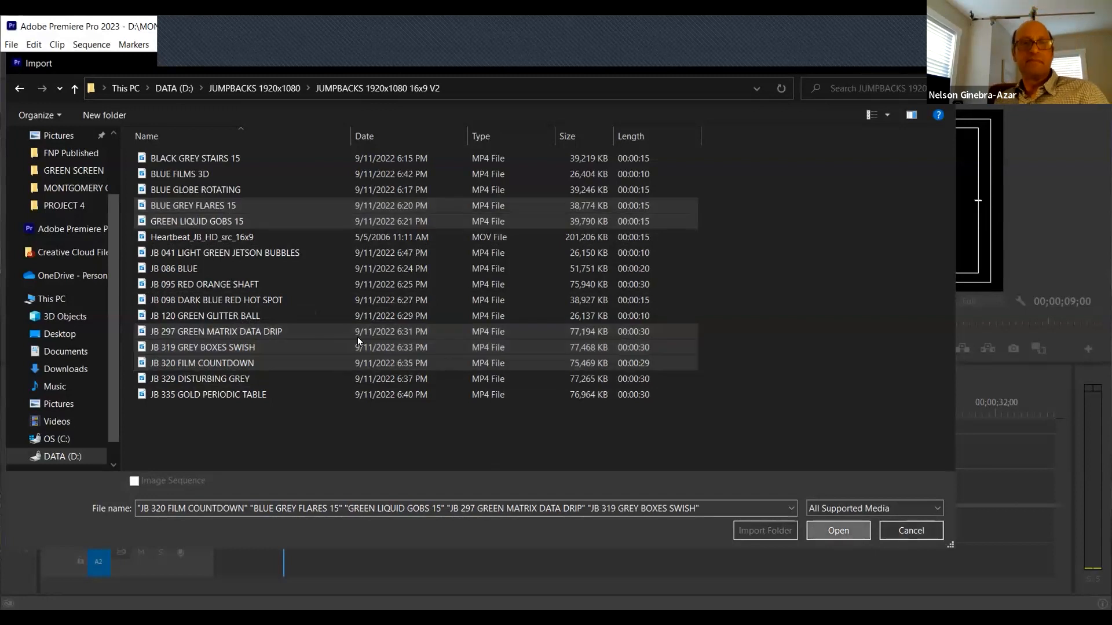
# Preview GREEN LIQUID GOBS 15.mp4 in the Source monitor, and place it on V1 from the sequence start, trimmed to the keyed clip's end.
pyautogui.hscroll(2, 127, 324)
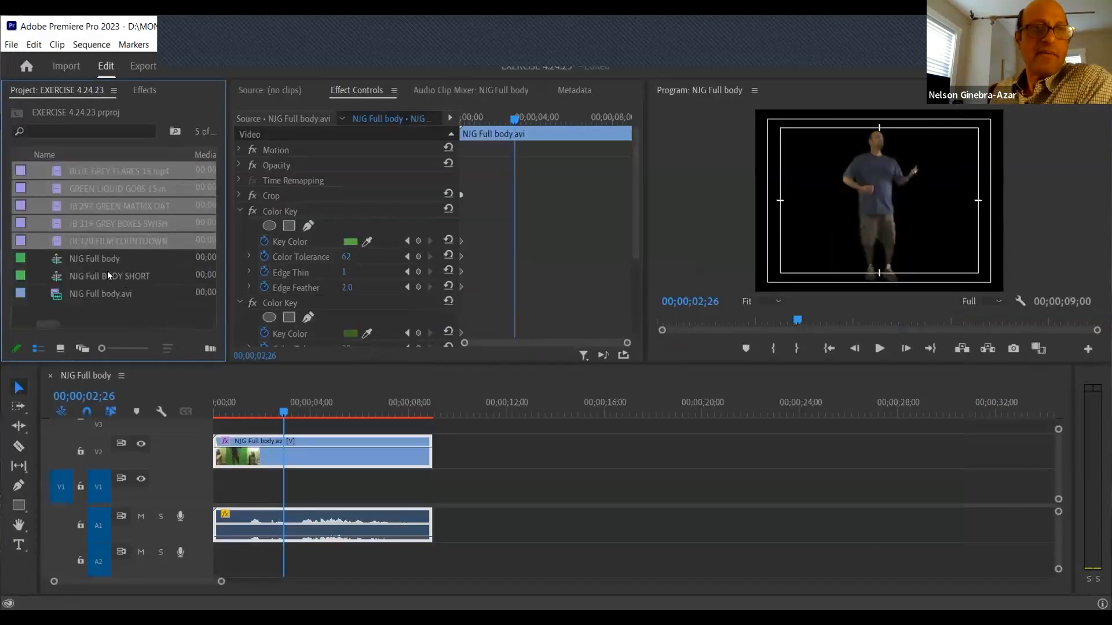
pyautogui.doubleClick(51, 170)
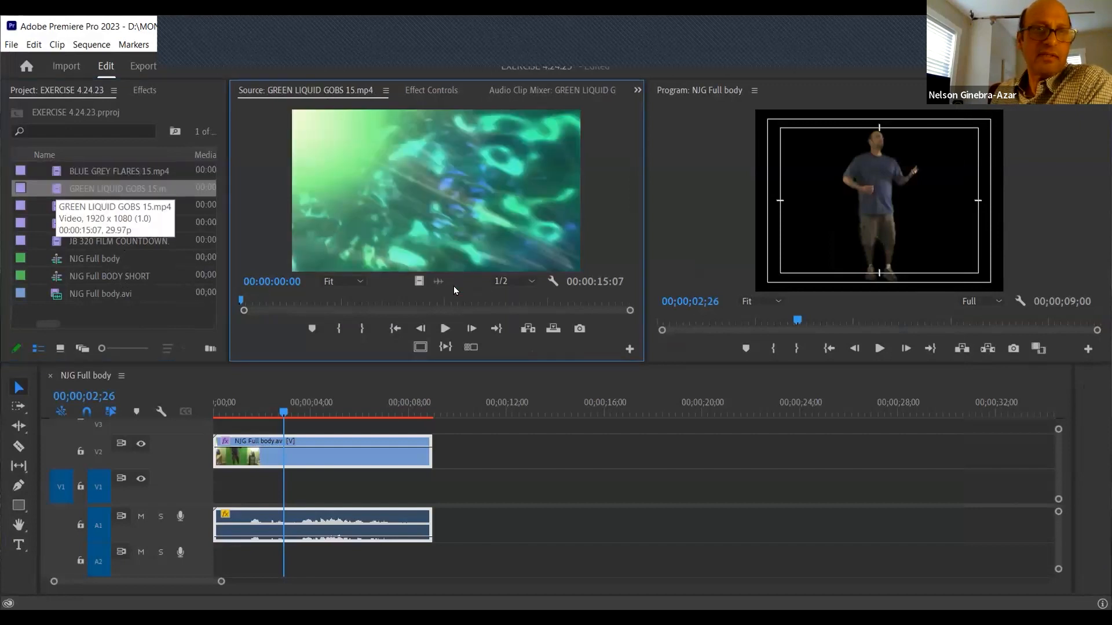
pyautogui.moveTo(289, 301); pyautogui.dragTo(258, 303)
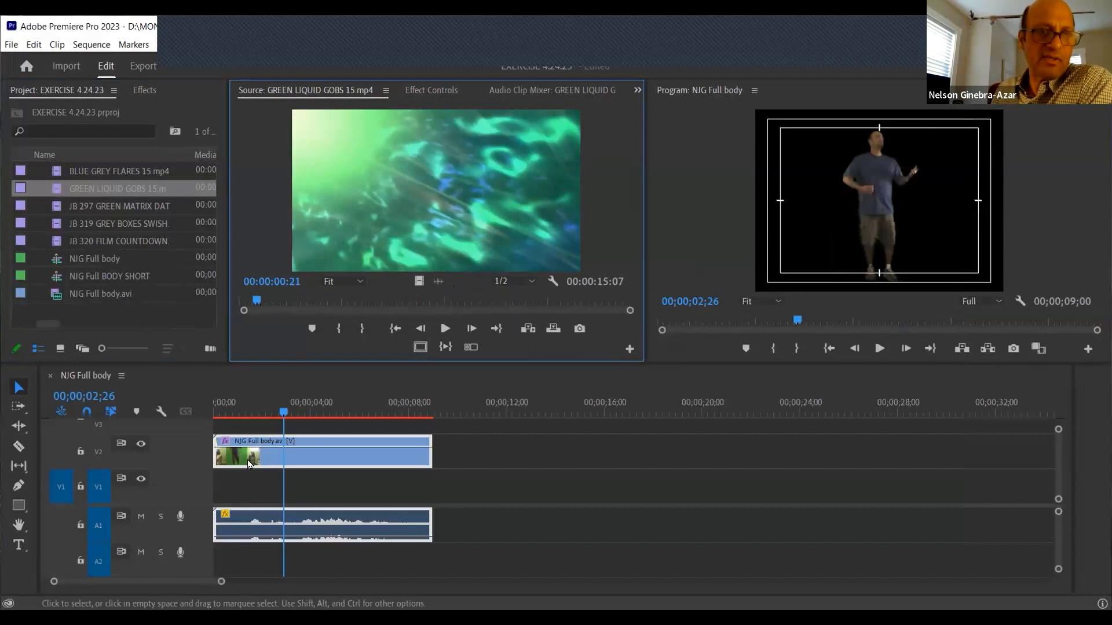
pyautogui.moveTo(329, 407); pyautogui.dragTo(302, 407)
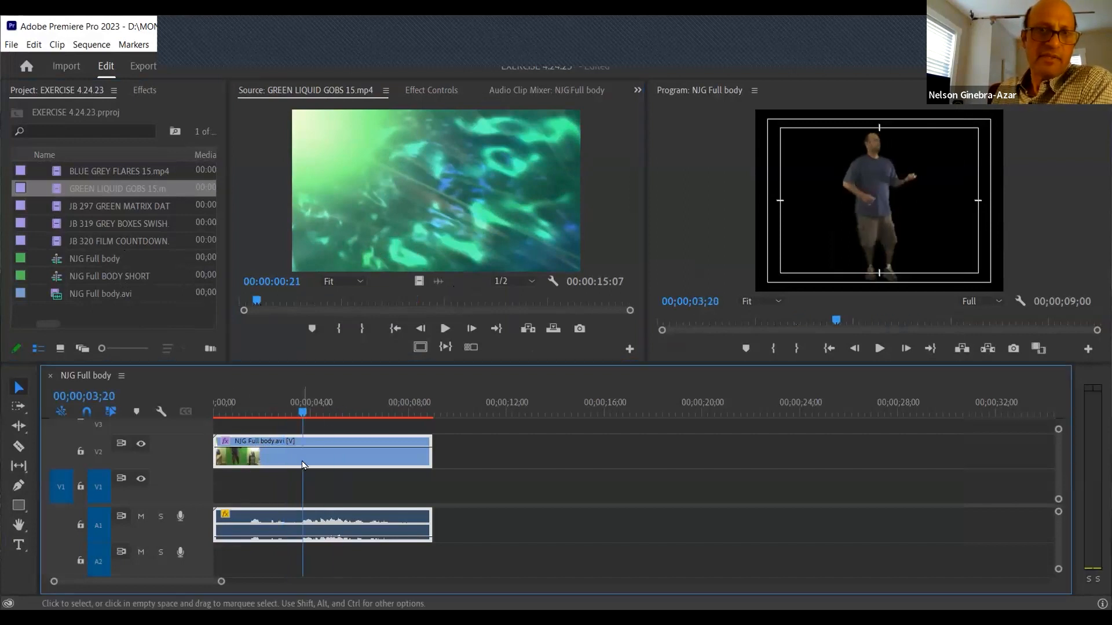
pyautogui.moveTo(424, 223); pyautogui.dragTo(203, 486)
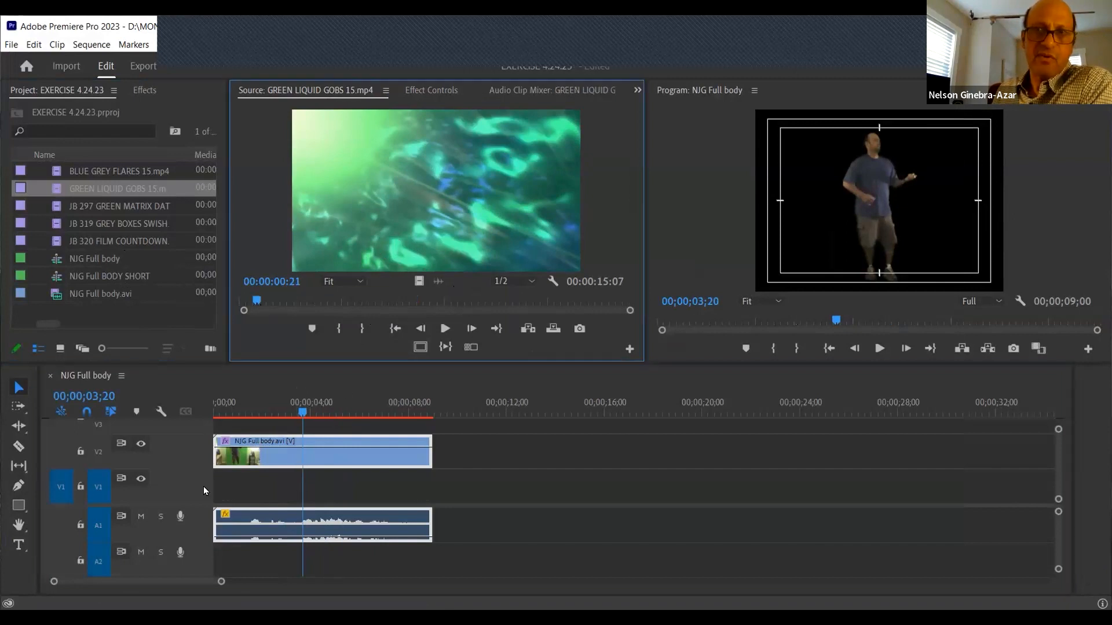
pyautogui.moveTo(494, 486); pyautogui.dragTo(432, 485)
# Play the composite of the man over the green liquid background, and return to the start of the sequence.
pyautogui.moveTo(249, 406)
pyautogui.mouseDown()
pyautogui.moveTo(234, 401)
pyautogui.moveTo(259, 404)
pyautogui.mouseUp()
pyautogui.press('space')
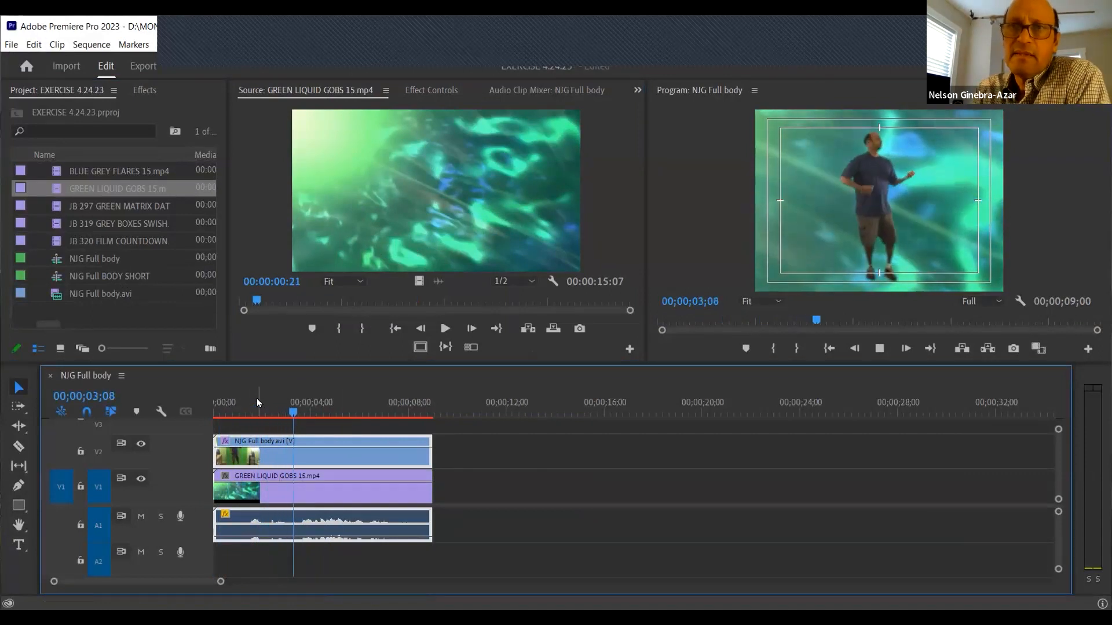
pyautogui.press('space')
pyautogui.moveTo(268, 411); pyautogui.dragTo(185, 419)
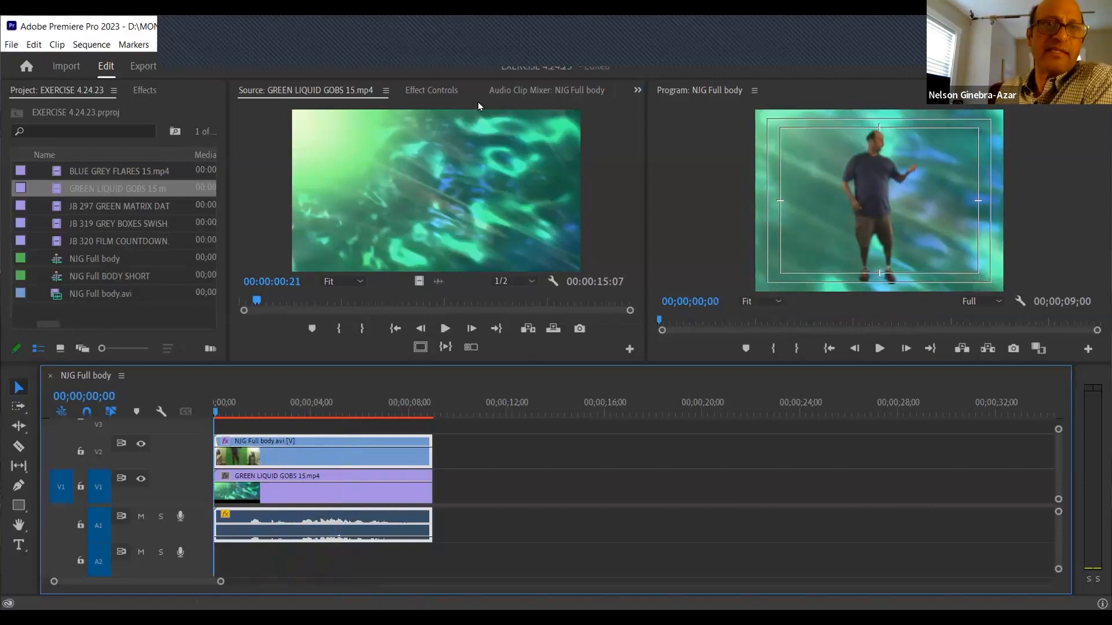
# Enable Position and Scale keyframing on the man's clip at the first frame, and move the playhead to 00;00;05;12.
pyautogui.click(430, 90)
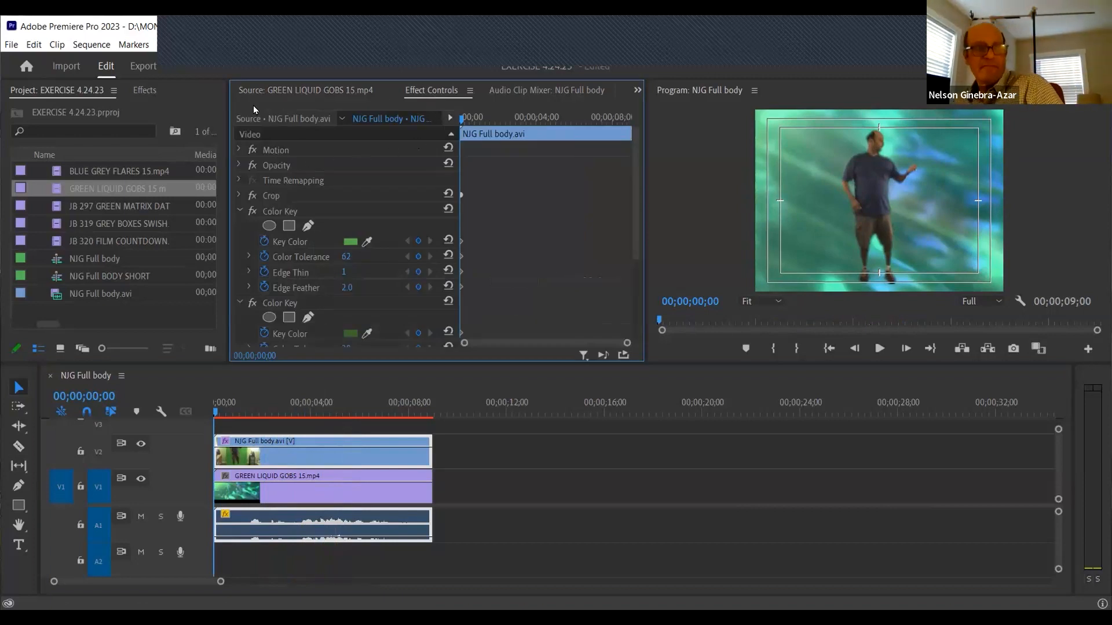
pyautogui.click(239, 149)
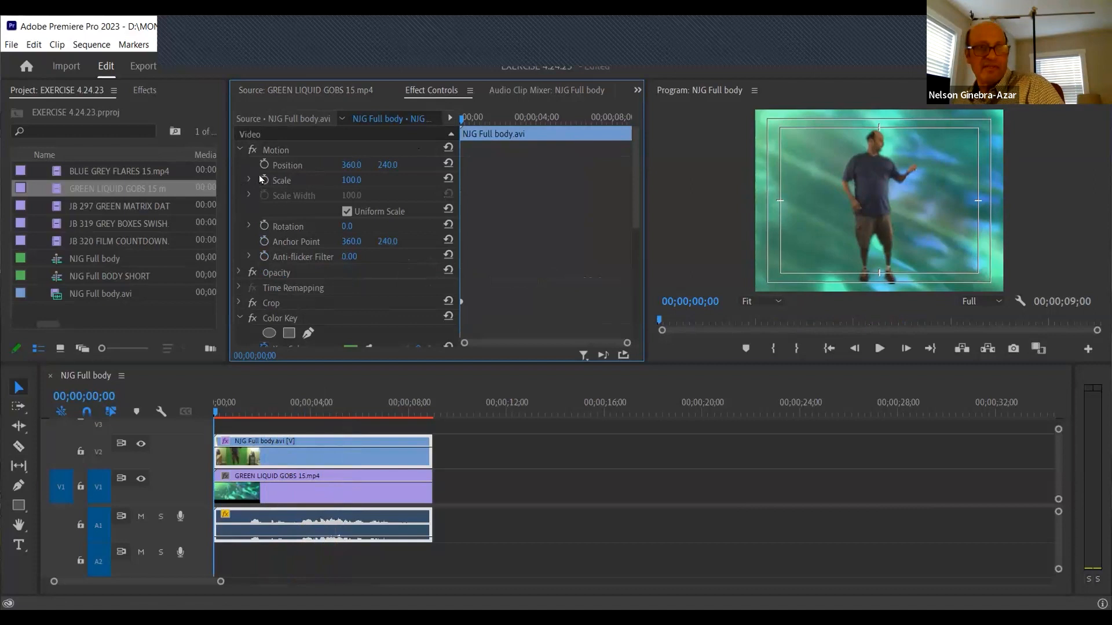
pyautogui.click(264, 165)
pyautogui.click(264, 180)
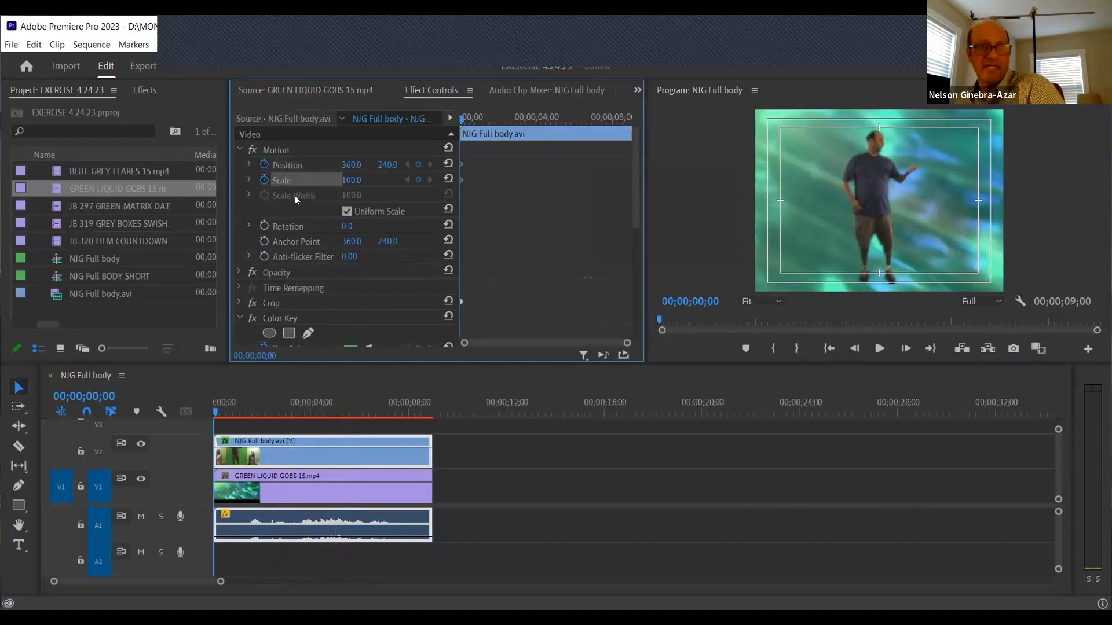
pyautogui.moveTo(462, 119); pyautogui.dragTo(561, 140)
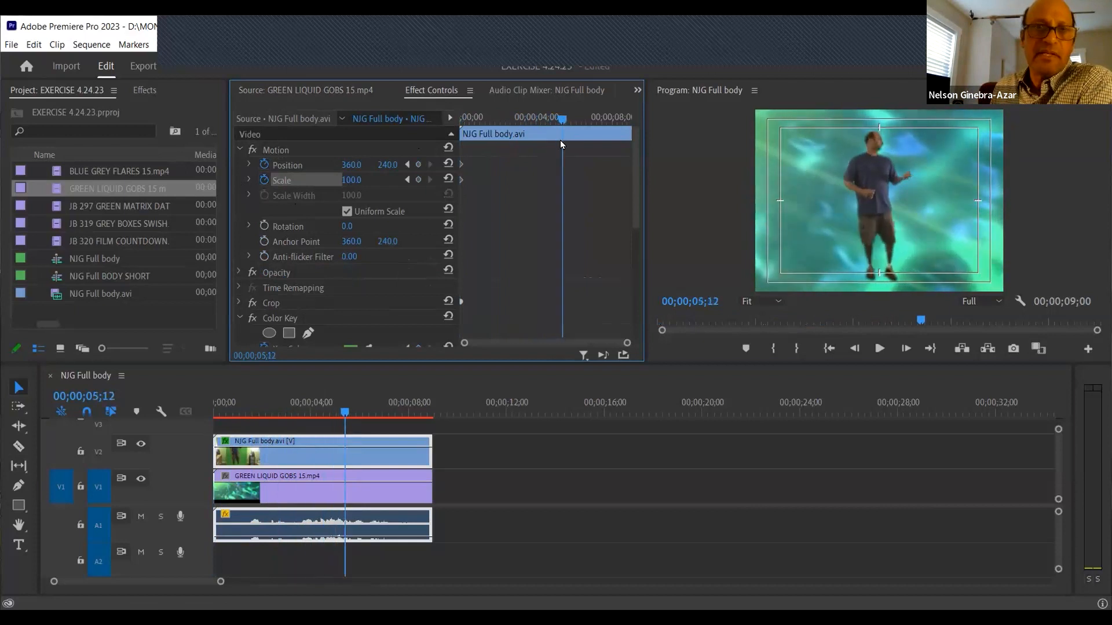
# Add Scale and Position keyframes to the man's clip at 00;00;05;06, with Scale 161 and Position 379, 341.
pyautogui.click(418, 179)
pyautogui.moveTo(351, 180)
pyautogui.mouseDown()
pyautogui.moveTo(388, 180)
pyautogui.moveTo(376, 165)
pyautogui.moveTo(440, 165)
pyautogui.moveTo(366, 169)
pyautogui.mouseUp()
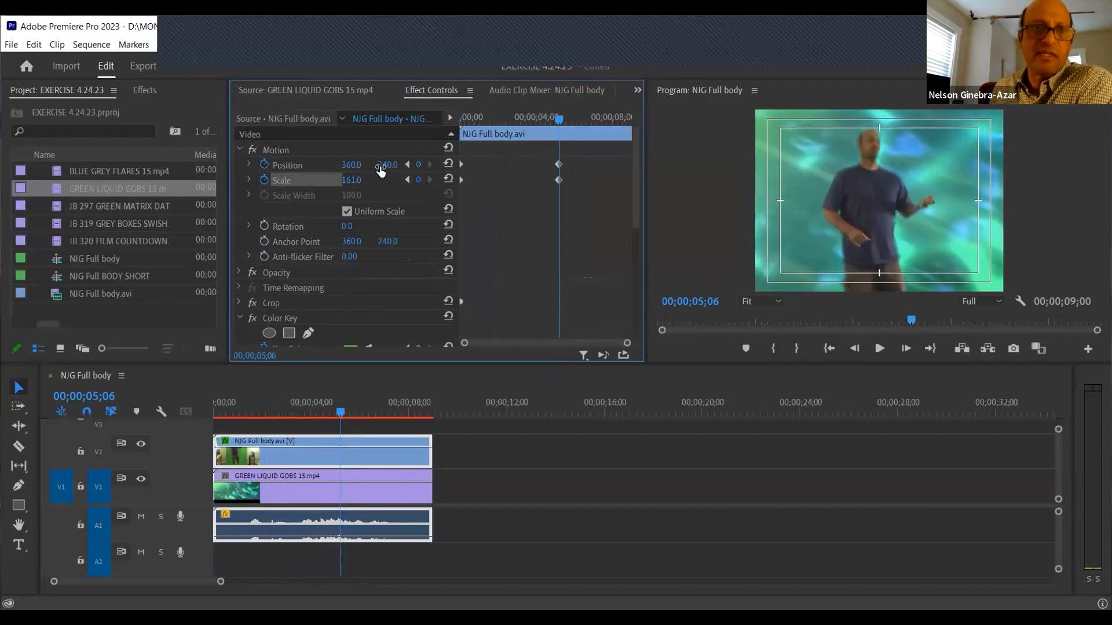
pyautogui.moveTo(388, 165); pyautogui.dragTo(391, 165)
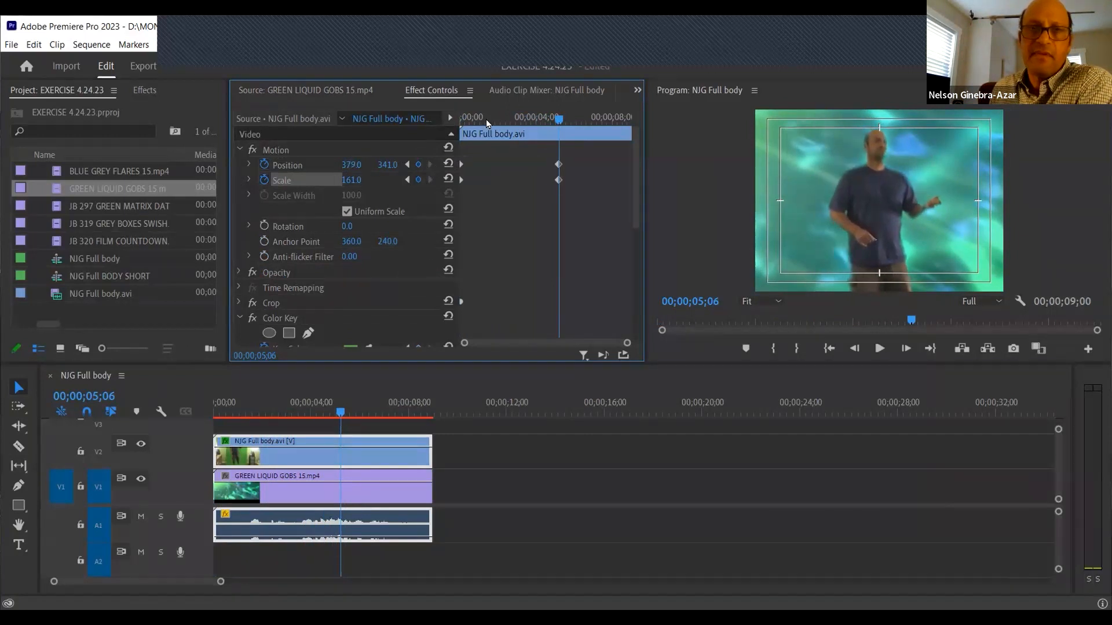
# Play the zoom animation from the start of the sequence, and move the playhead to 00;00;05;23.
pyautogui.press('Home')
pyautogui.press('space')
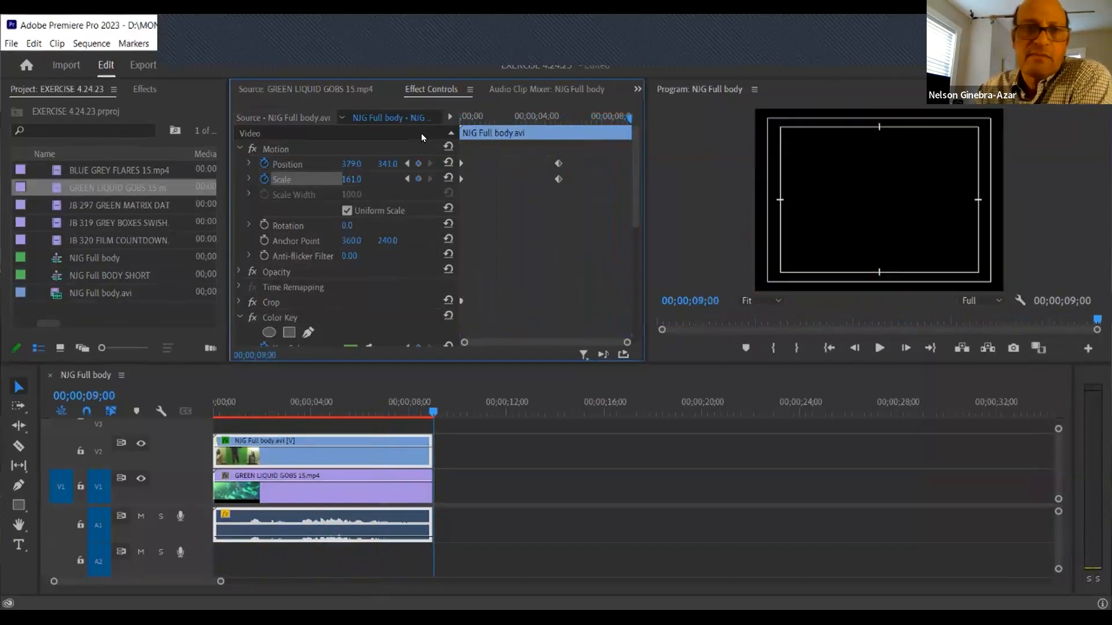
pyautogui.moveTo(336, 406)
pyautogui.mouseDown()
pyautogui.moveTo(186, 406)
pyautogui.moveTo(354, 410)
pyautogui.mouseUp()
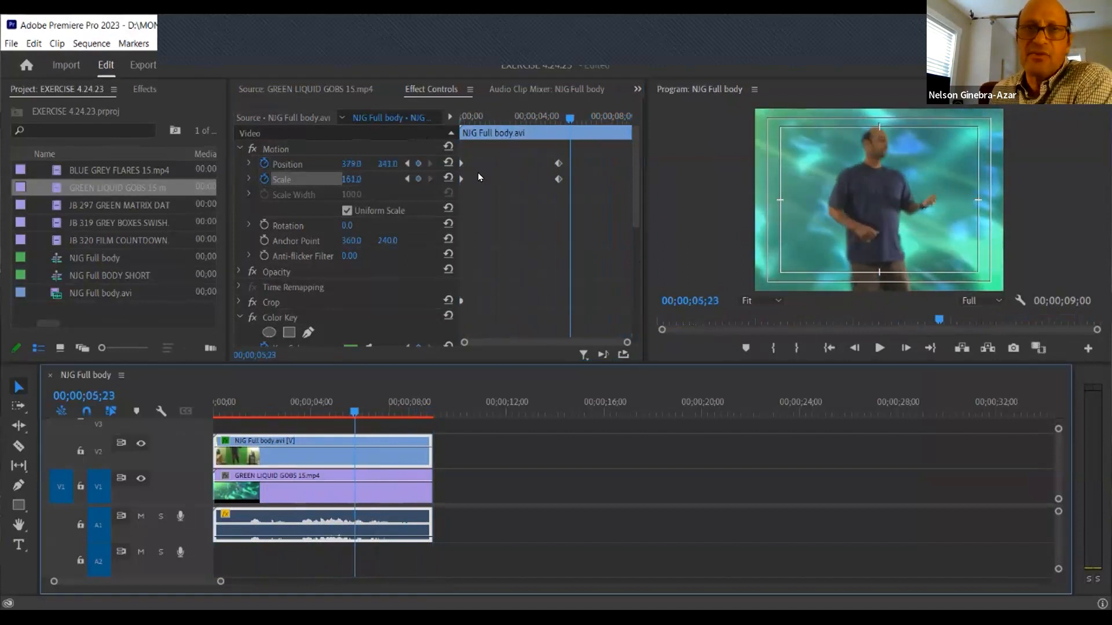
# Collapse the Motion and both Color Key settings of the man's clip.
pyautogui.click(238, 148)
pyautogui.click(241, 210)
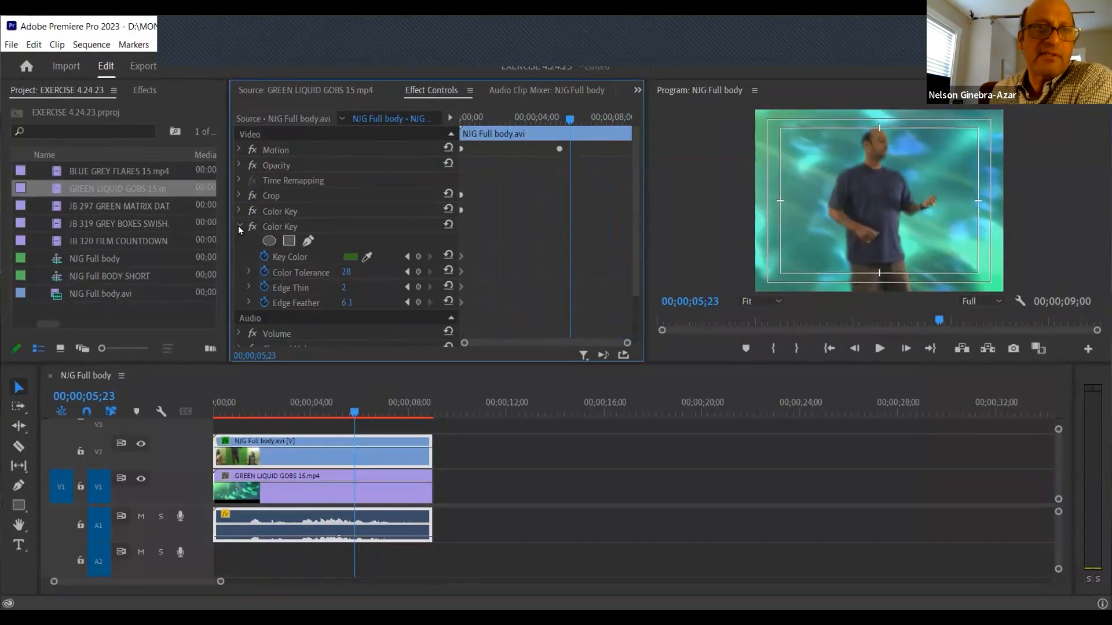
pyautogui.click(239, 227)
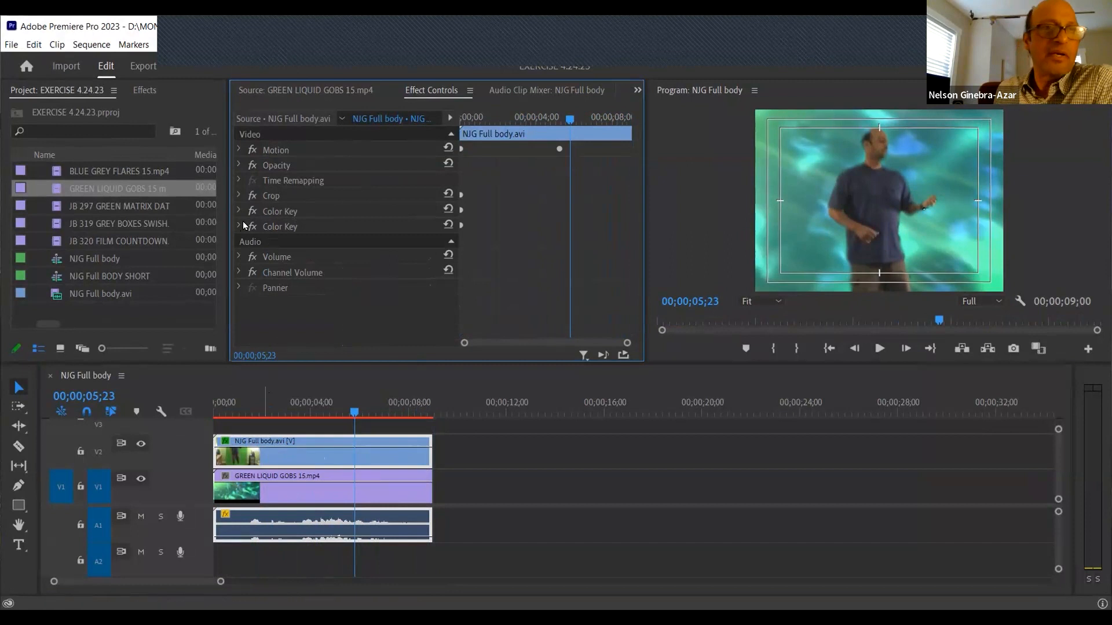
# Return to the sequence start, and apply the Brightness & Contrast effect from the Color Correction video effects to the man's clip.
pyautogui.click(145, 91)
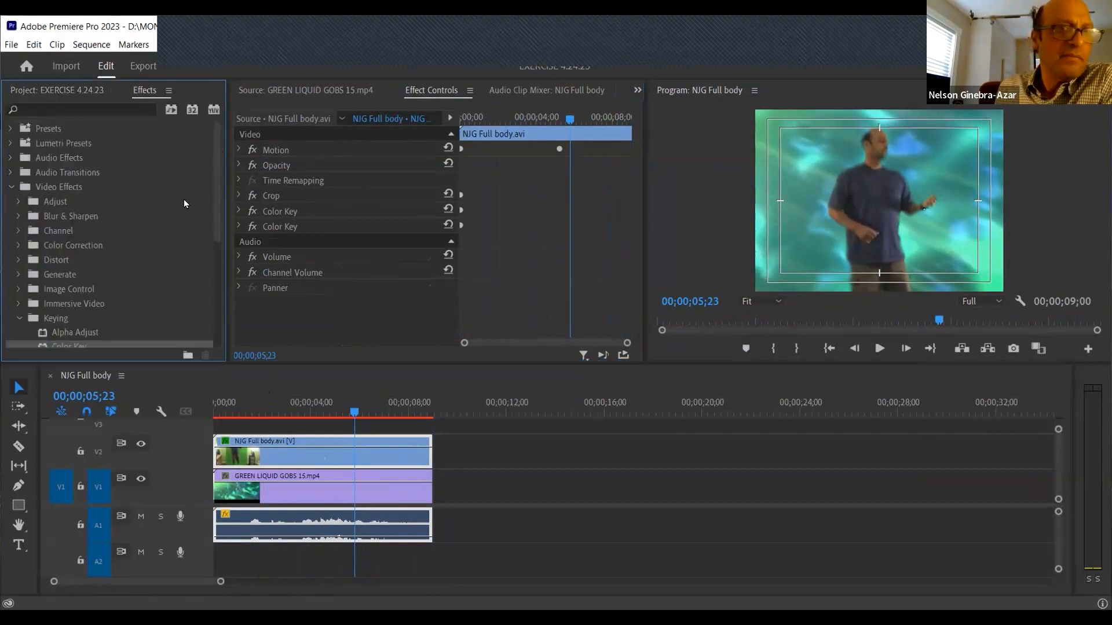
pyautogui.click(19, 202)
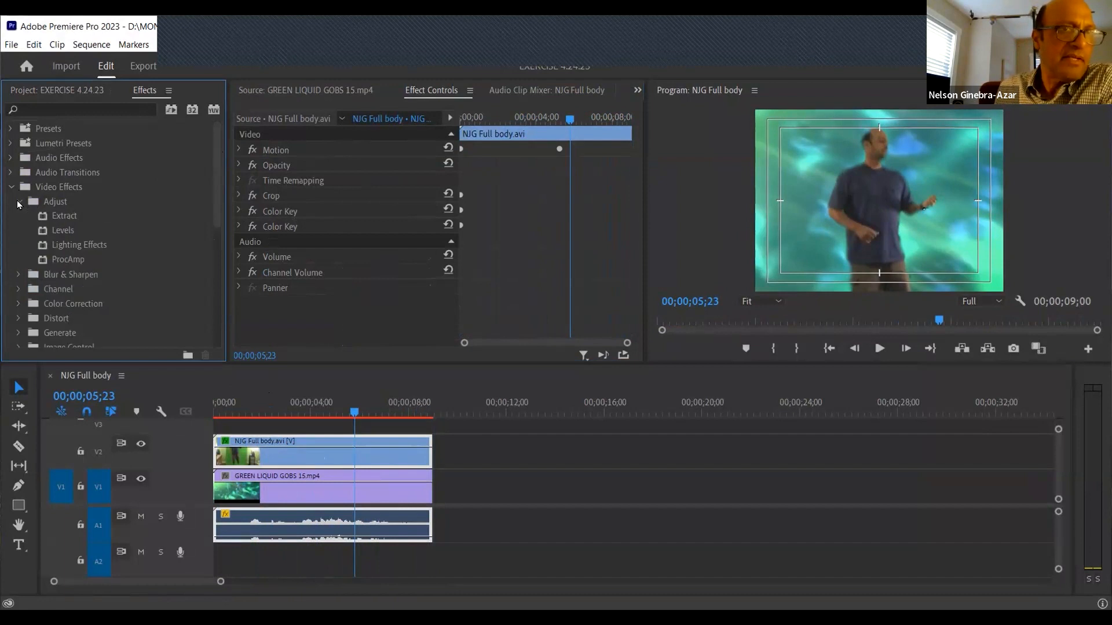
pyautogui.moveTo(284, 411); pyautogui.dragTo(212, 406)
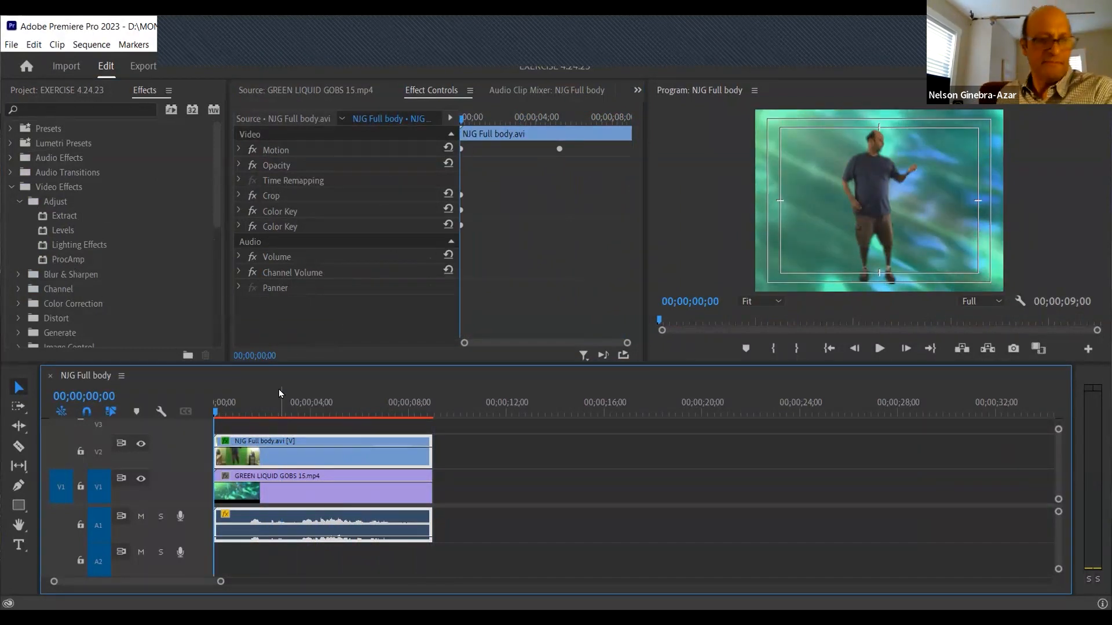
pyautogui.click(19, 202)
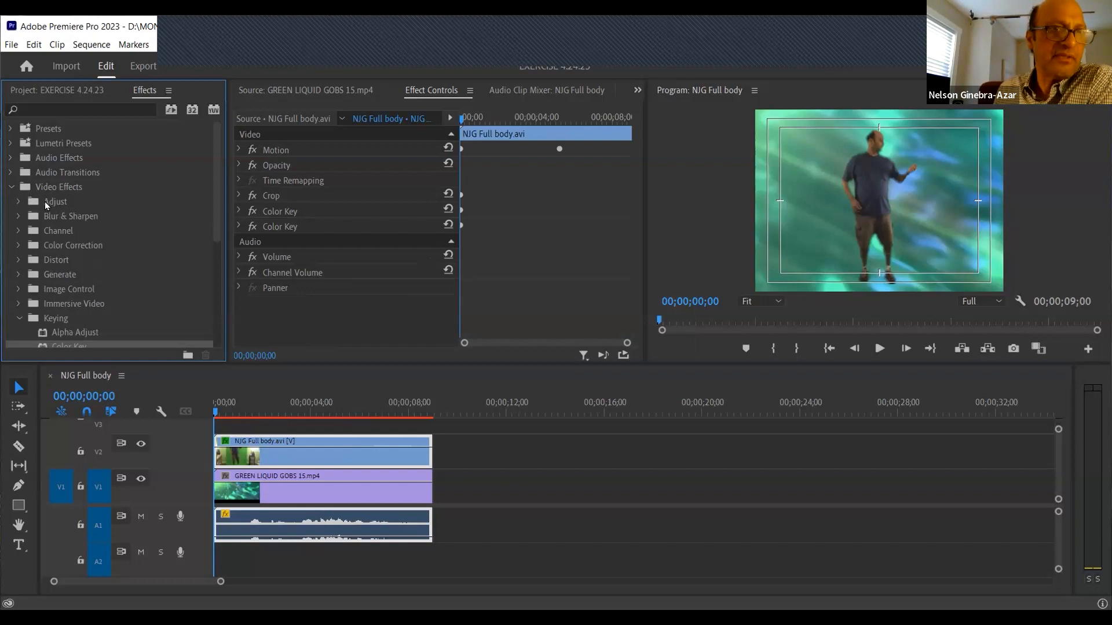
pyautogui.click(17, 246)
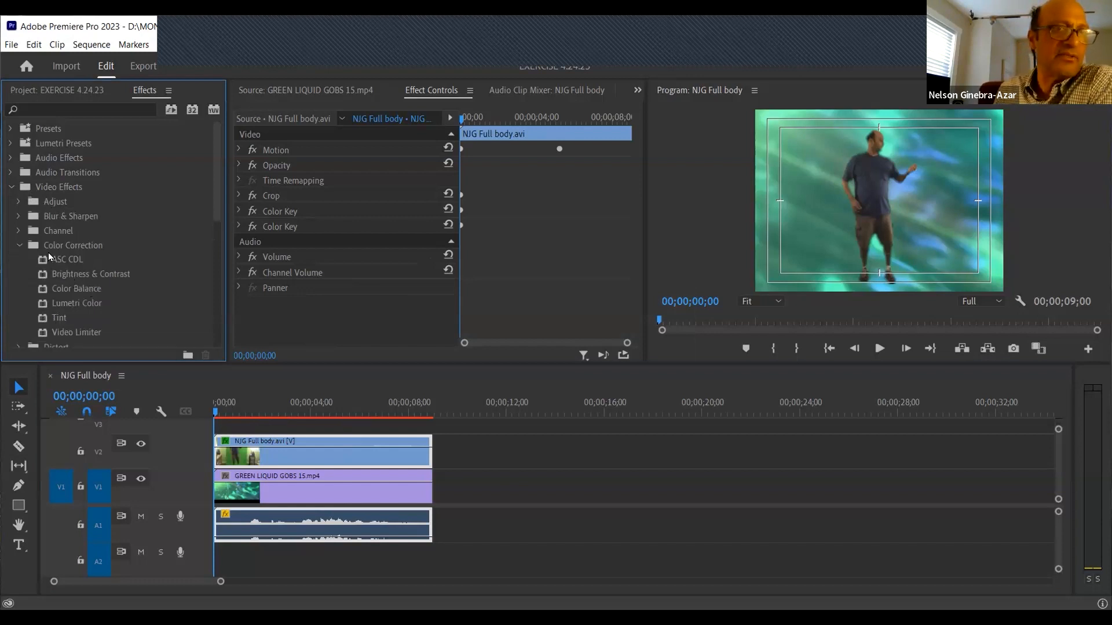
pyautogui.click(20, 245)
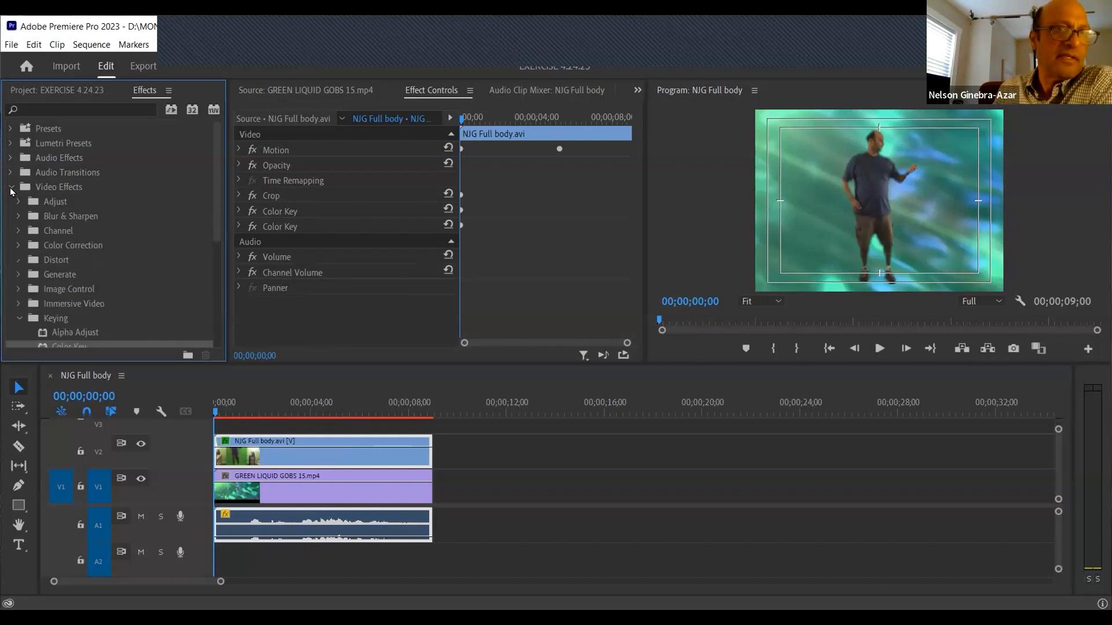
pyautogui.click(25, 189)
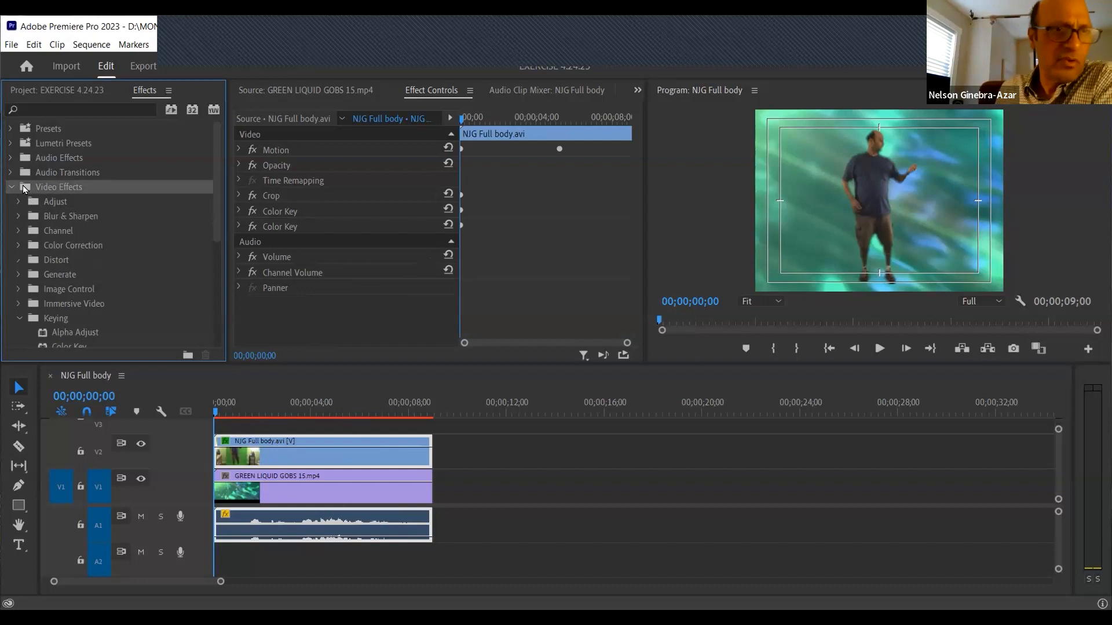
pyautogui.click(33, 247)
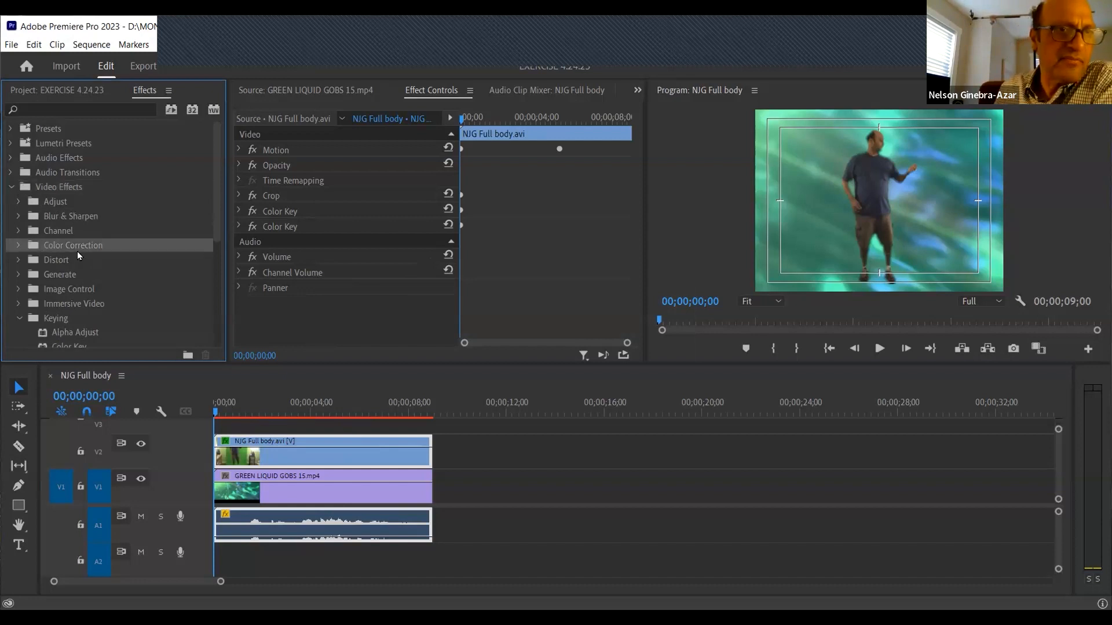
pyautogui.click(19, 246)
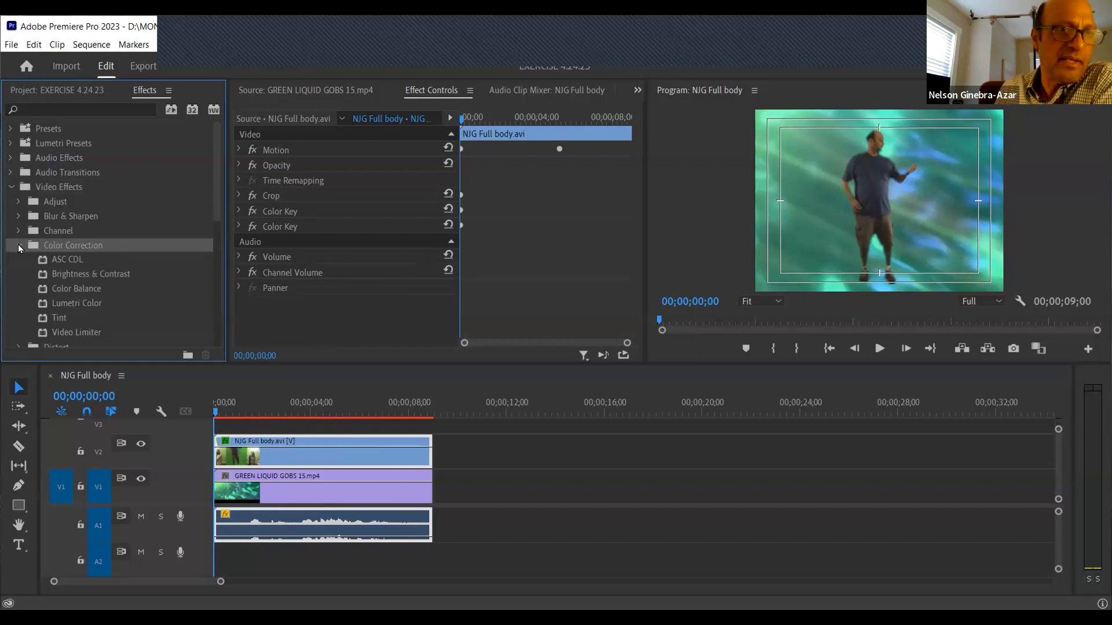
pyautogui.click(44, 278)
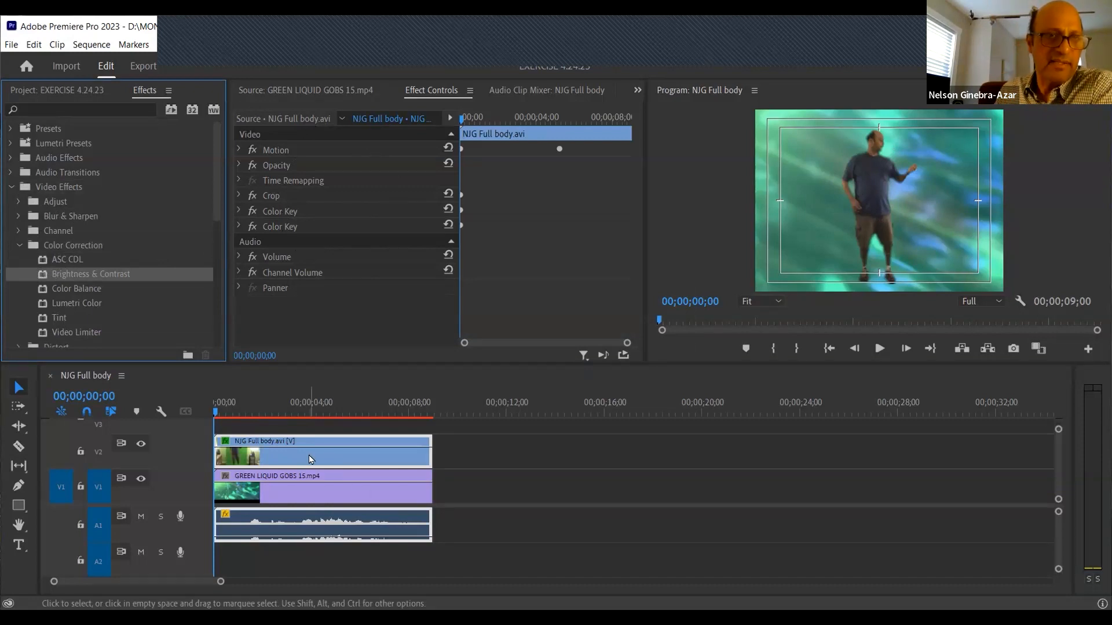
pyautogui.moveTo(81, 277); pyautogui.dragTo(289, 324)
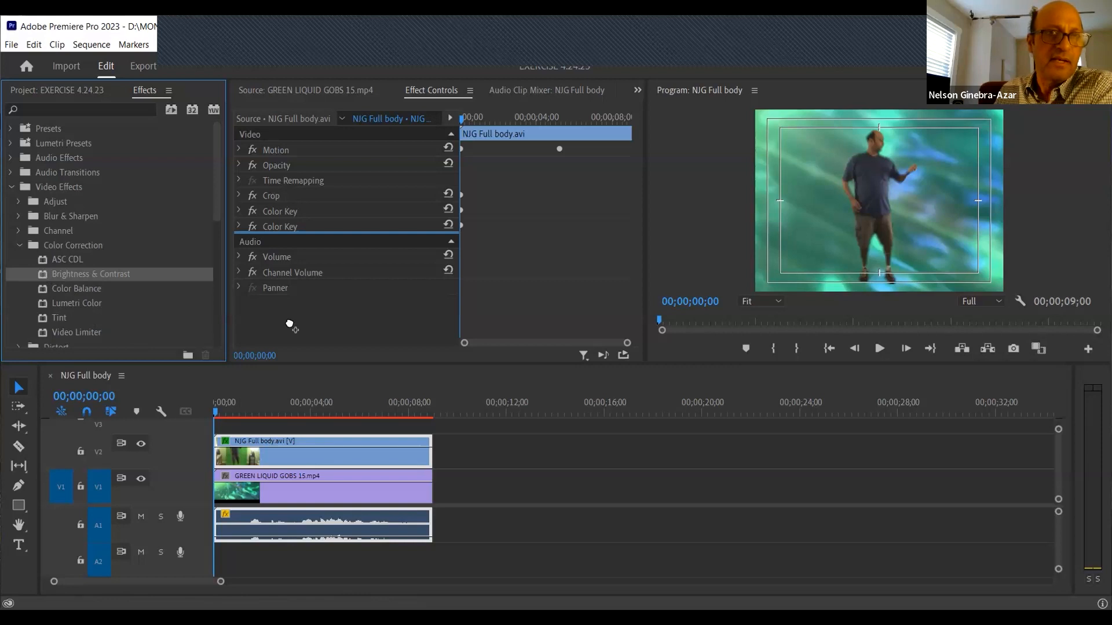
pyautogui.moveTo(340, 268); pyautogui.dragTo(340, 268)
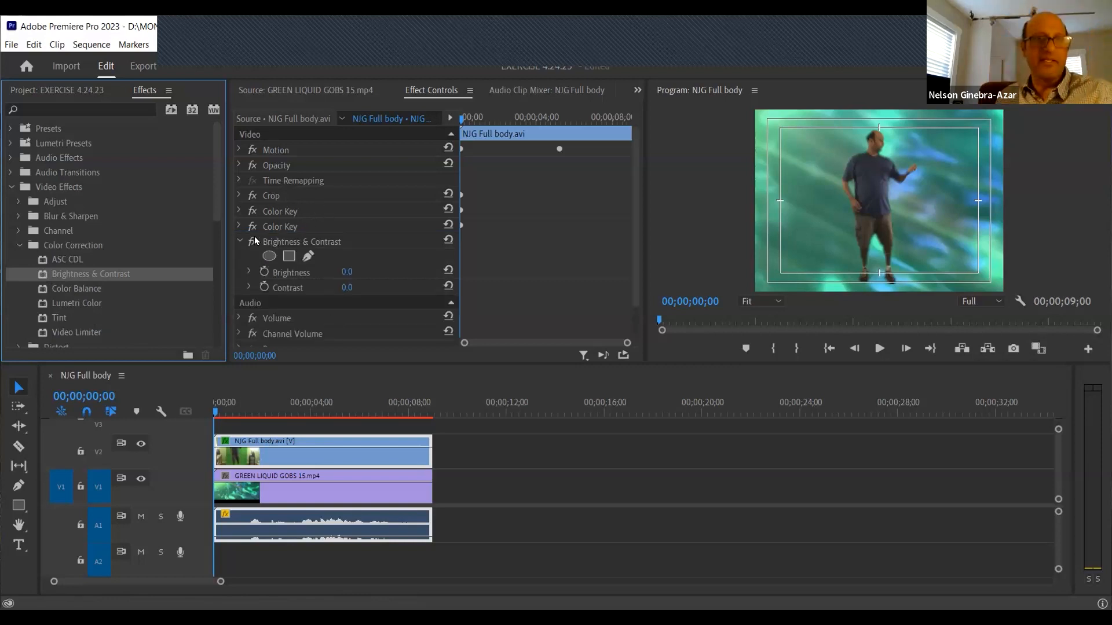
# Enable Brightness keyframing on the man's clip at the first frame, and set Brightness to 17.
pyautogui.click(240, 241)
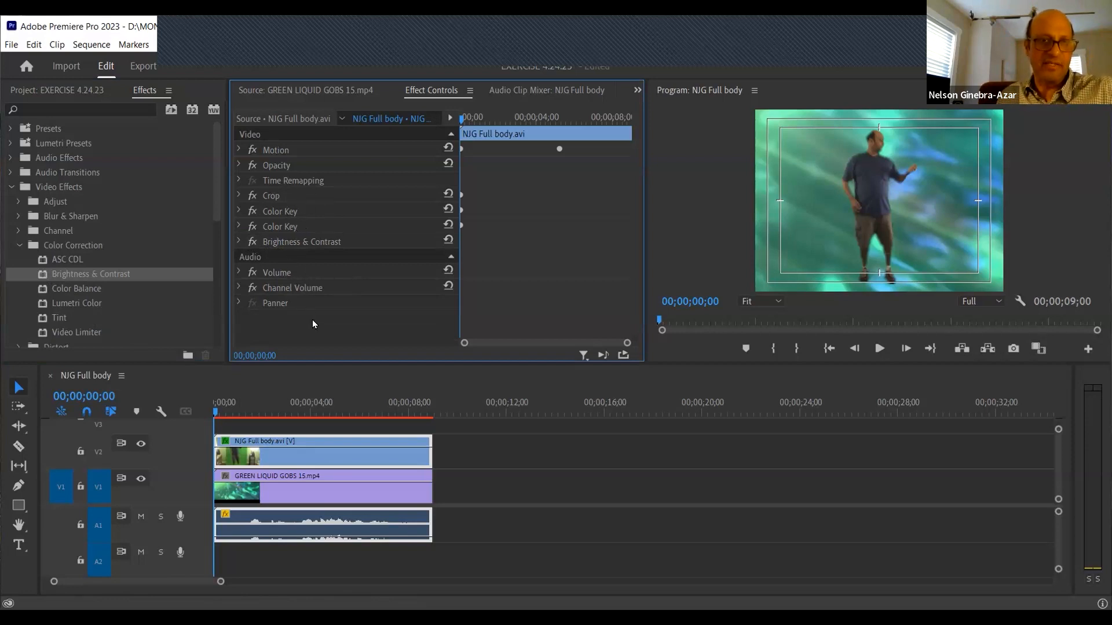
pyautogui.click(238, 240)
pyautogui.click(263, 273)
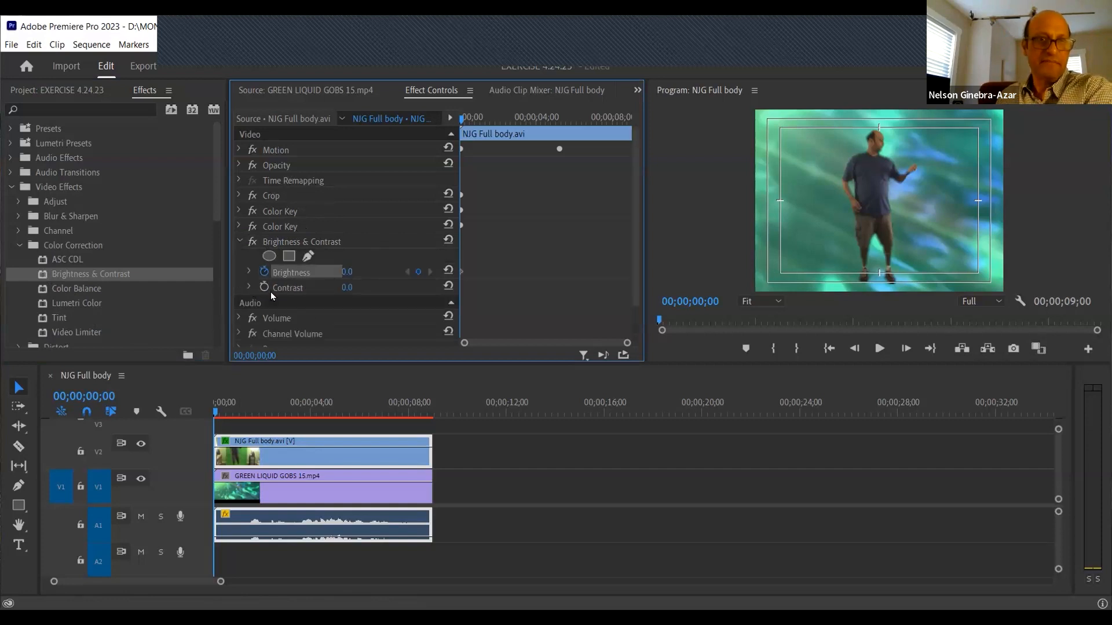
pyautogui.moveTo(348, 275); pyautogui.dragTo(367, 275)
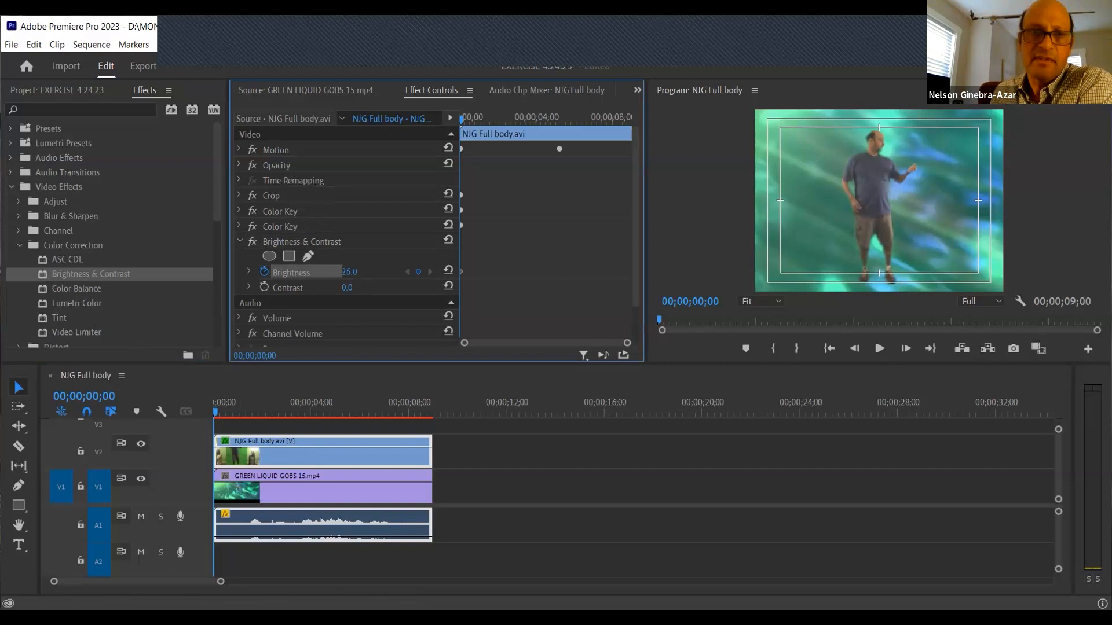
pyautogui.click(351, 272)
pyautogui.write('0')
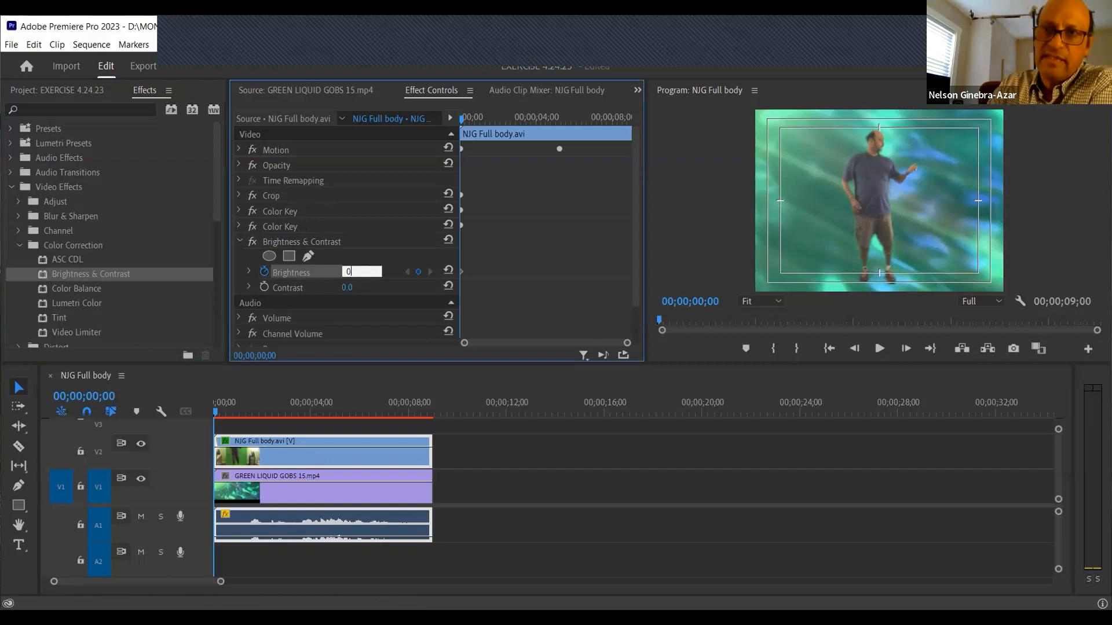
pyautogui.press('Return')
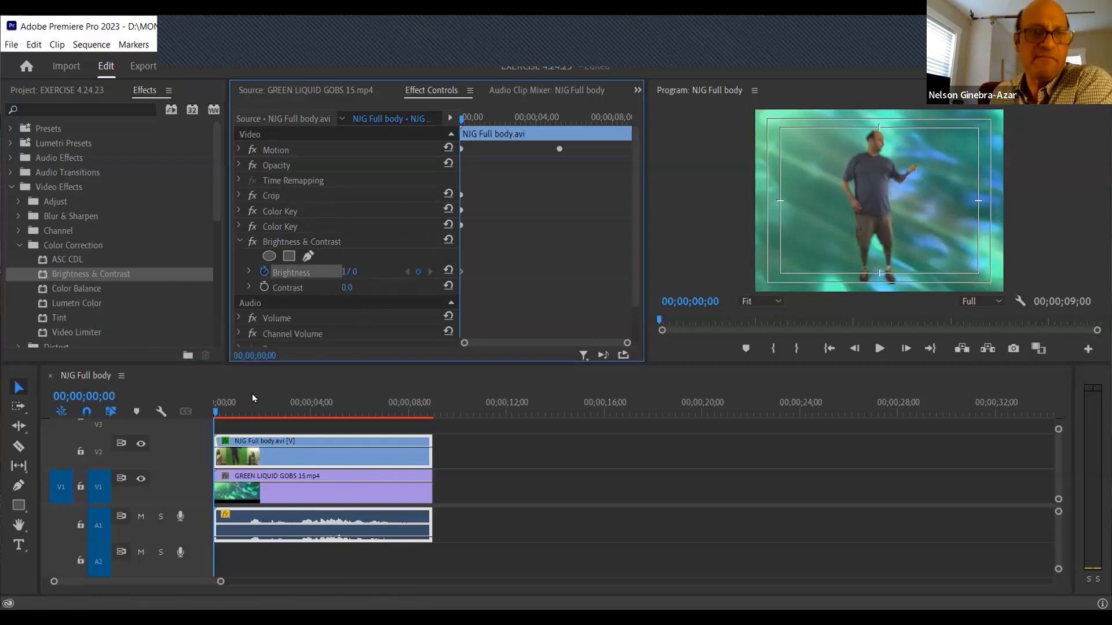
# Play the brightened composite from the start of the sequence, and stop at 00;00;08;06.
pyautogui.moveTo(255, 410); pyautogui.dragTo(199, 434)
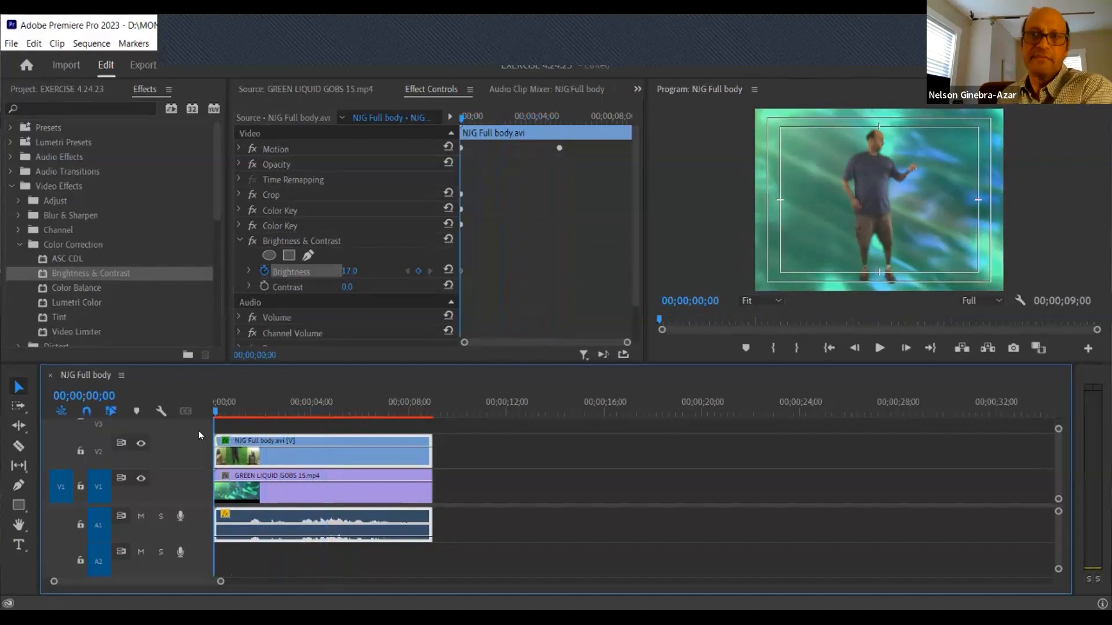
pyautogui.press('space')
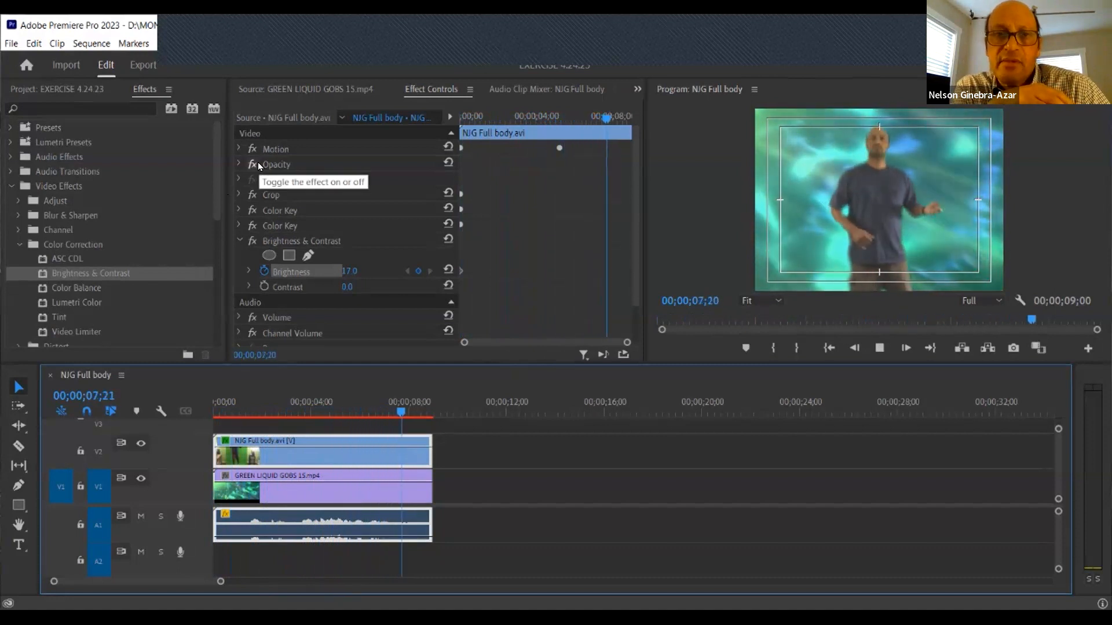
pyautogui.press('space')
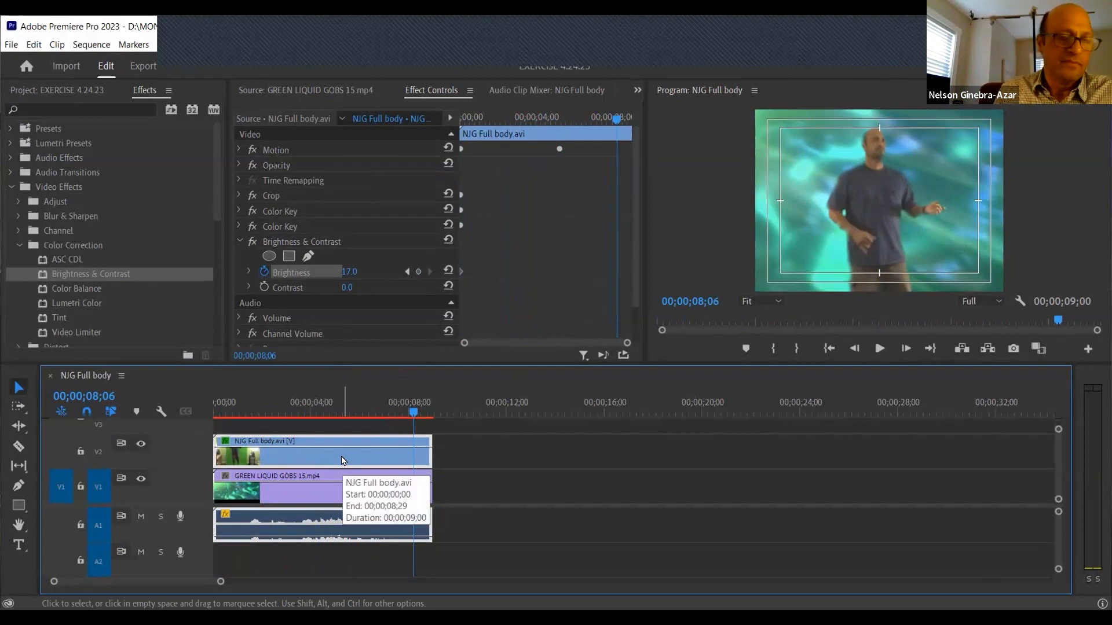
# Copy the man's clip with its effects, and paste it after the first one with a short gap between them.
pyautogui.click(561, 476)
pyautogui.click(399, 461)
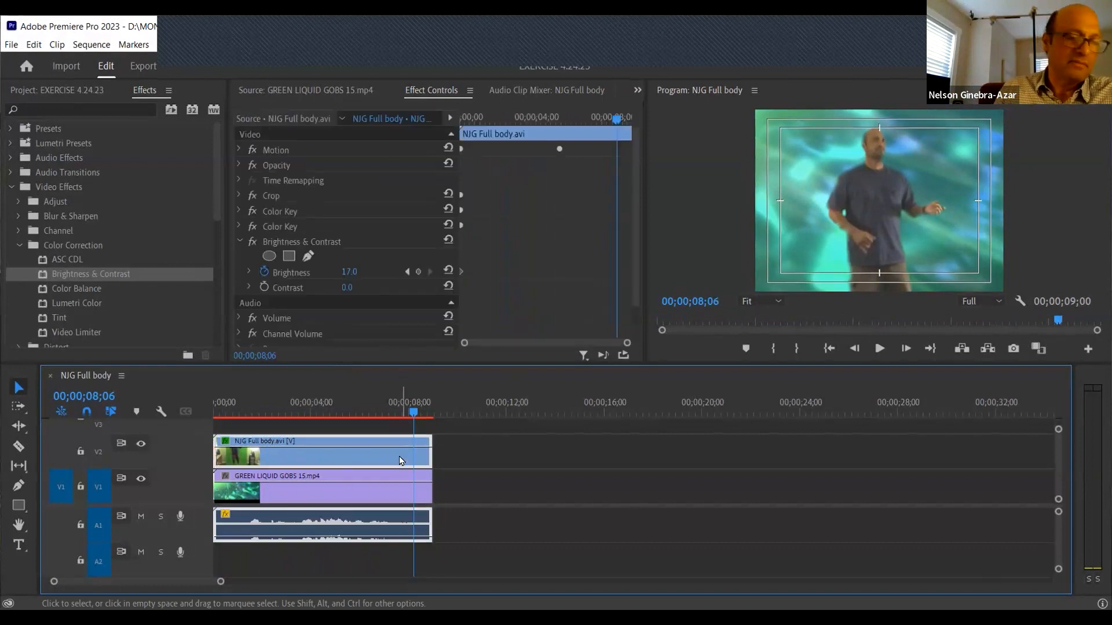
pyautogui.click(447, 415)
pyautogui.hotkey('ctrl', 'v')
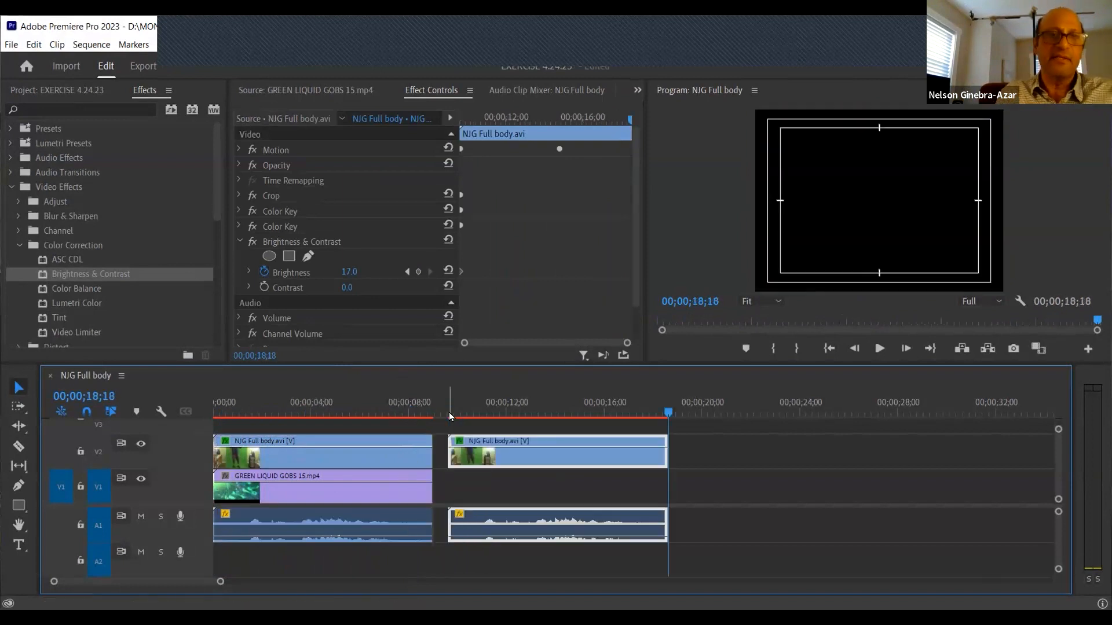
# Try JB 319 GREY BOXES SWISH.mp4 on V1 beneath the pasted clip, trimmed to its end, and delete it after checking 00;00;15;26.
pyautogui.click(64, 92)
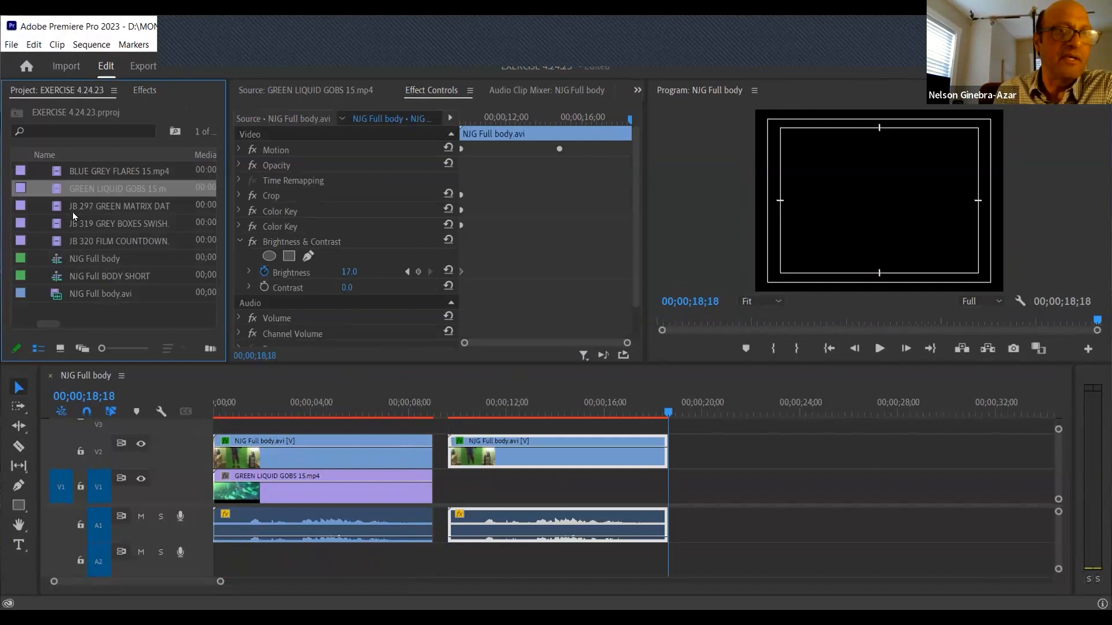
pyautogui.doubleClick(51, 224)
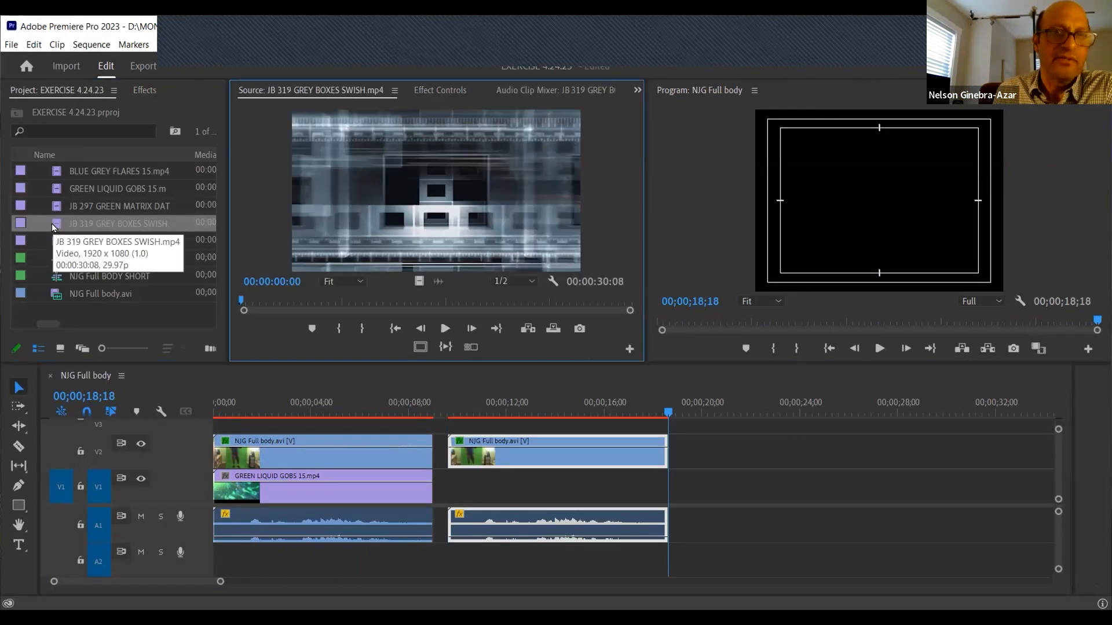
pyautogui.moveTo(51, 223); pyautogui.dragTo(510, 487)
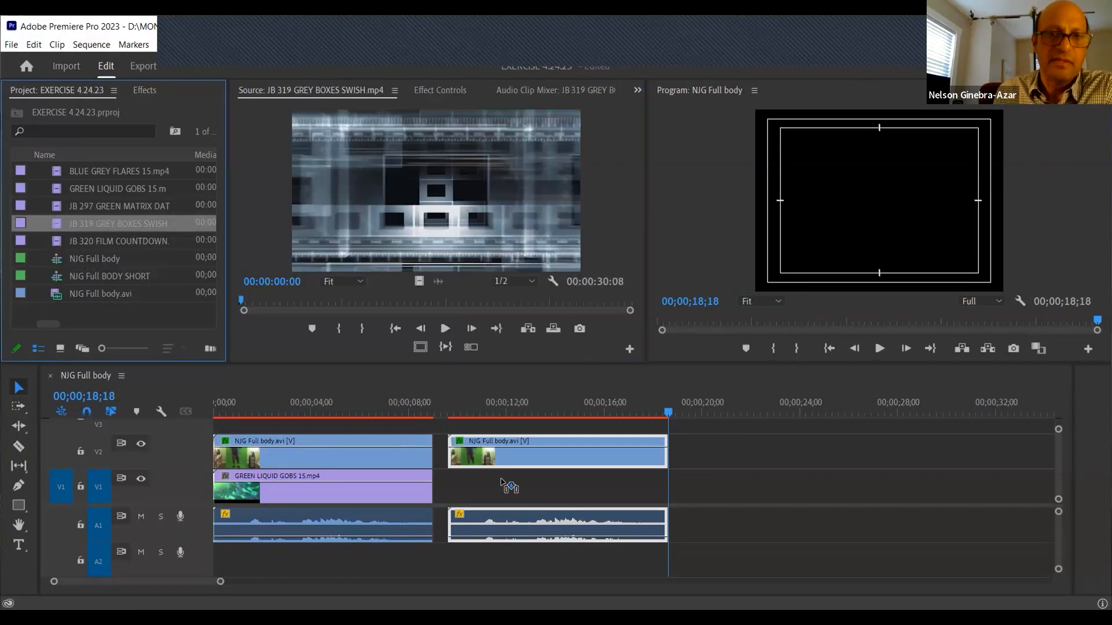
pyautogui.moveTo(689, 477); pyautogui.dragTo(439, 482)
pyautogui.moveTo(387, 412); pyautogui.dragTo(407, 432)
pyautogui.click(421, 499)
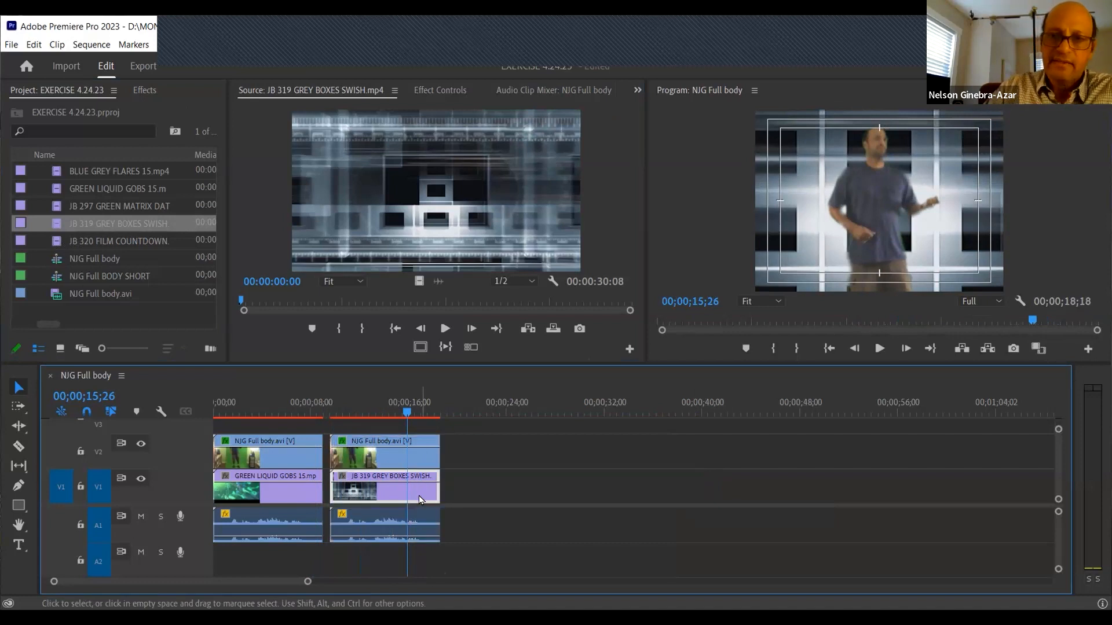
pyautogui.press('Delete')
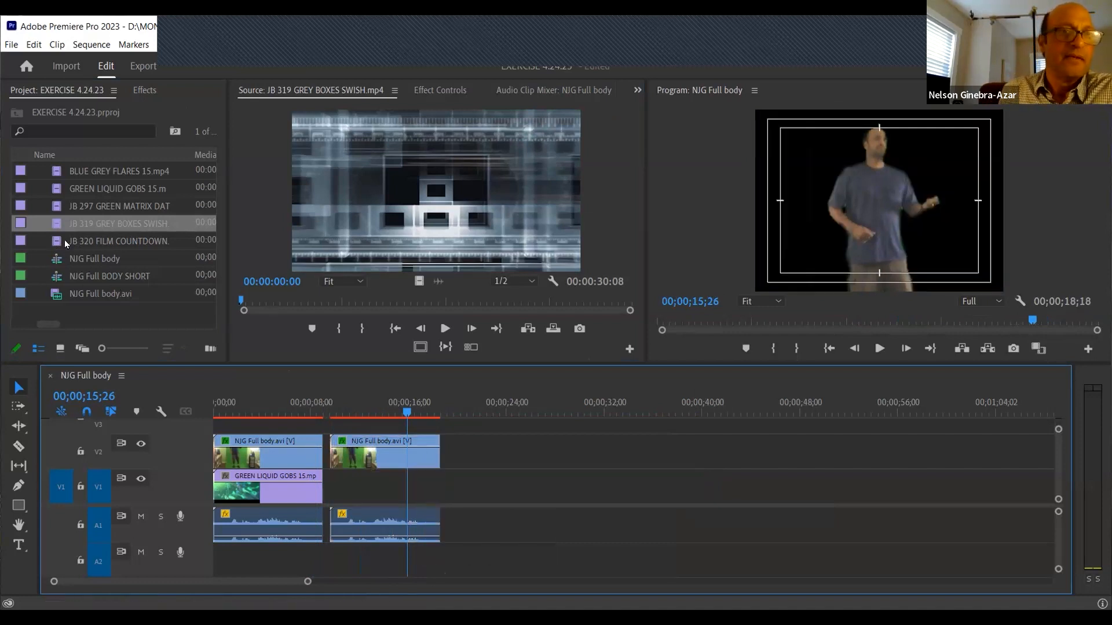
# Place JB 320 FILM COUNTDOWN on V1 beneath the pasted clip, trimmed to its end, and view the composite at 00;00;11;10.
pyautogui.moveTo(56, 247); pyautogui.dragTo(65, 246)
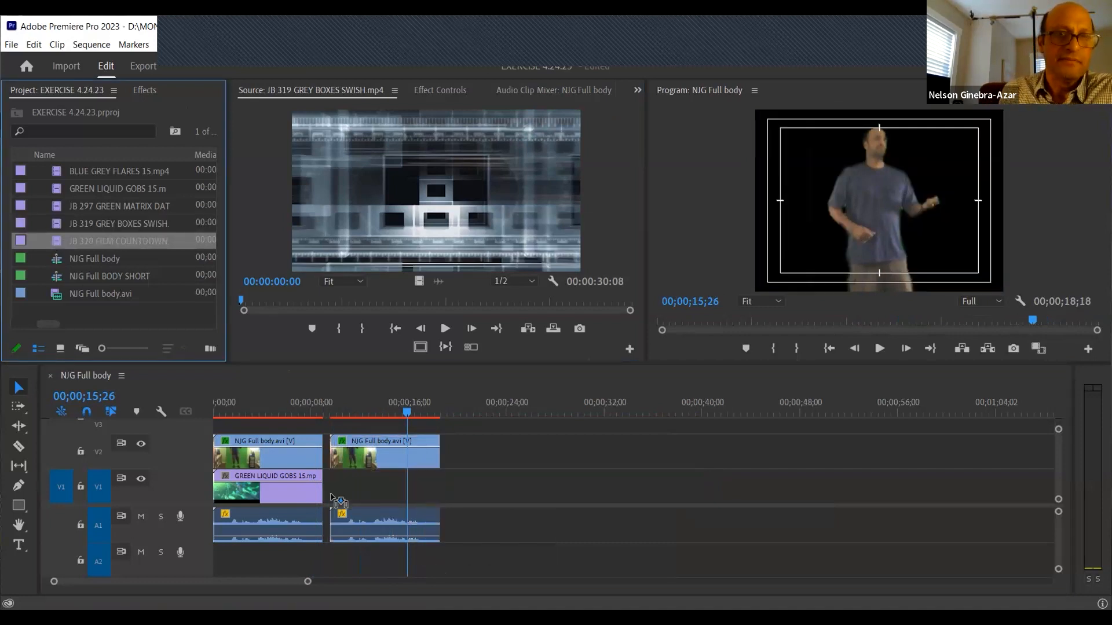
pyautogui.moveTo(685, 475); pyautogui.dragTo(438, 483)
pyautogui.click(352, 412)
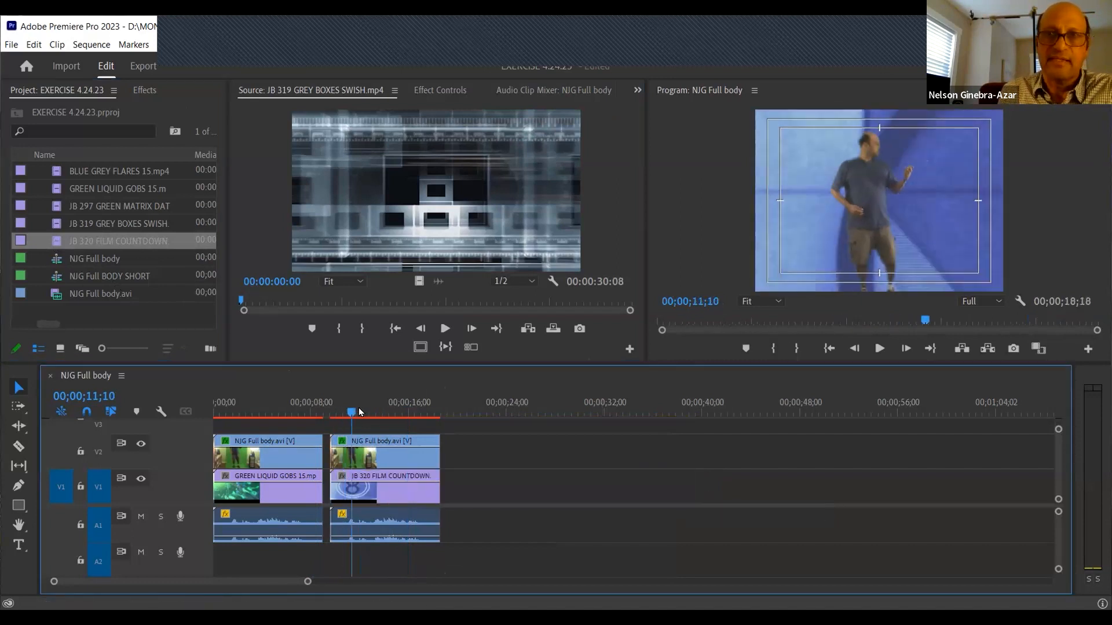
# Play the film-countdown composite, raise its man clip's Brightness to 31.0 at the first keyframe, and check the composite at 00;00;12;07.
pyautogui.press('space')
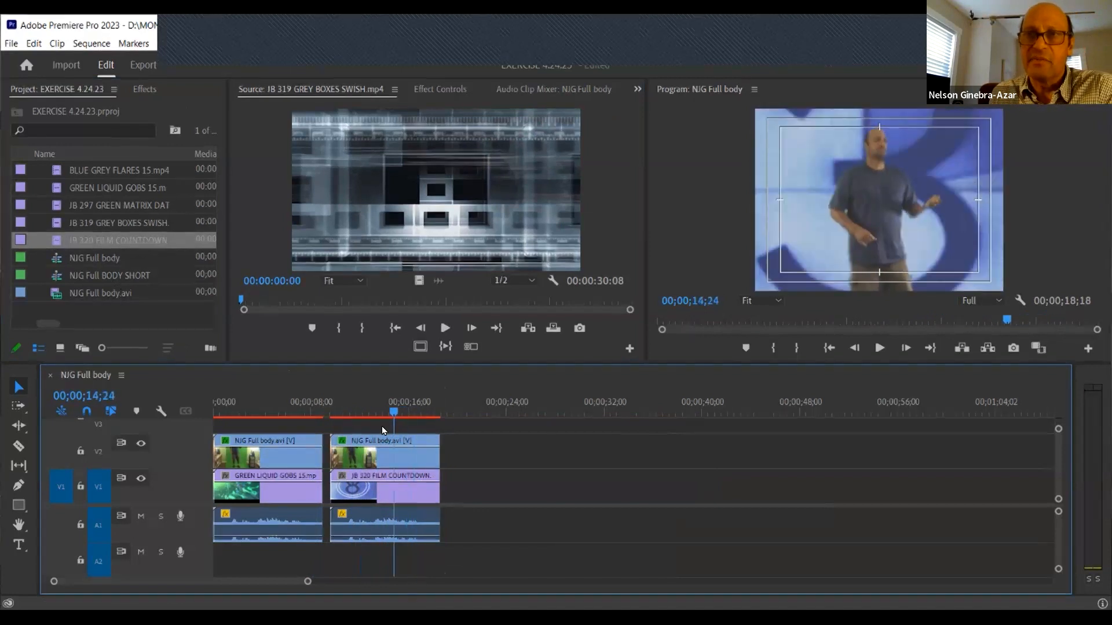
pyautogui.moveTo(380, 412); pyautogui.dragTo(364, 412)
pyautogui.click(365, 460)
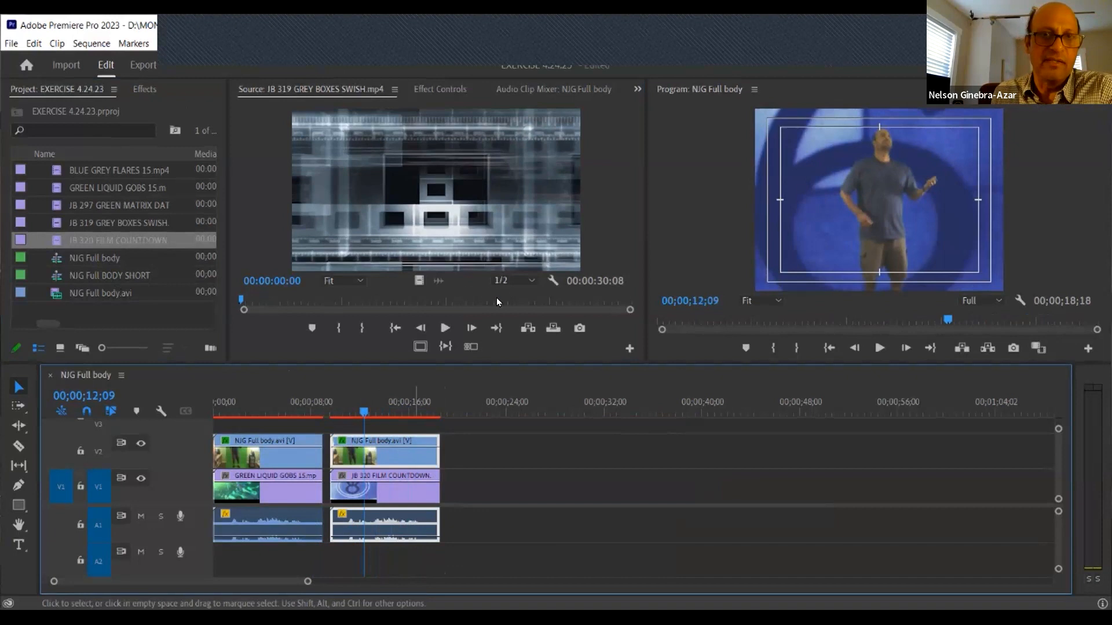
pyautogui.click(439, 88)
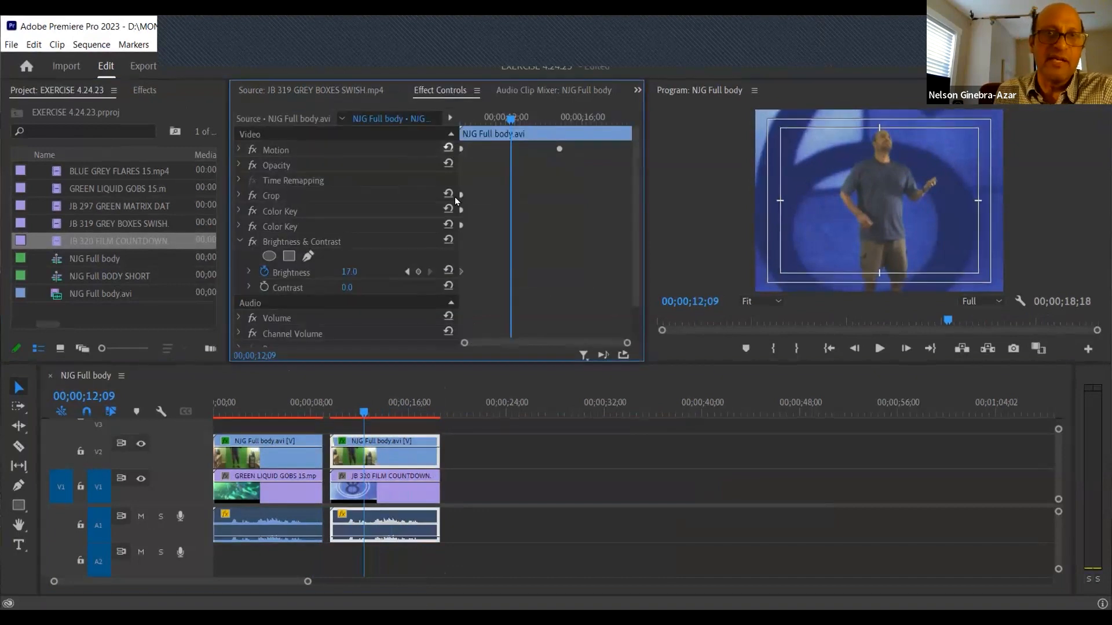
pyautogui.click(406, 272)
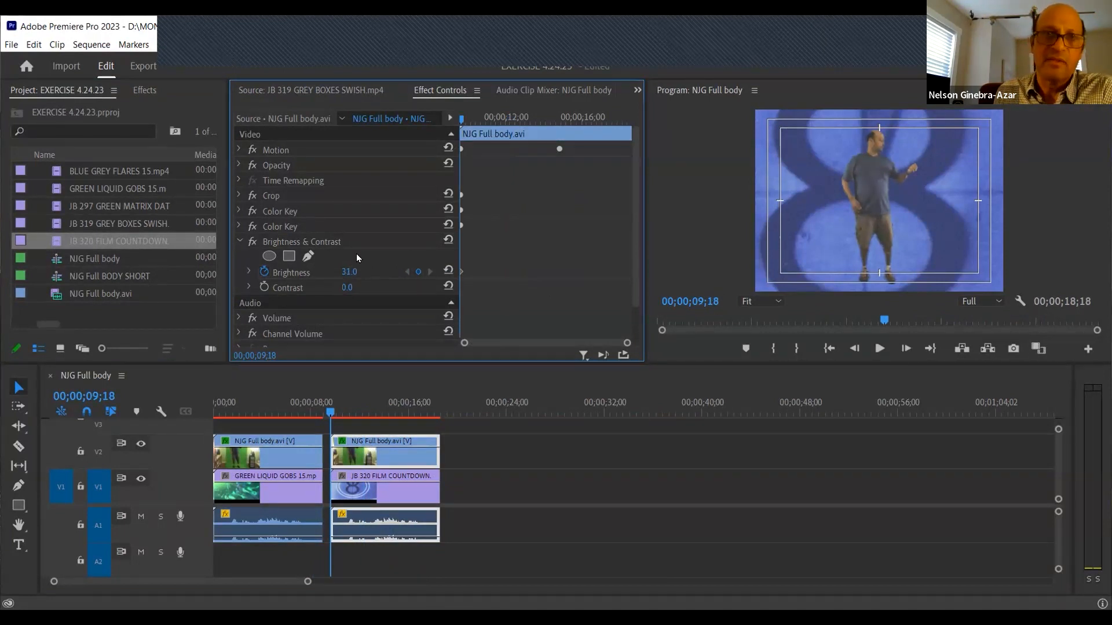
pyautogui.moveTo(352, 402)
pyautogui.mouseDown()
pyautogui.moveTo(408, 396)
pyautogui.moveTo(363, 410)
pyautogui.mouseUp()
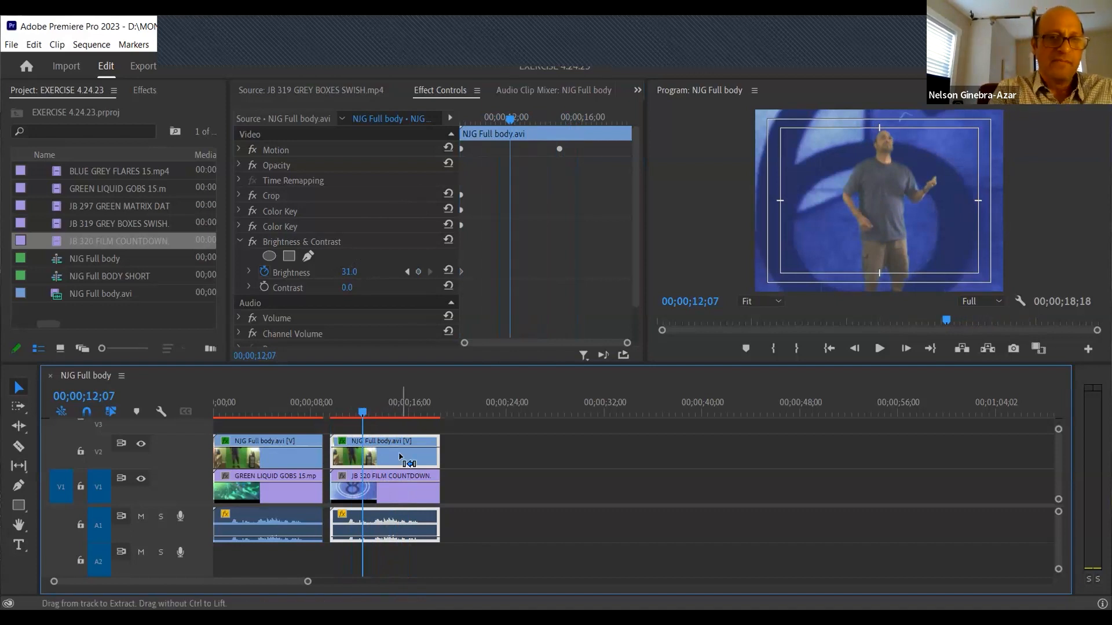
# Paste another copy of the man's clip at 00;00;19;17, and place JB 297 GREEN MATRIX DATA DRIP.mp4 on V1 beneath it, trimmed to its end.
pyautogui.click(453, 411)
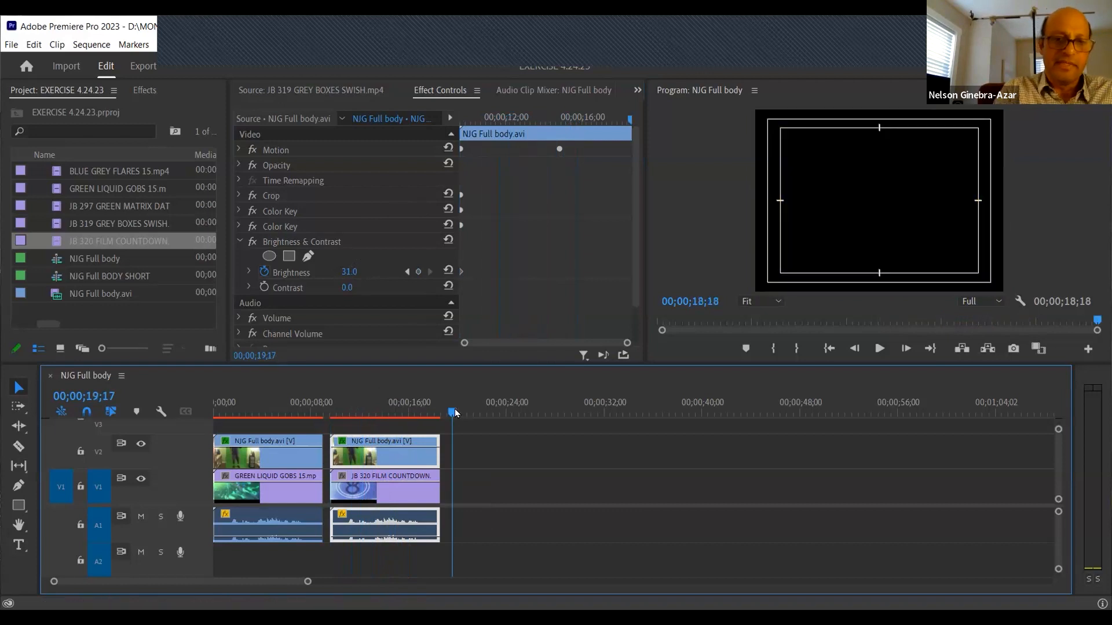
pyautogui.hotkey('ctrl', 'v')
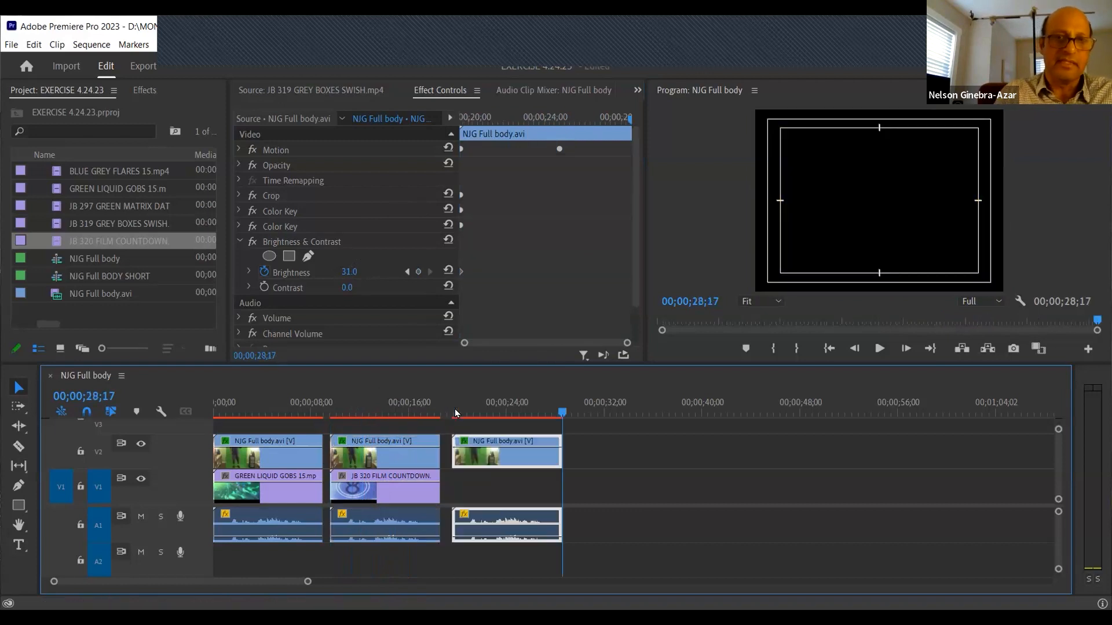
pyautogui.doubleClick(57, 205)
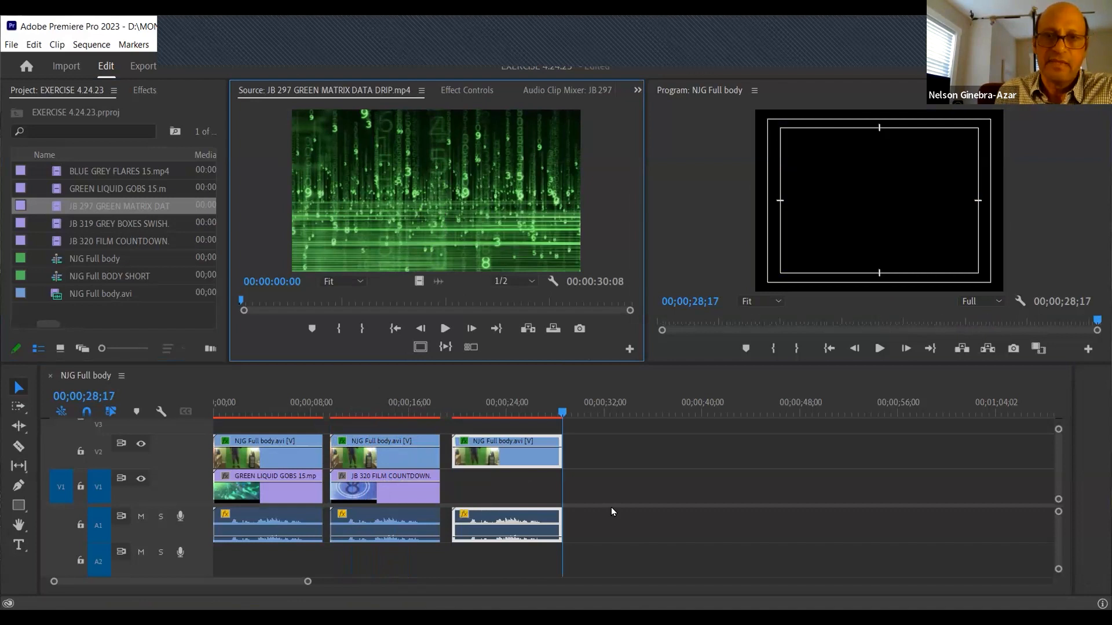
pyautogui.moveTo(820, 483); pyautogui.dragTo(560, 488)
pyautogui.moveTo(515, 403)
pyautogui.mouseDown()
pyautogui.moveTo(455, 405)
pyautogui.moveTo(514, 408)
pyautogui.mouseUp()
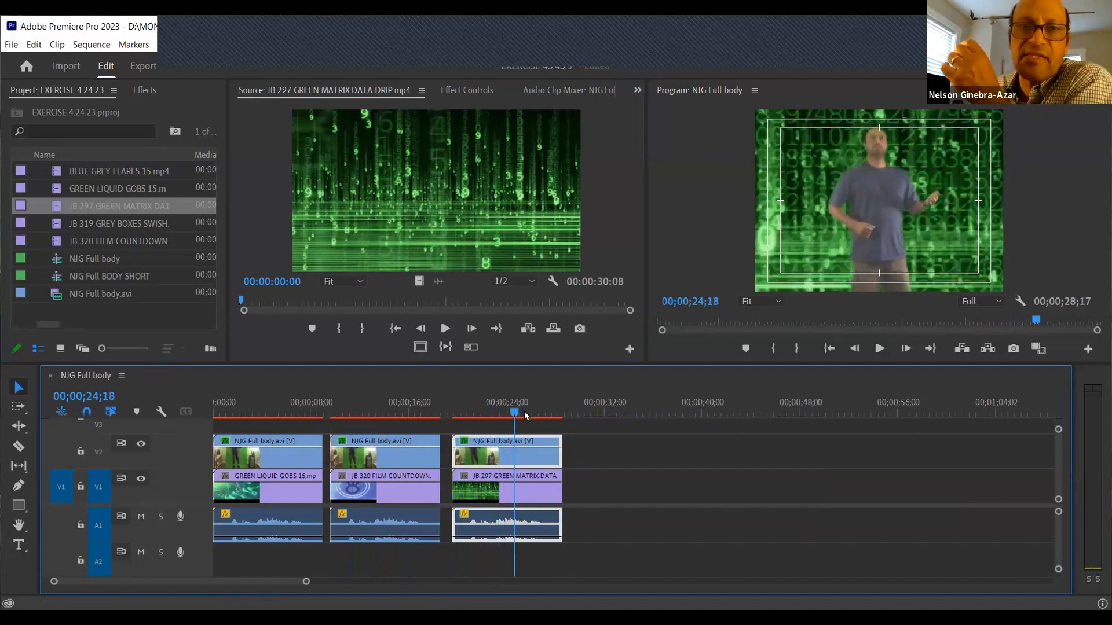
# Review the green matrix composite, set its man clip's Brightness to 35.0 at the first keyframe, and check it up to 00;00;25;08.
pyautogui.moveTo(496, 410)
pyautogui.mouseDown()
pyautogui.moveTo(481, 407)
pyautogui.moveTo(521, 411)
pyautogui.moveTo(503, 412)
pyautogui.mouseUp()
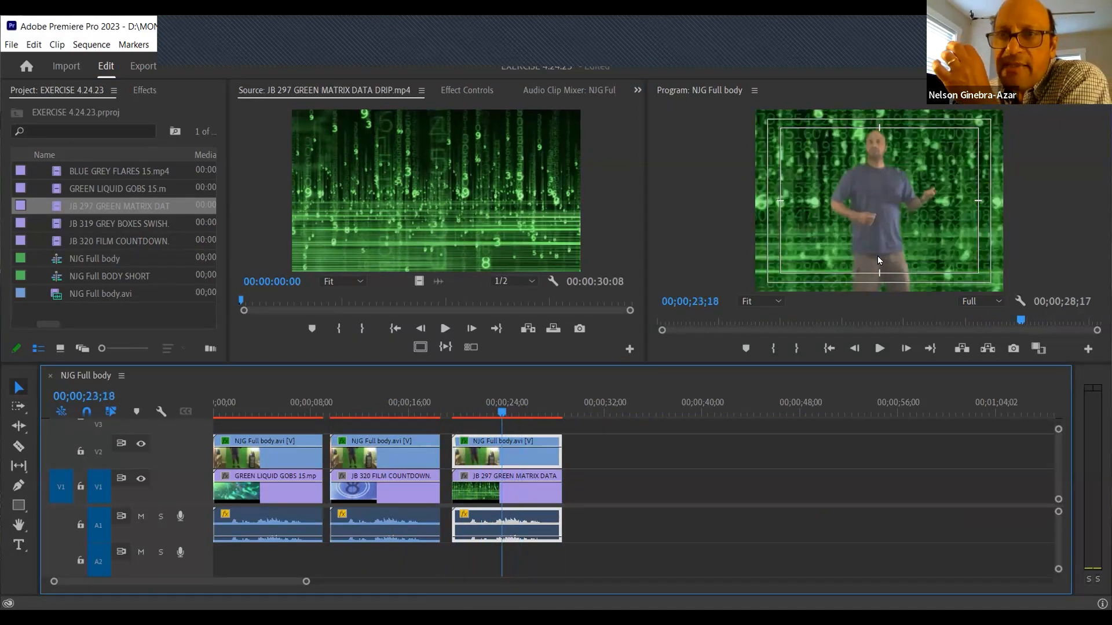
pyautogui.moveTo(476, 413)
pyautogui.mouseDown()
pyautogui.moveTo(509, 398)
pyautogui.moveTo(484, 410)
pyautogui.mouseUp()
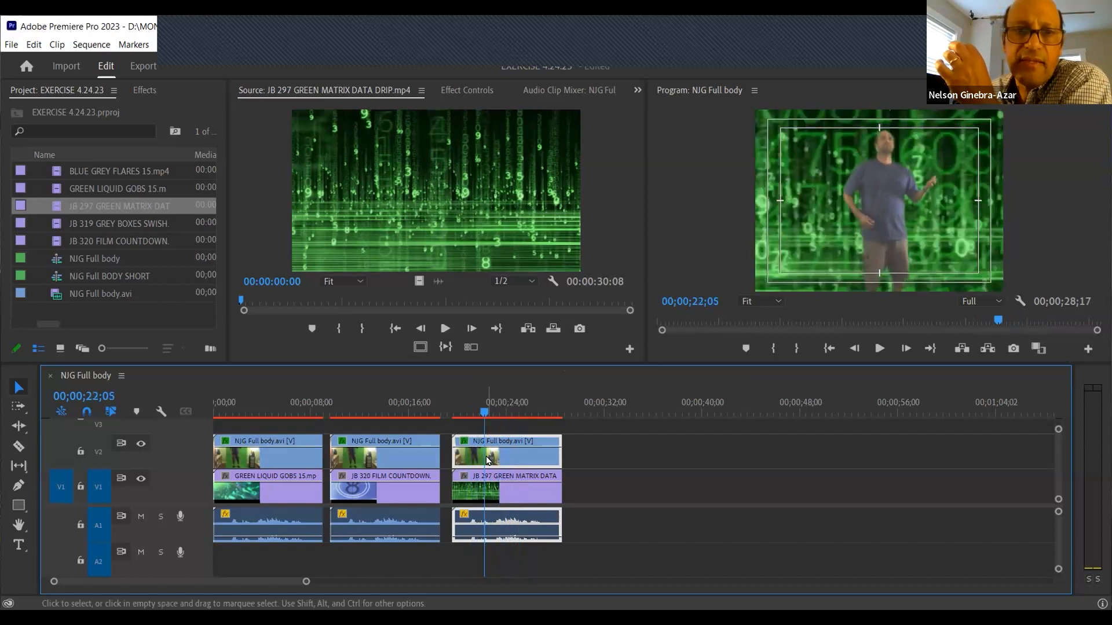
pyautogui.click(458, 91)
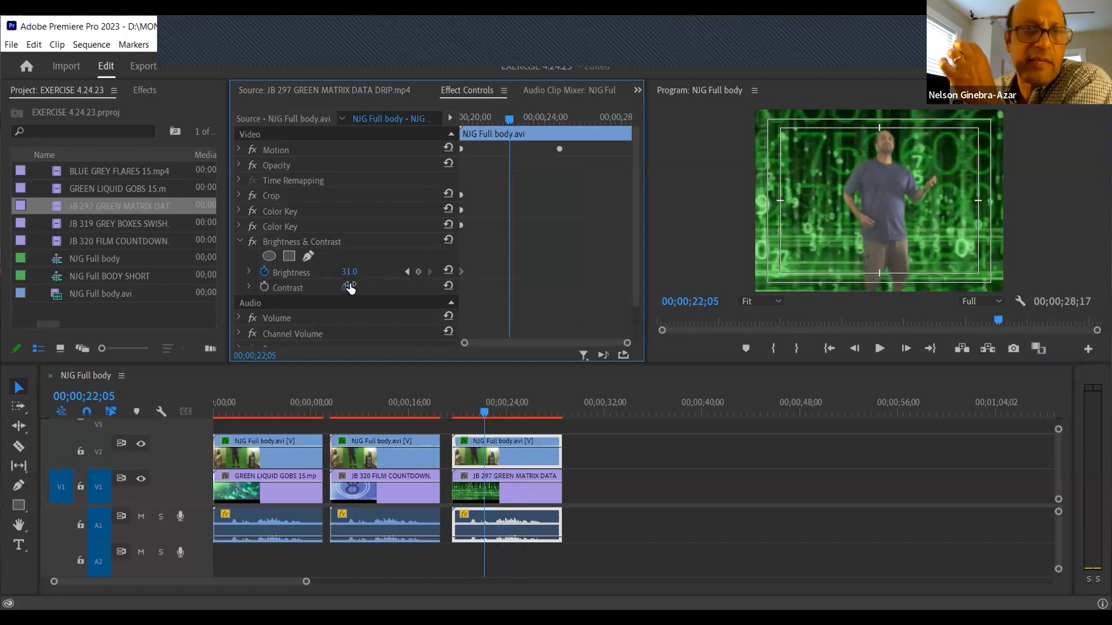
pyautogui.click(406, 272)
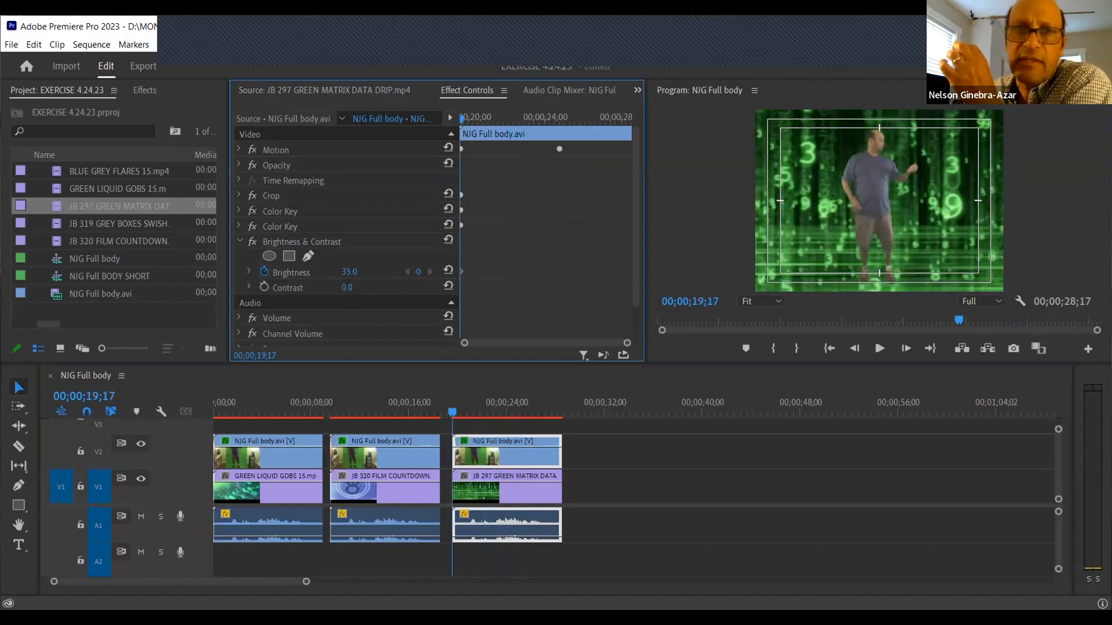
pyautogui.moveTo(474, 404); pyautogui.dragTo(523, 409)
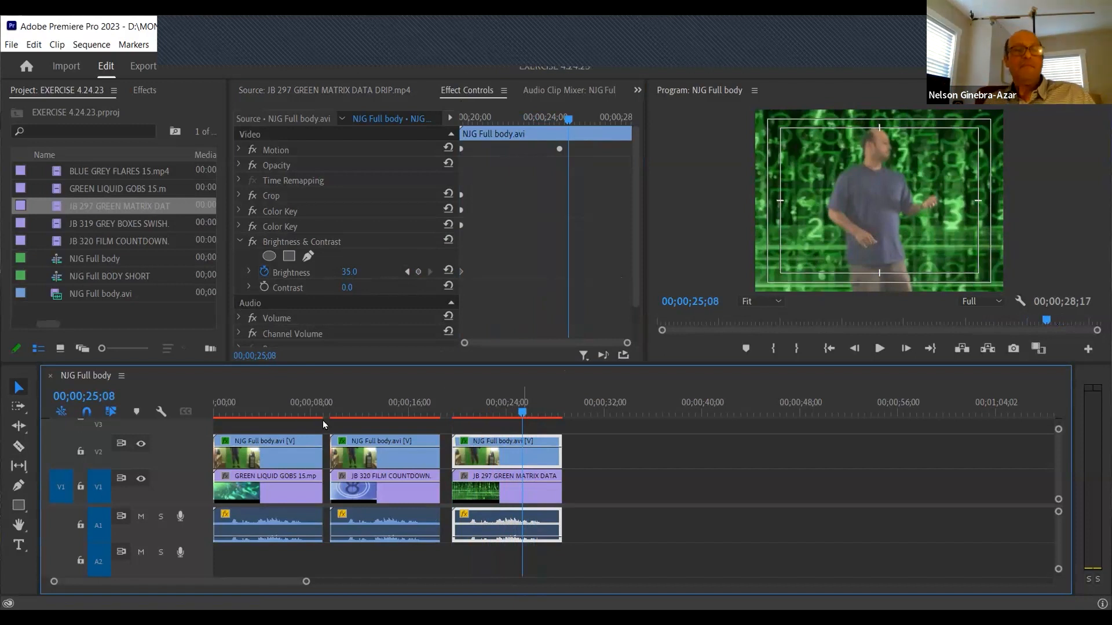
# Mark the sequence's In point at 00;00;00;00 and Out point at 00;00;28;20, and save the project.
pyautogui.moveTo(290, 401); pyautogui.dragTo(197, 414)
pyautogui.press('i')
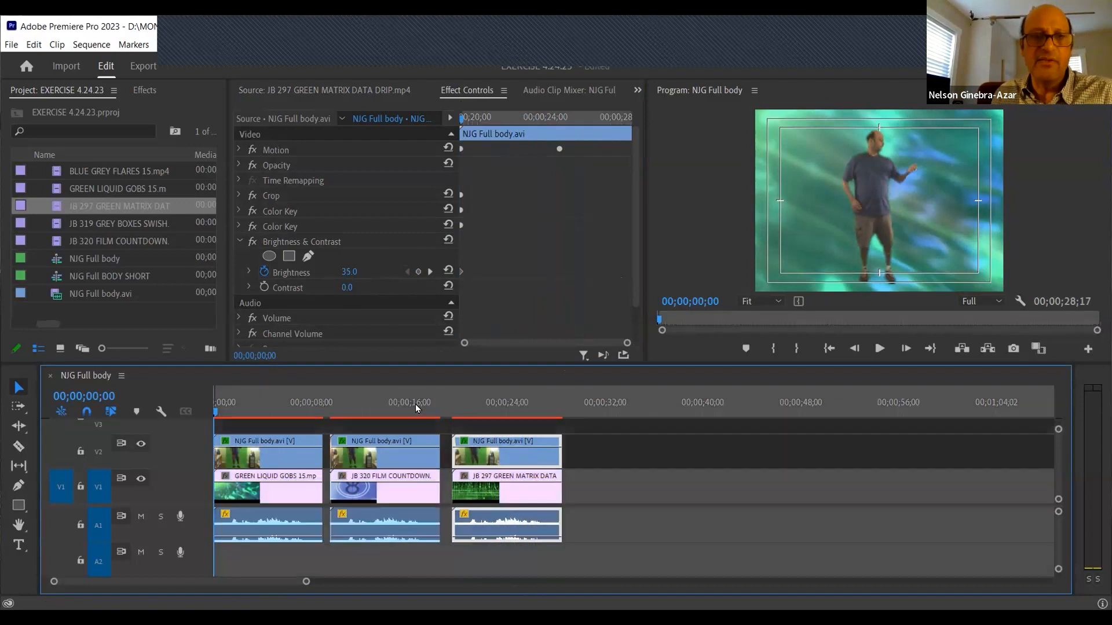
pyautogui.moveTo(537, 397); pyautogui.dragTo(564, 401)
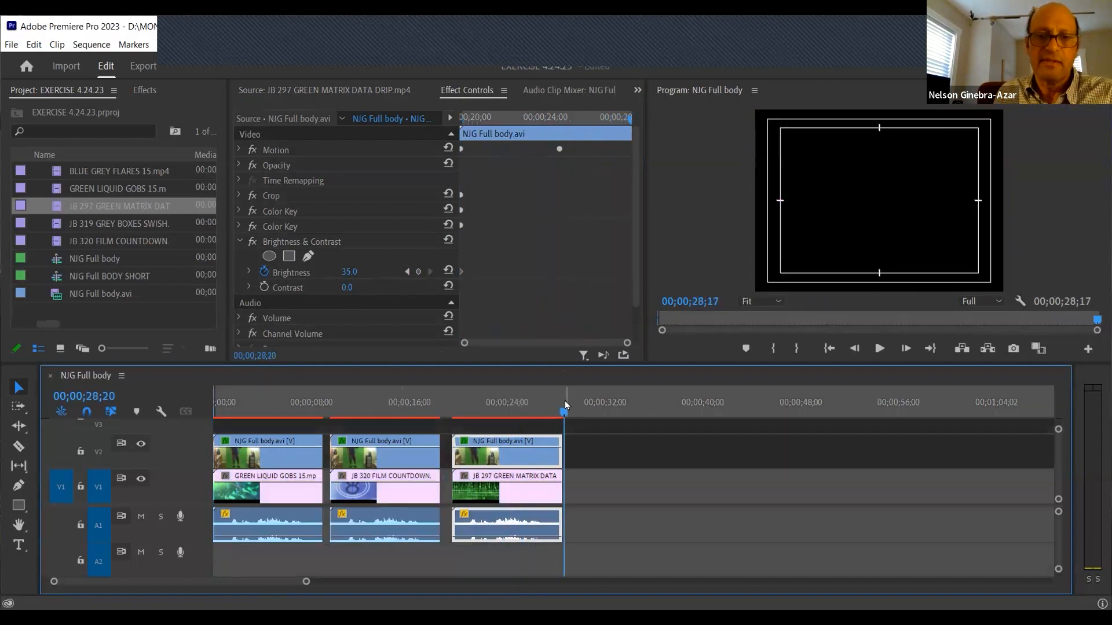
pyautogui.hotkey('ctrl', 's')
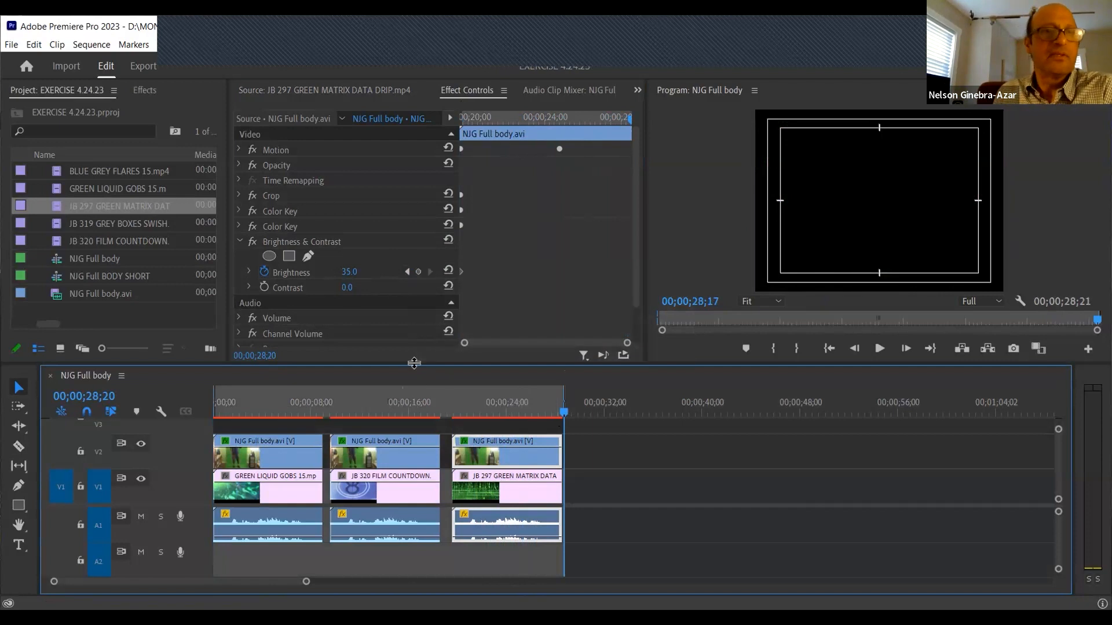
# Render the marked range of the sequence from In to Out.
pyautogui.click(93, 46)
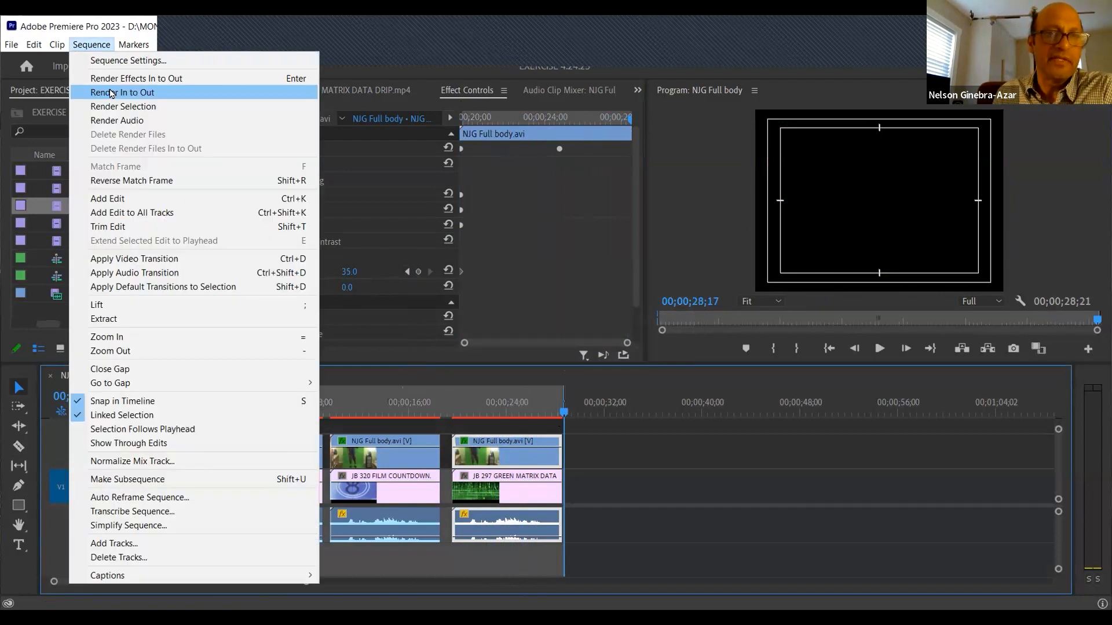
pyautogui.press('Return')
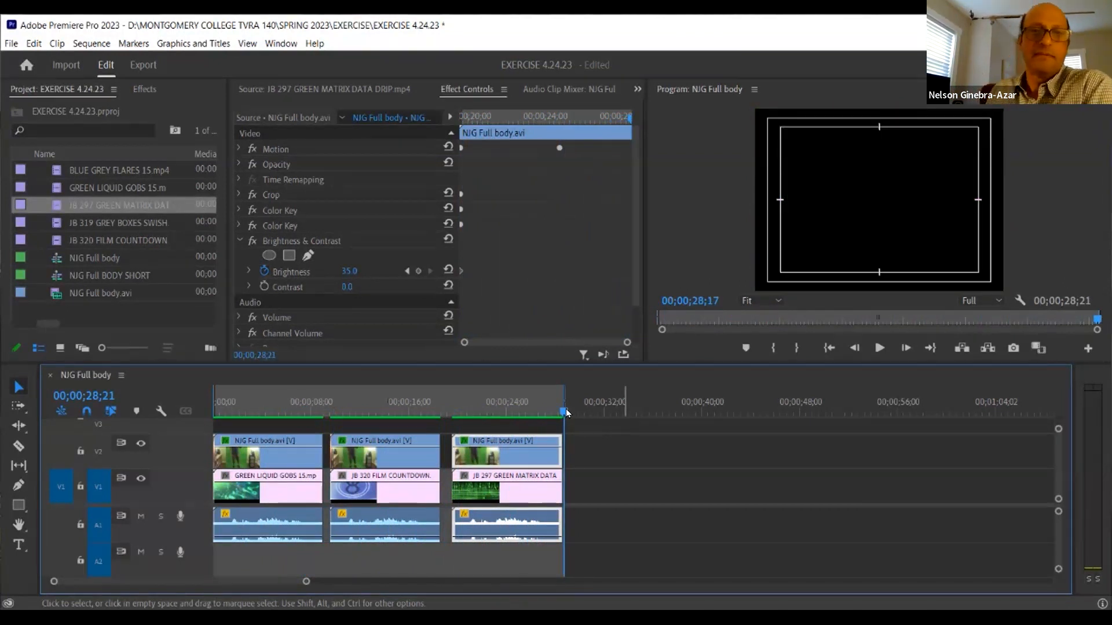
pyautogui.click(513, 401)
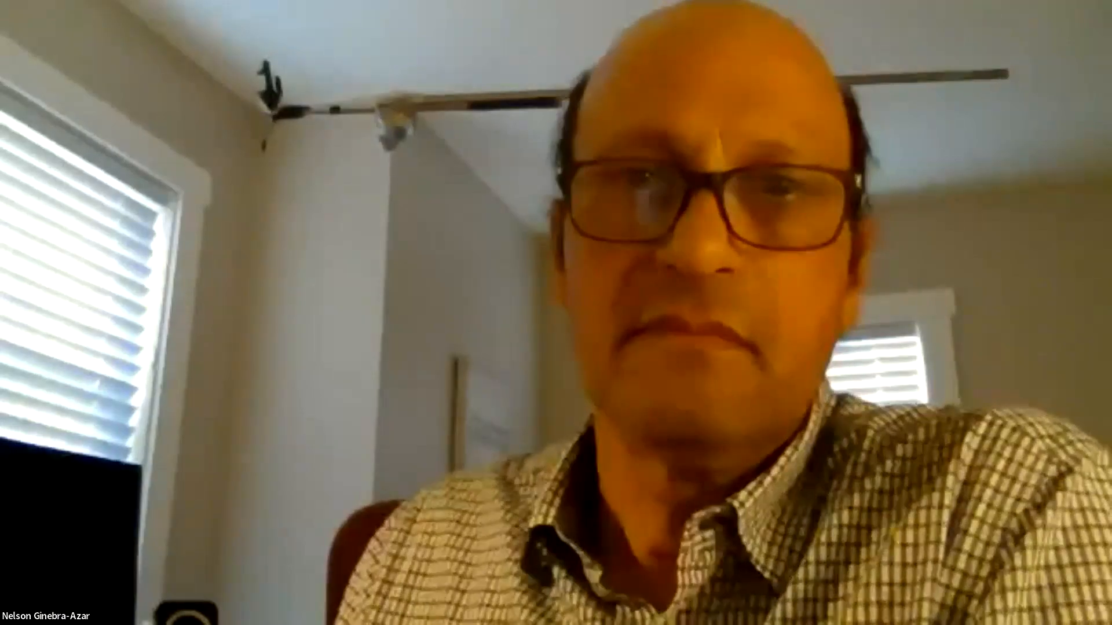